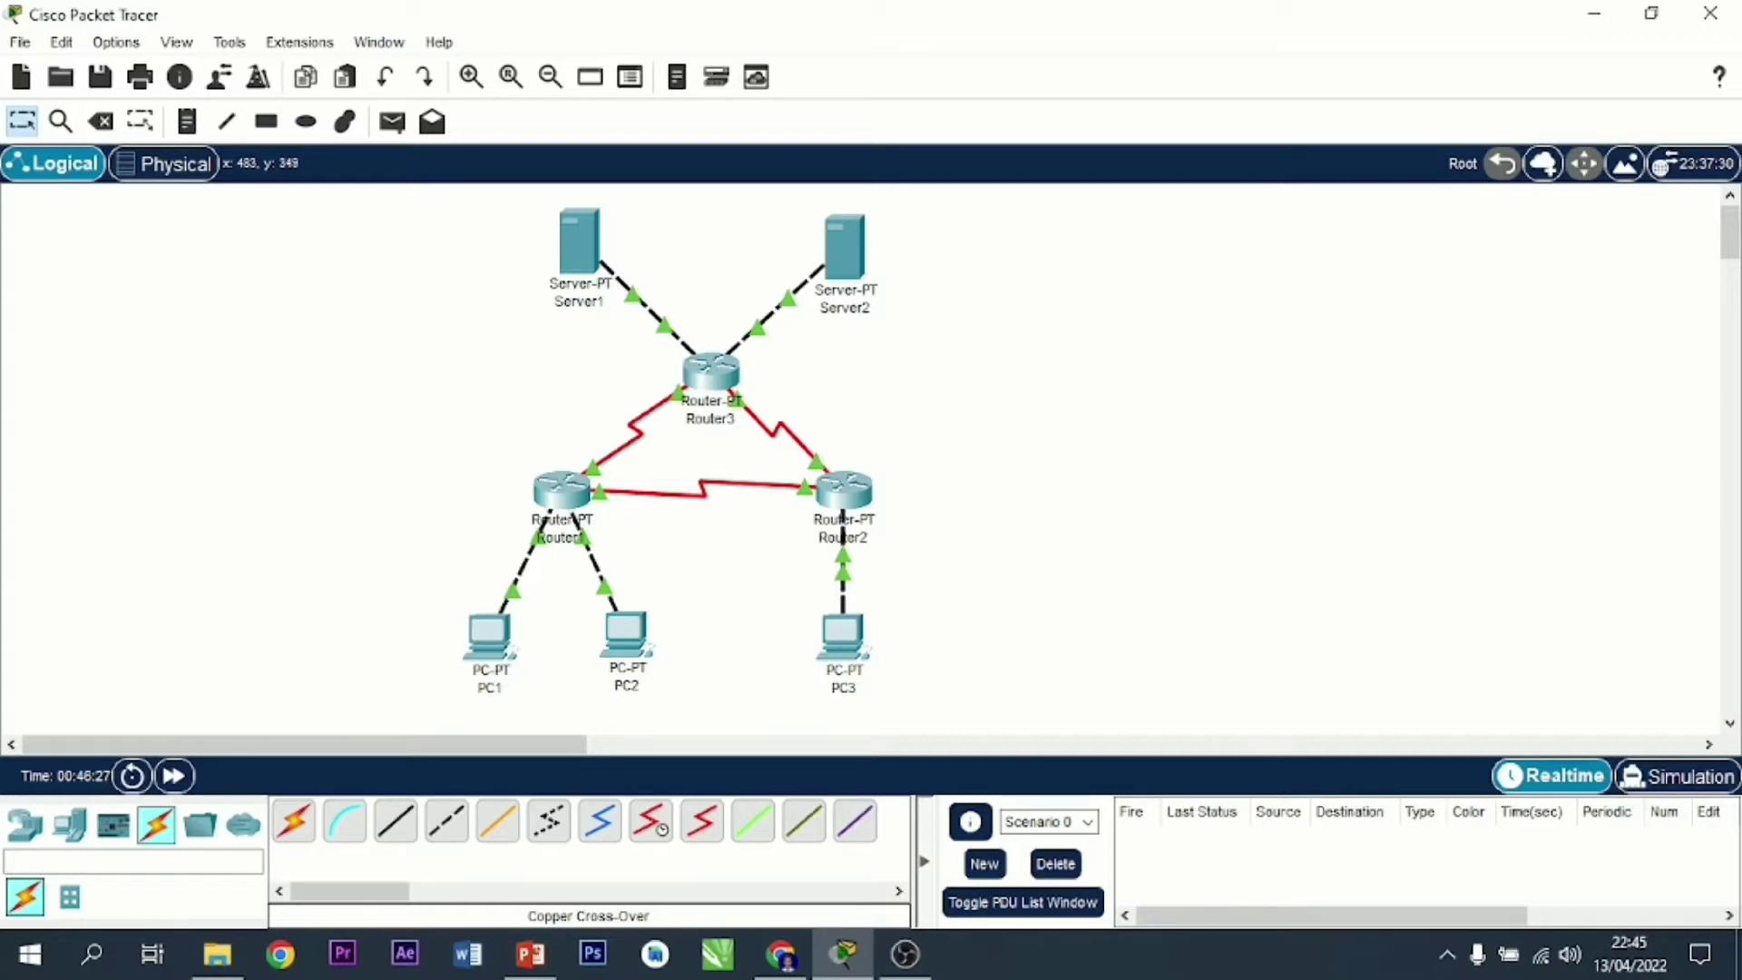
Step: Set PC1's static IPv4 address to 192.168.1.1 with subnet mask 255.255.255.192
mouse_move(579, 510)
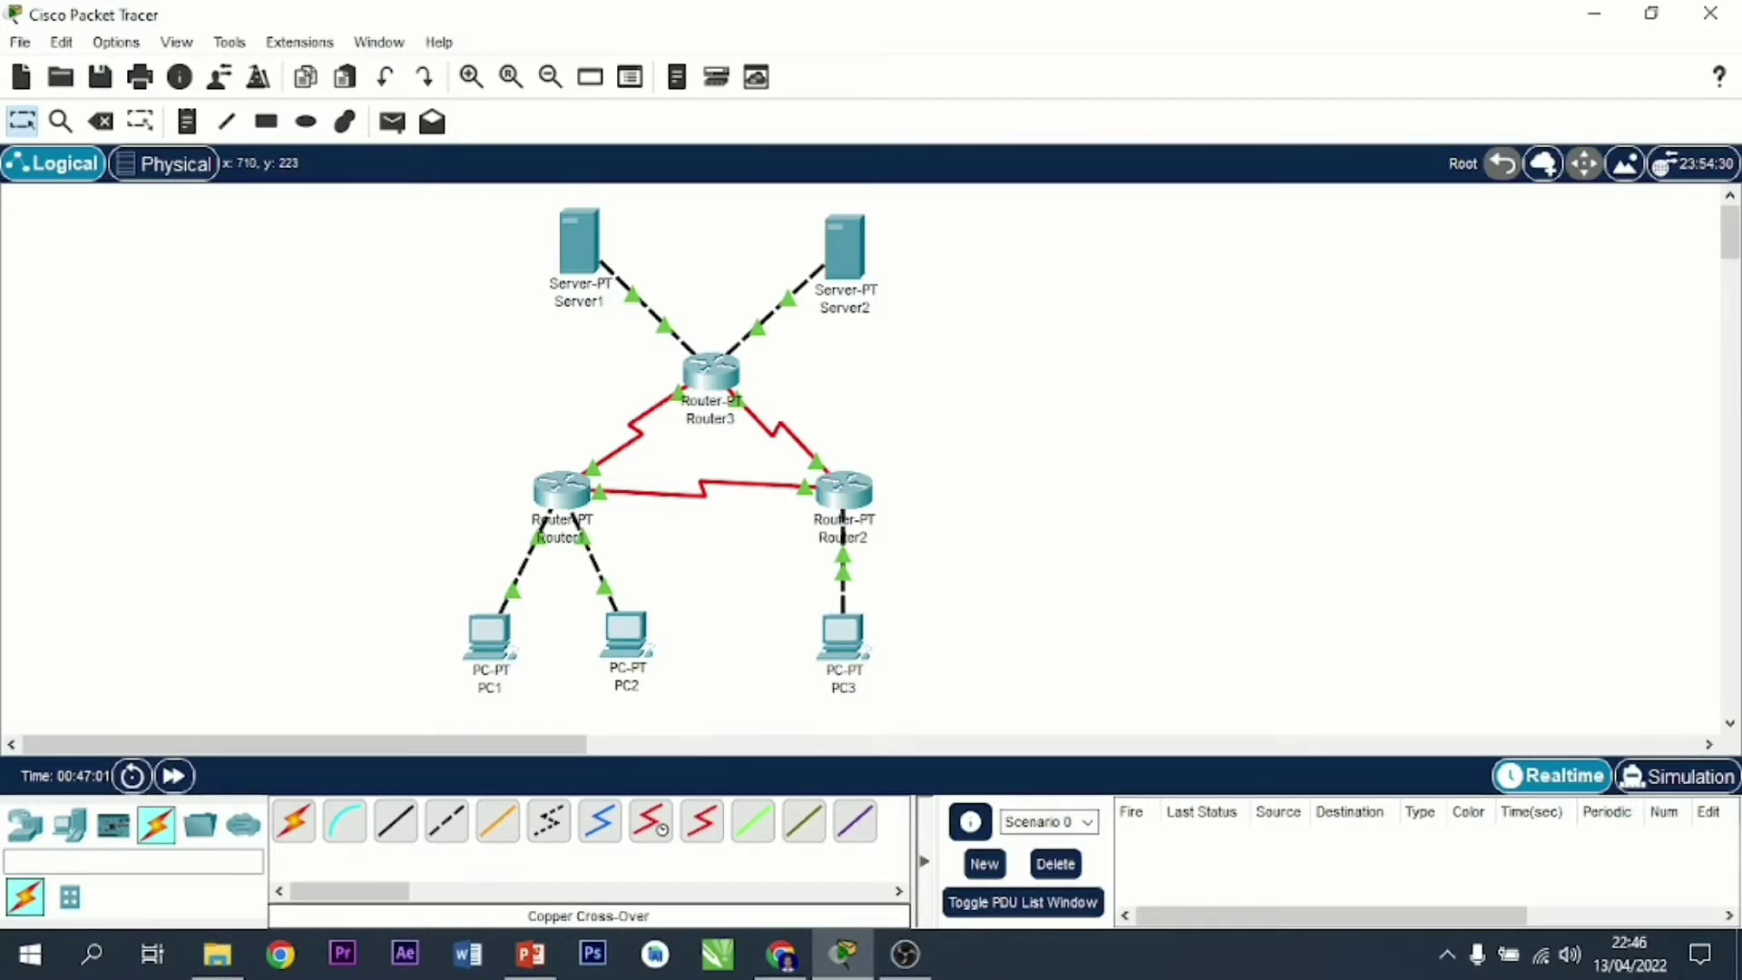
left_click(491, 644)
left_click(490, 635)
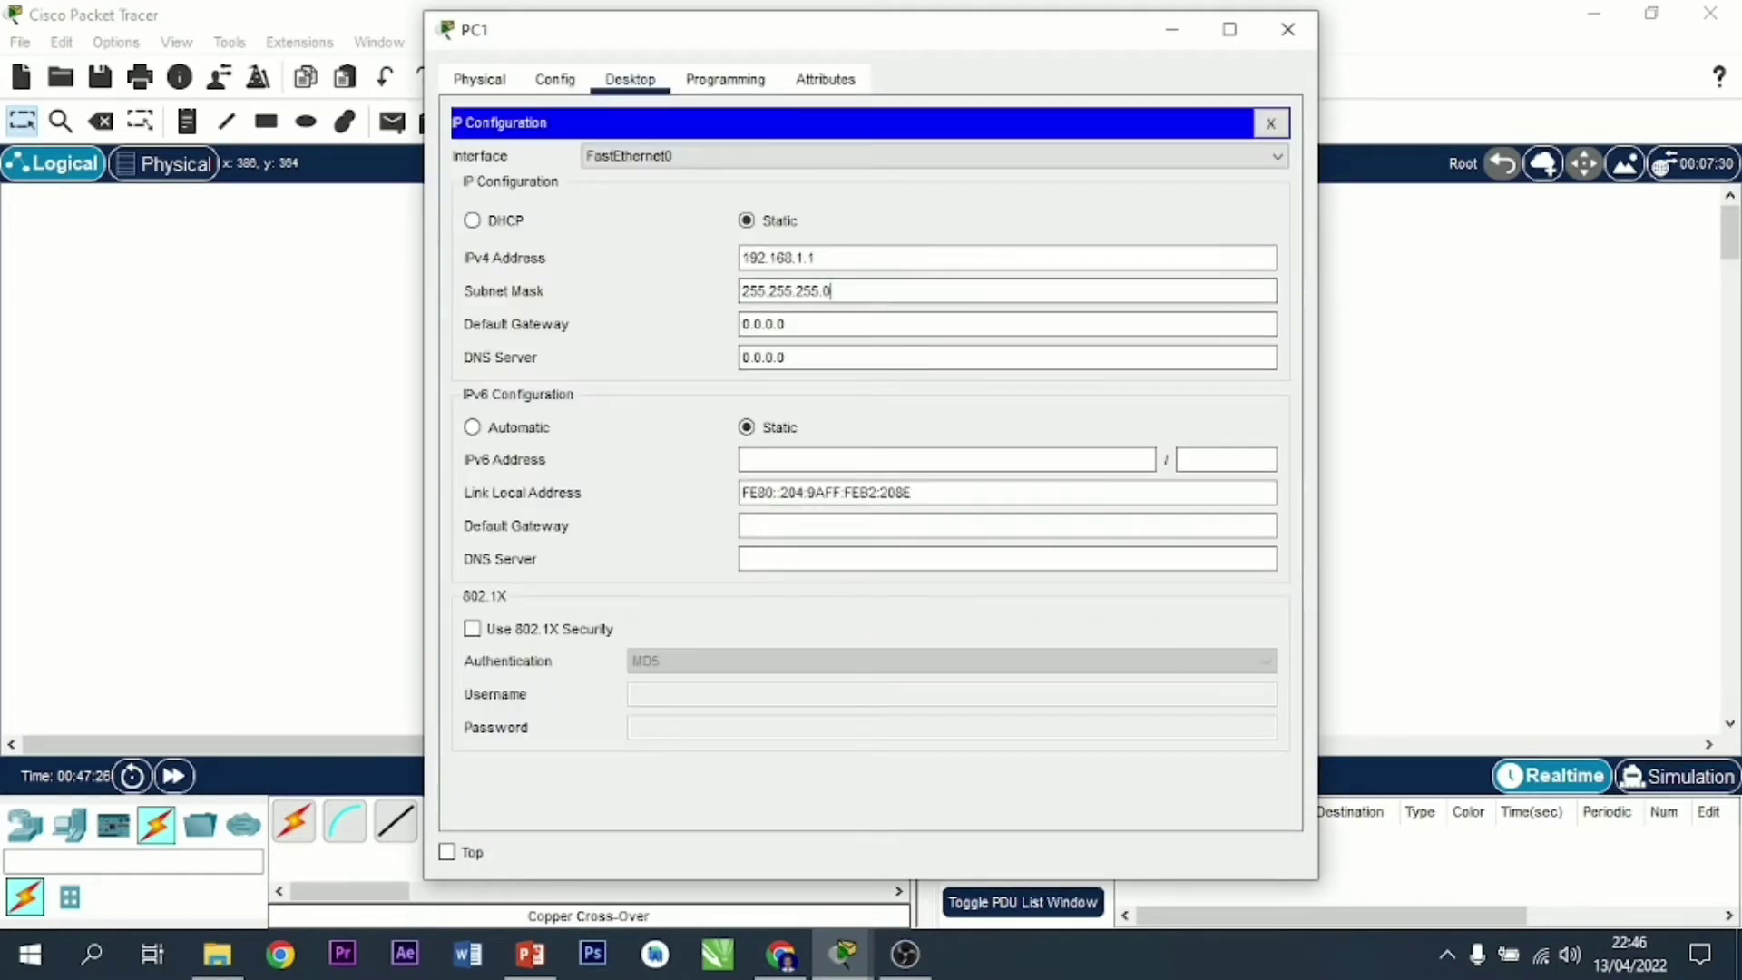
key("BackSpace")
type("192")
Step: Set PC1's IPv4 default gateway to 192.168.1.62 and close its configuration
left_click(785, 323)
key("BackSpace")
key("BackSpace")
key("BackSpace")
key("BackSpace")
key("BackSpace")
key("BackSpace")
key("BackSpace")
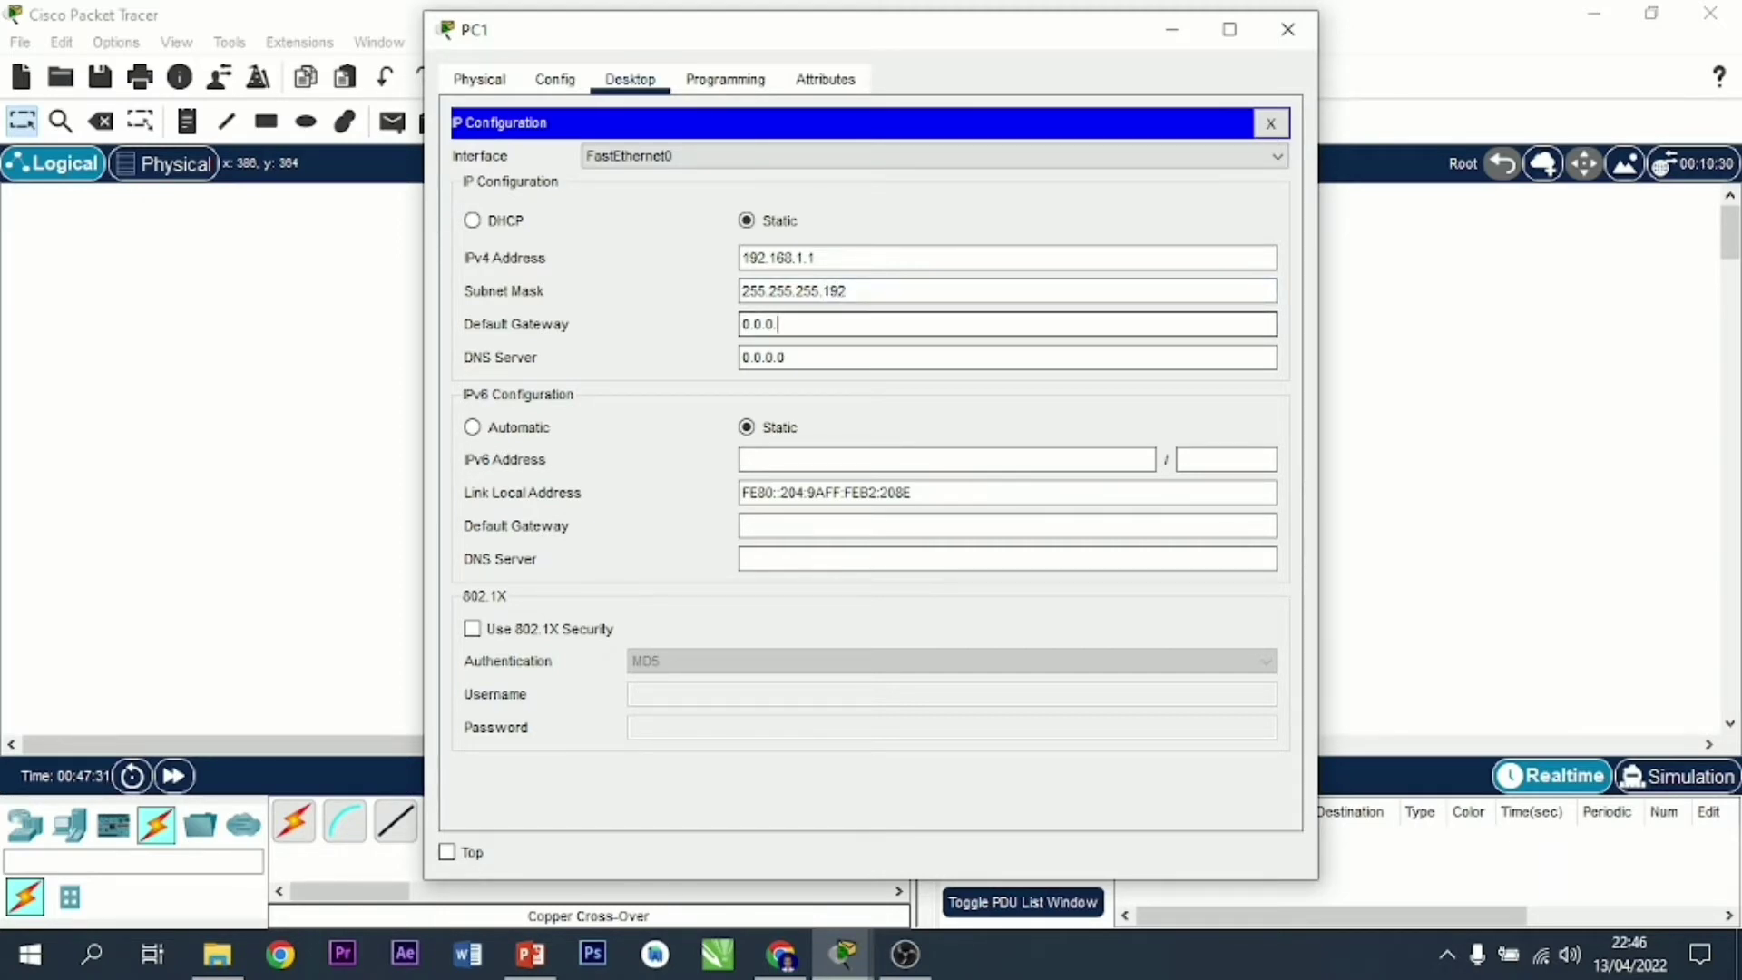
type("192.168.1.62")
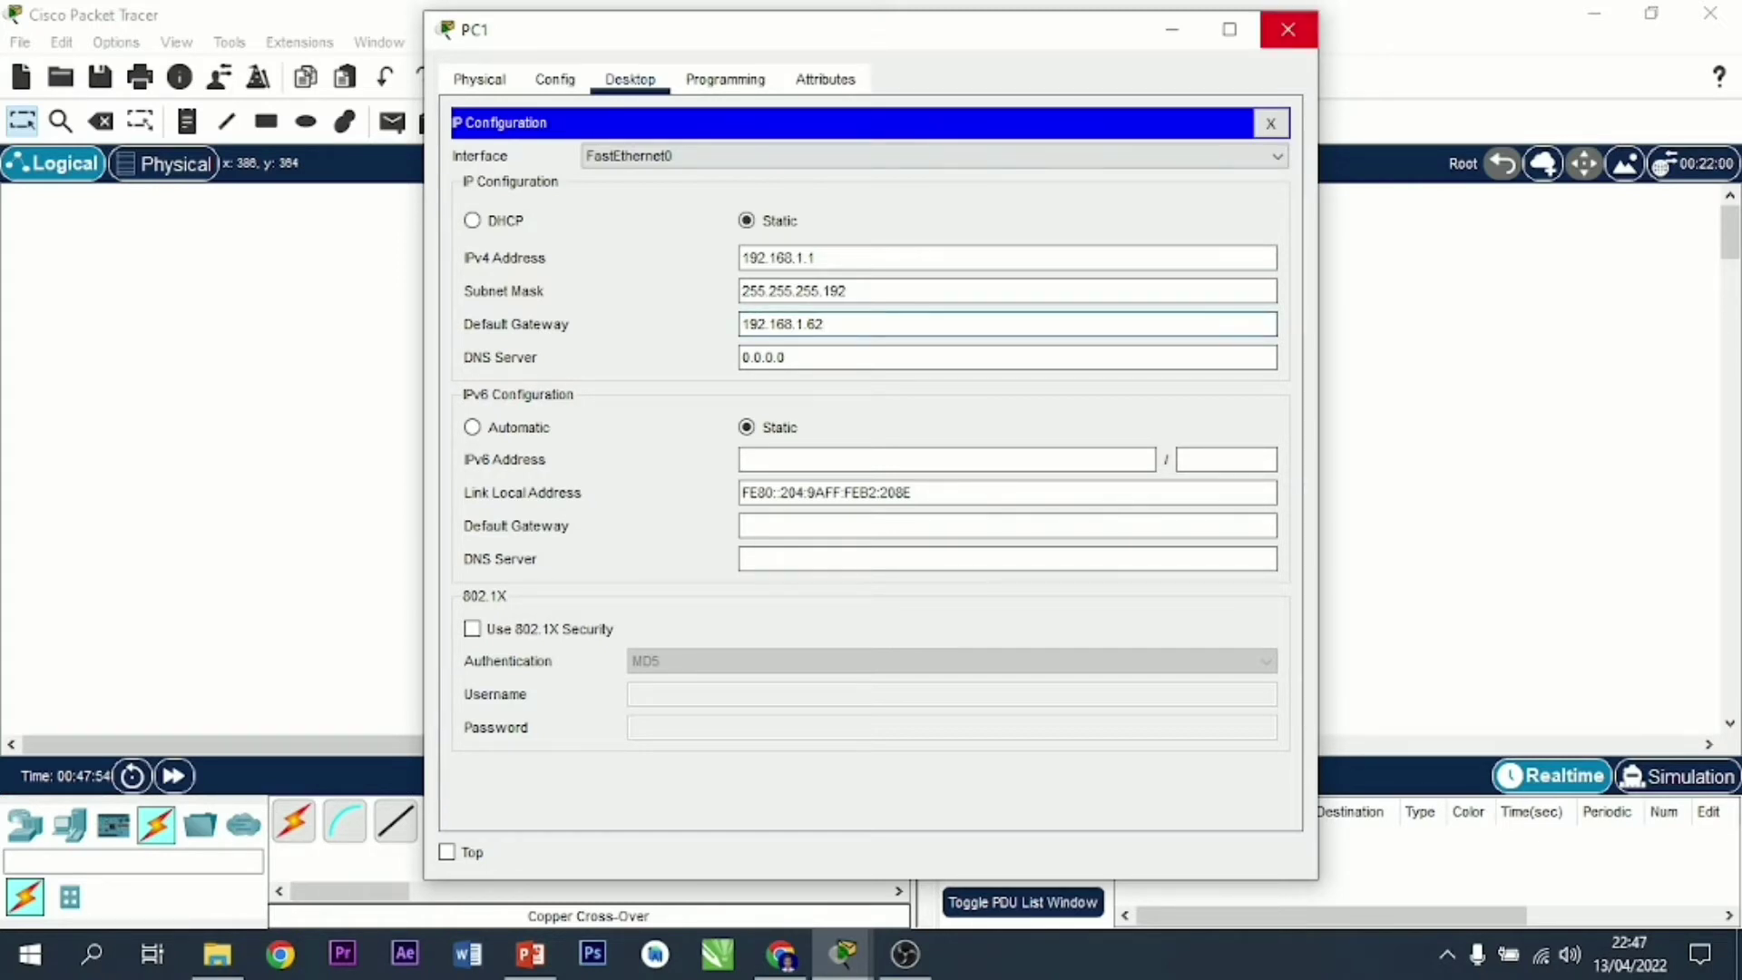
left_click(1288, 29)
Step: Open the IP configuration of PC2 and set its static IPv4 address to 192.168.1.65
double_click(641, 644)
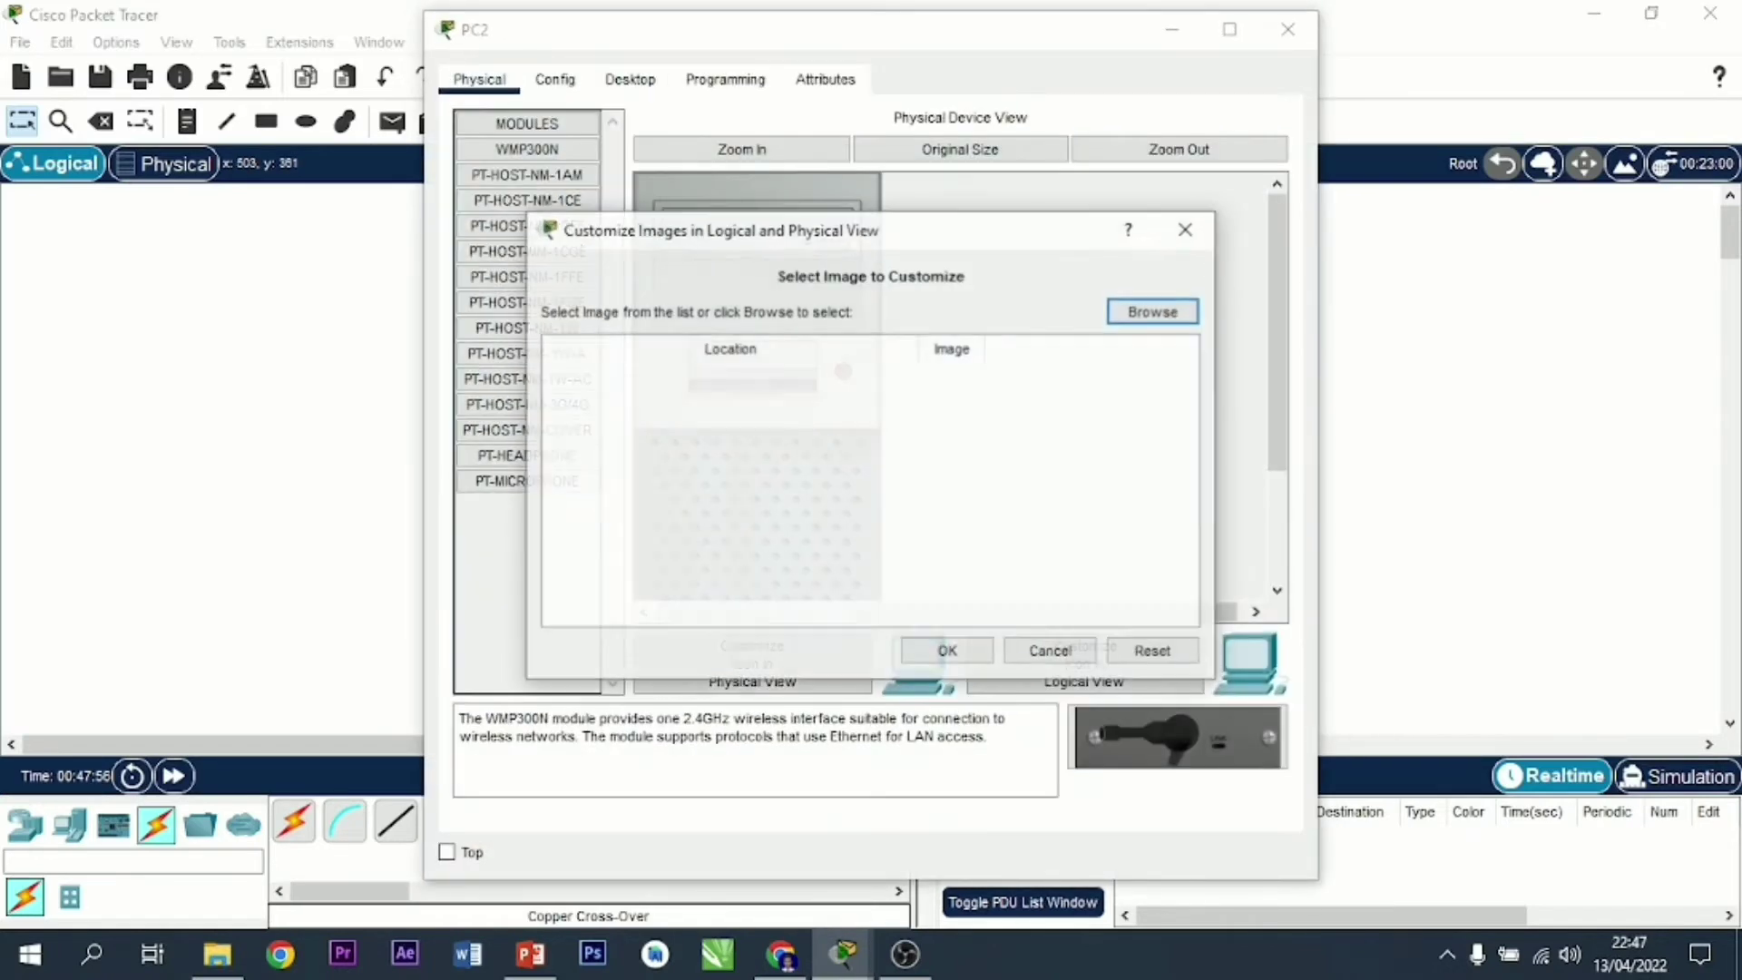
left_click(1186, 229)
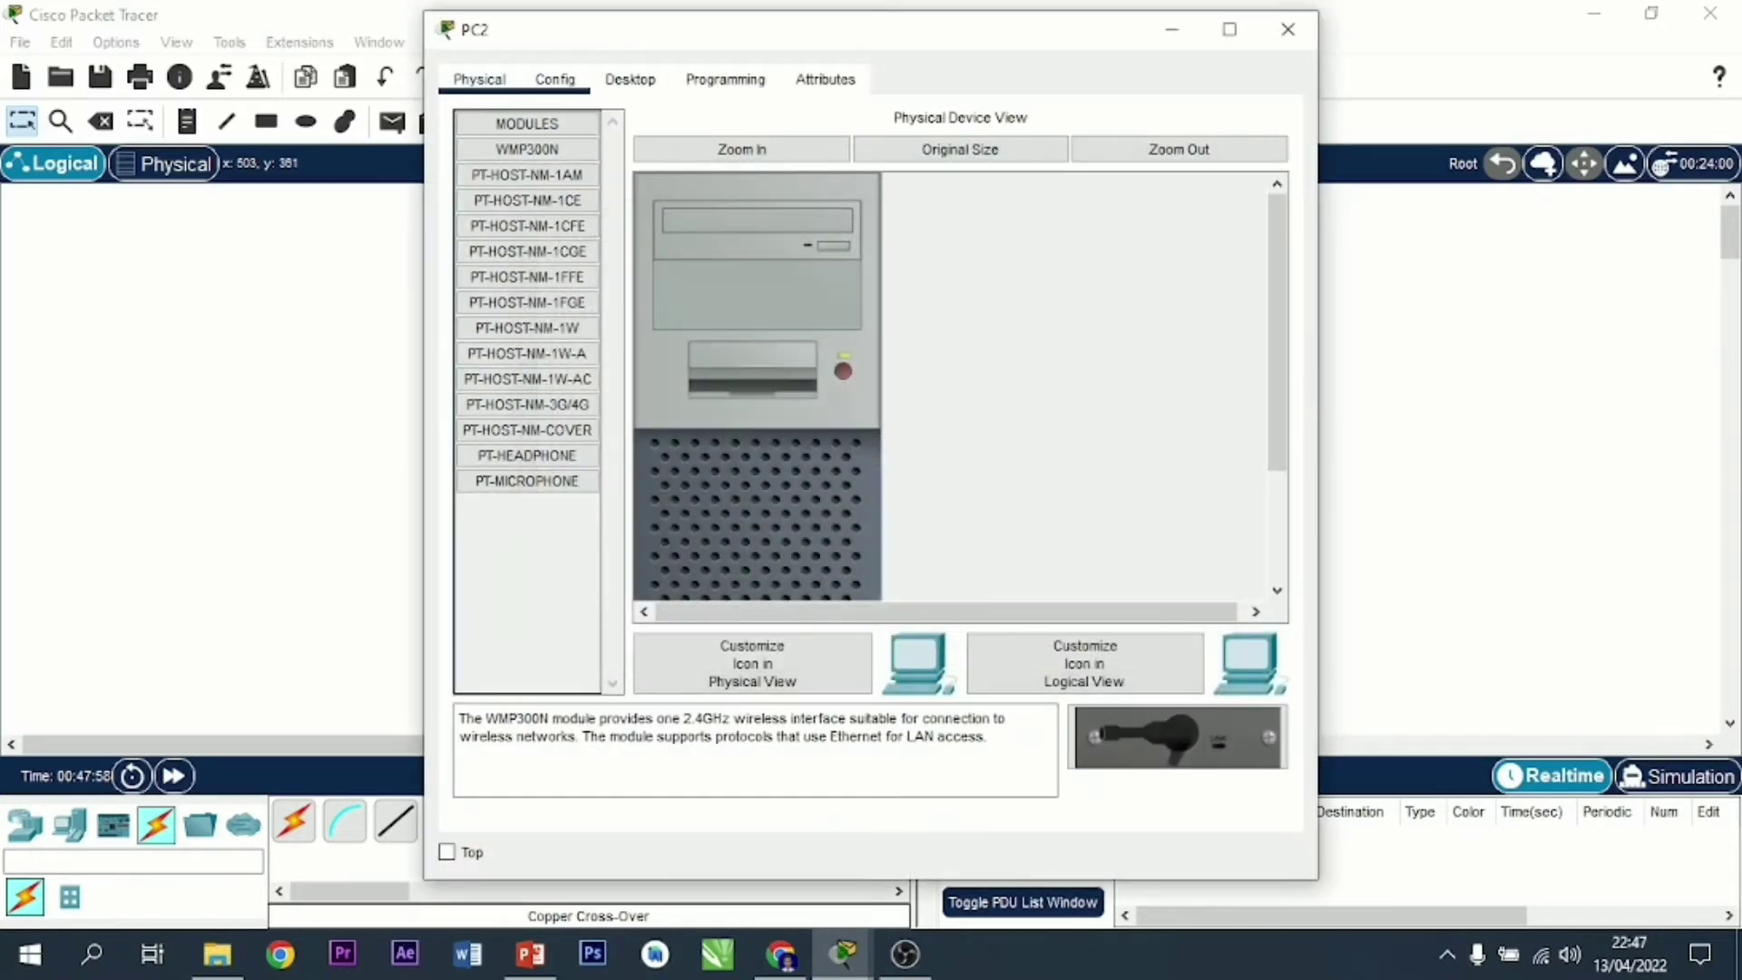
left_click(630, 80)
left_click(533, 178)
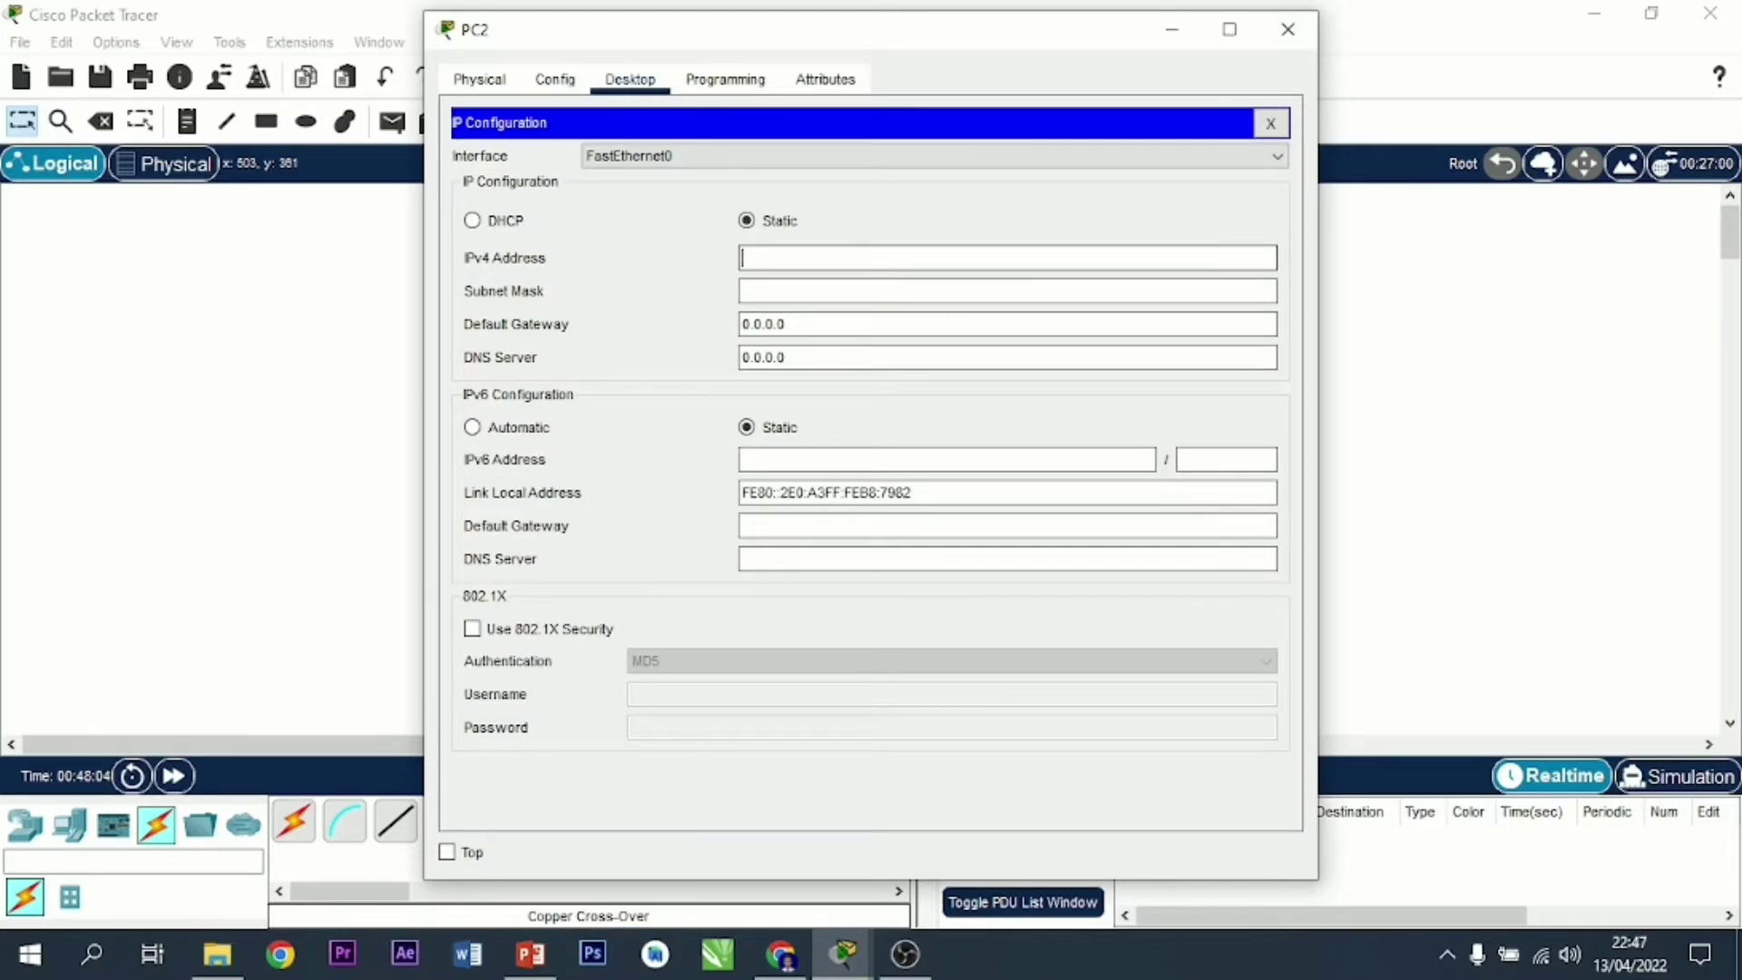
type("192.168.1.65")
Step: Give PC2 the subnet mask 255.255.255.192 and default gateway 192.168.1.126, then close its configuration
key("Tab")
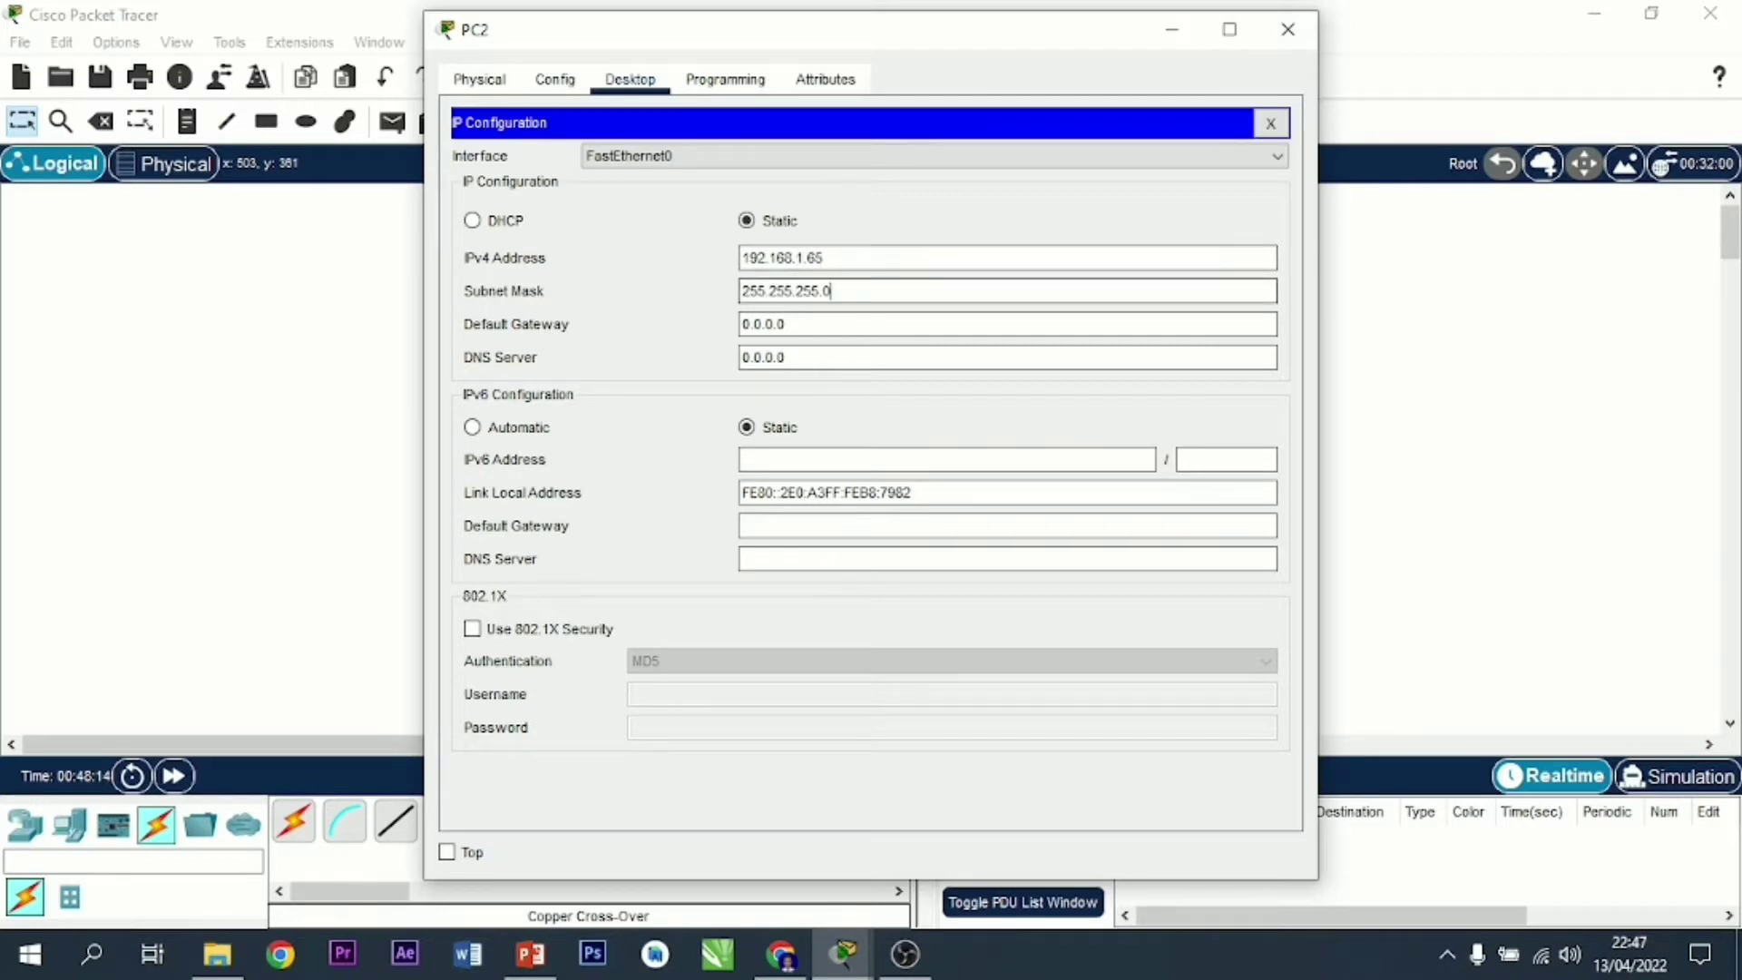
key("BackSpace")
type("192")
key("Tab")
type("192.168.")
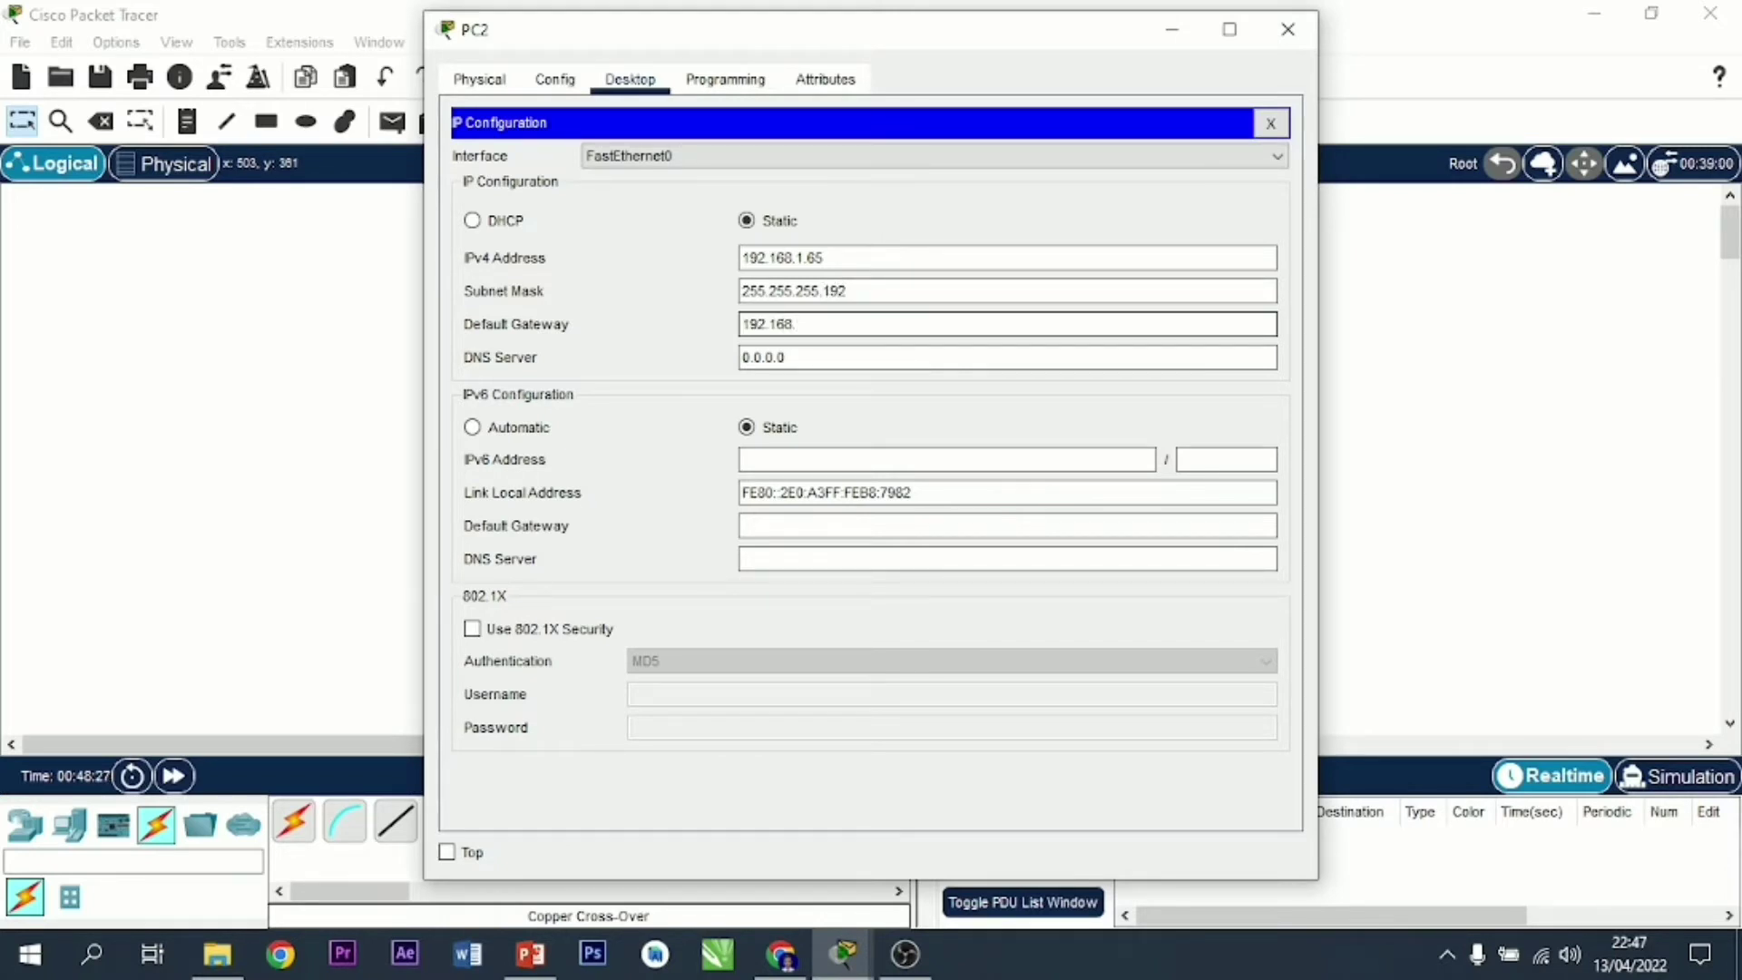
type("1.126")
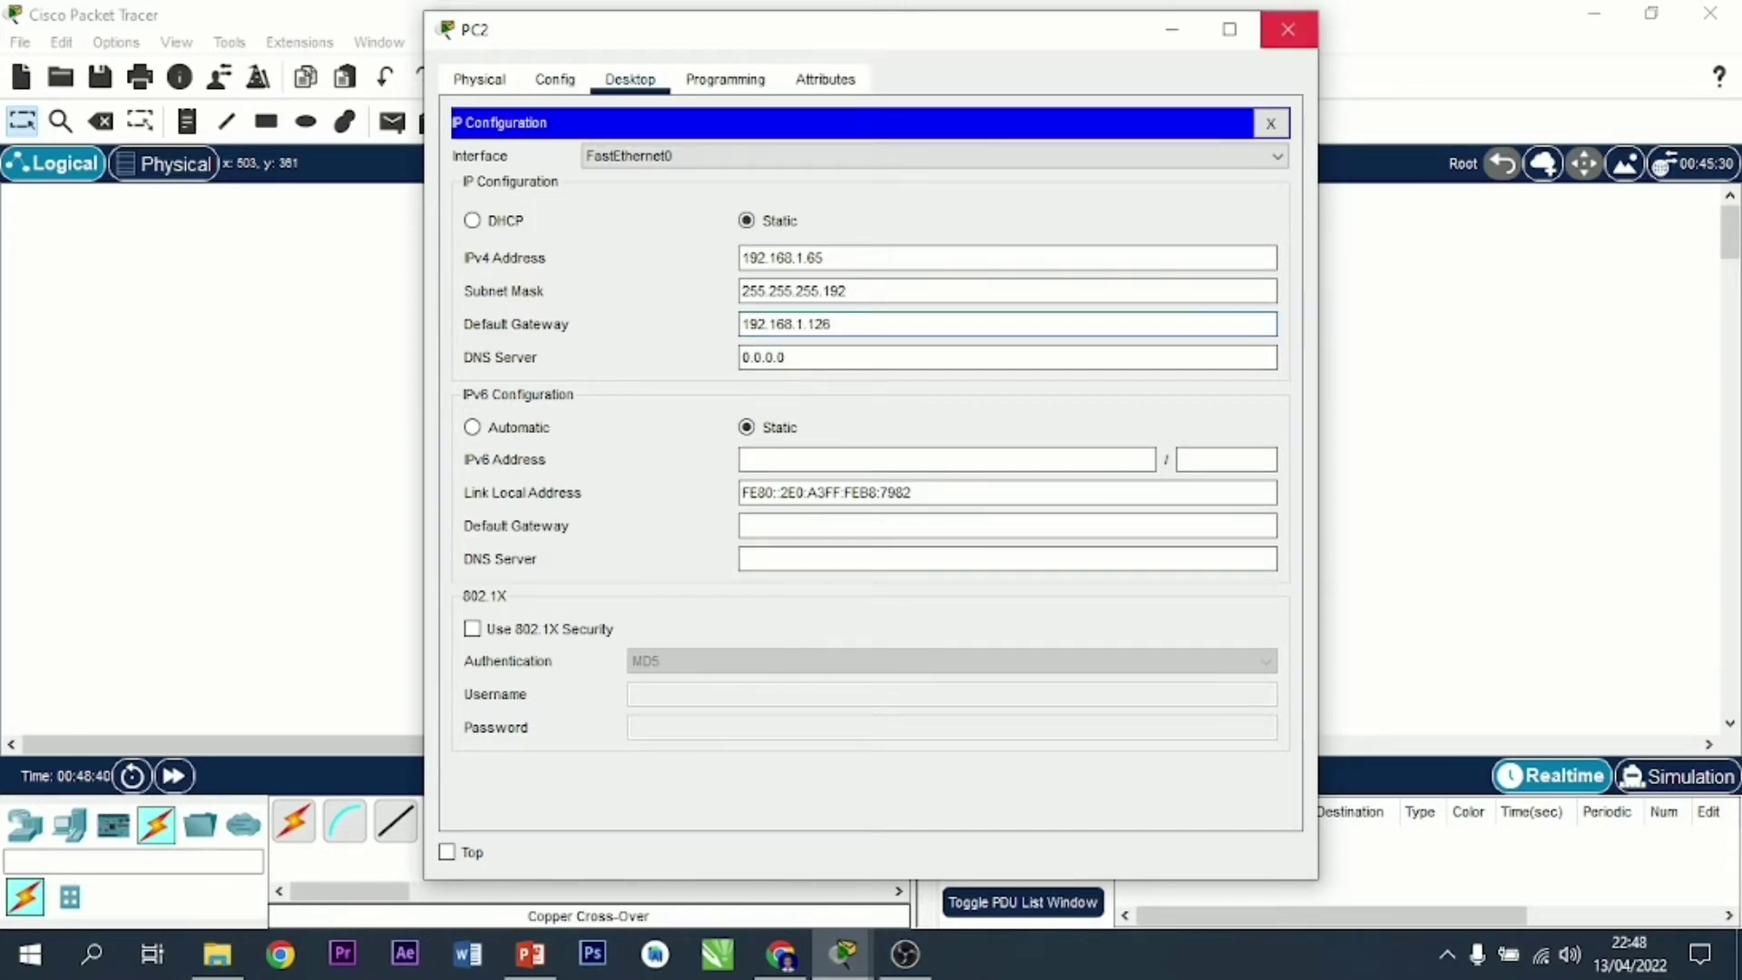
left_click(1287, 29)
Step: Open the IP configuration of PC3 and set its static IPv4 address to 192.168.1.253
left_click(843, 635)
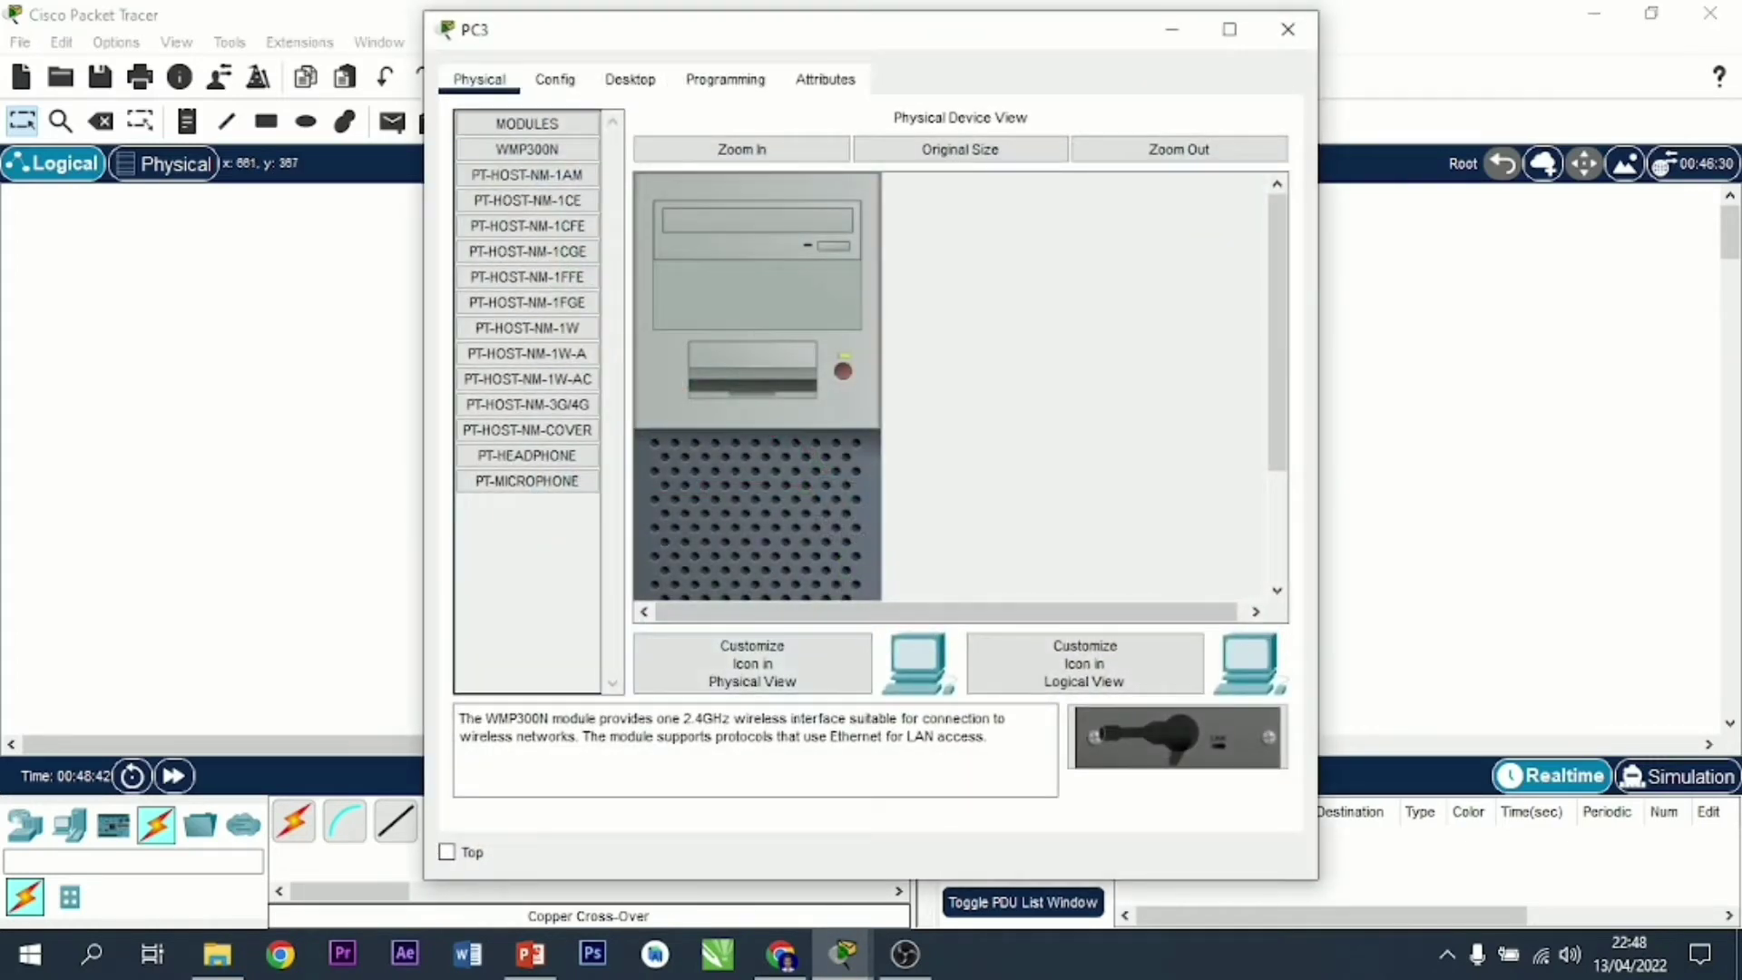
left_click(629, 79)
left_click(533, 181)
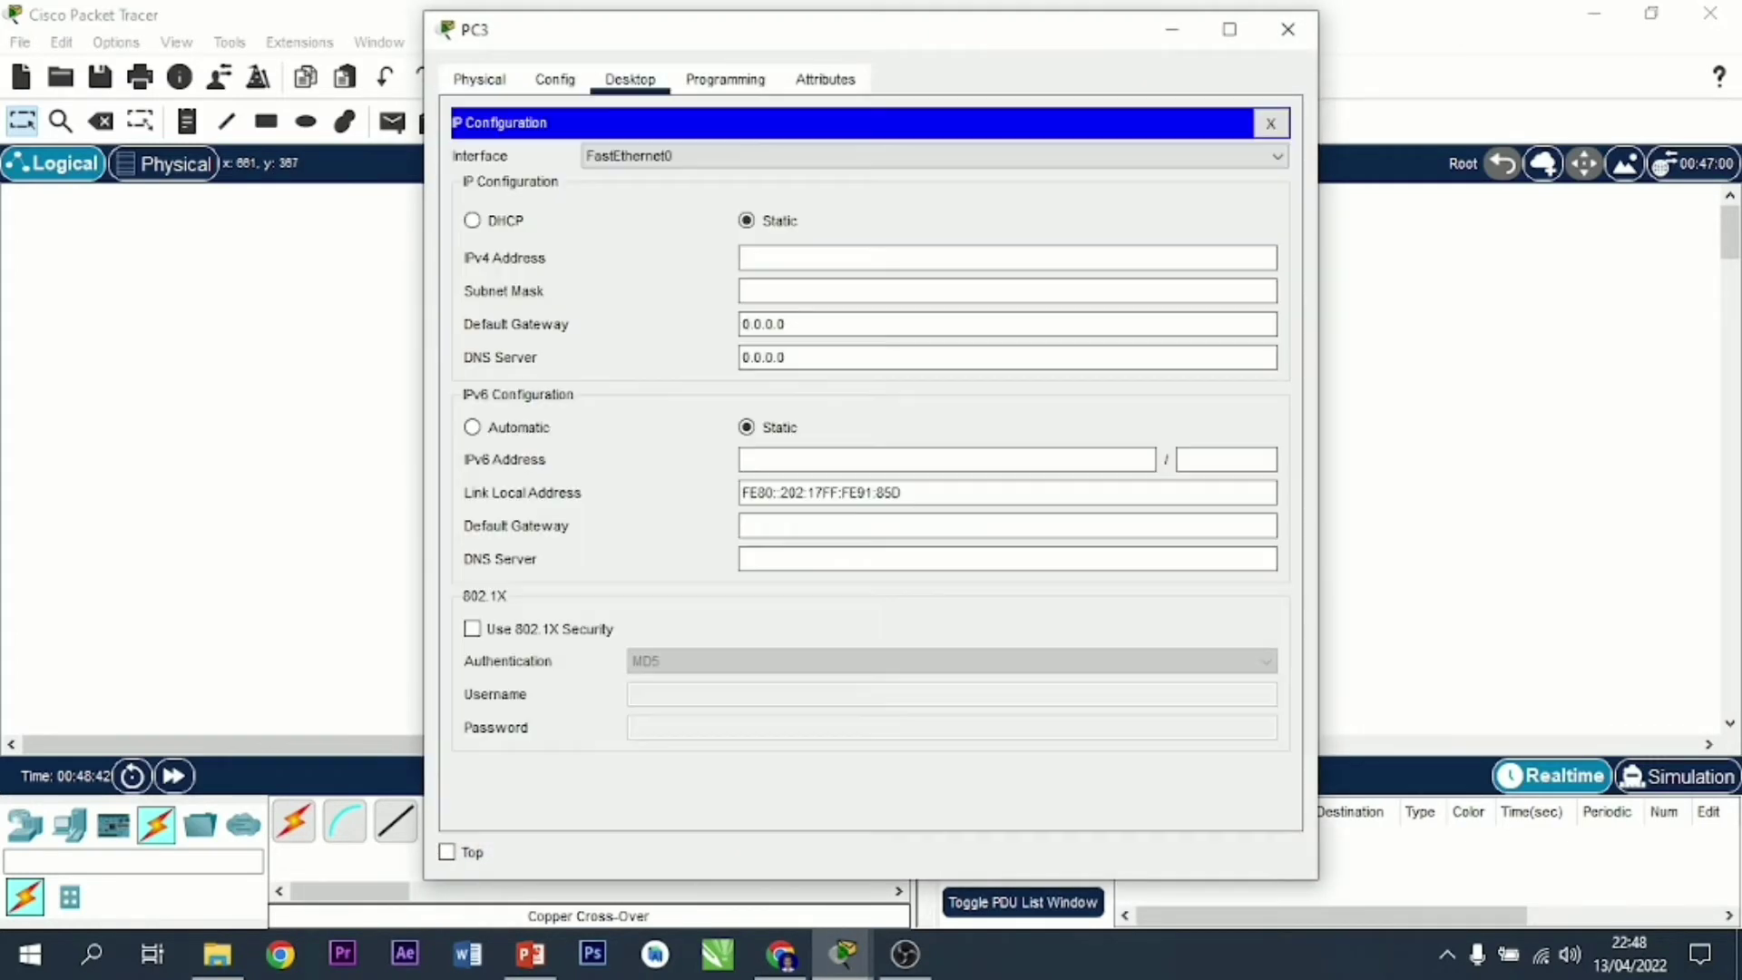
left_click(1007, 258)
type("192.168.1.25")
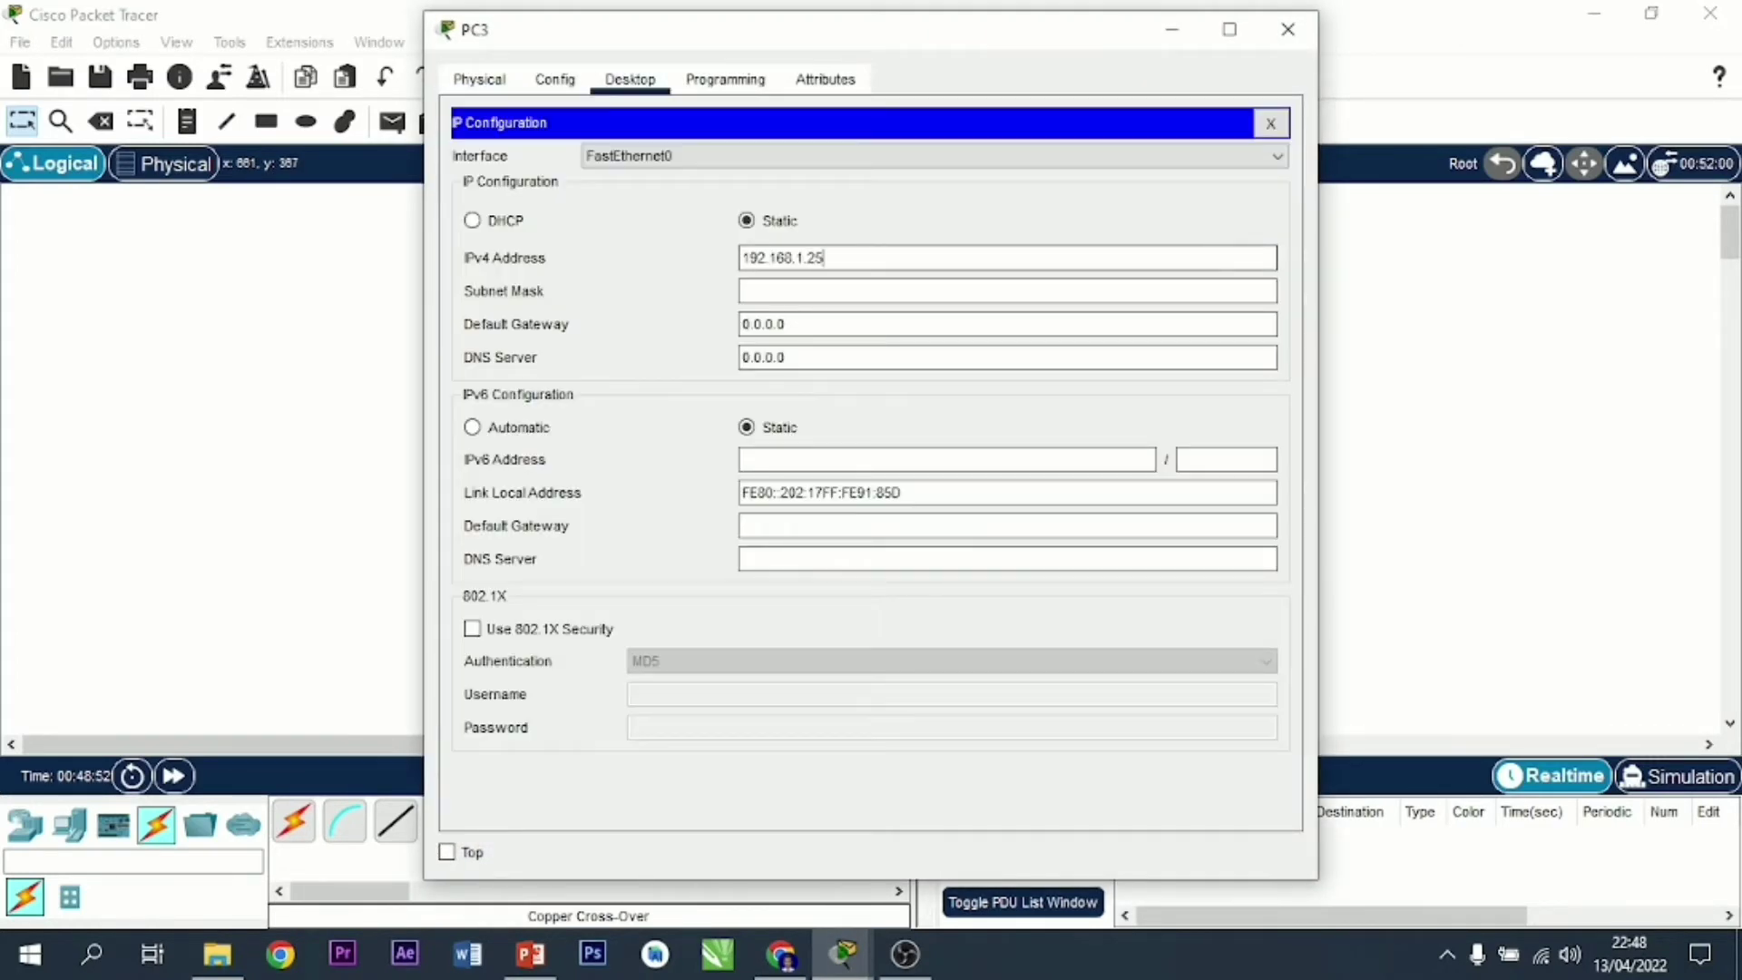
type("3")
Step: Give PC3 the subnet mask 255.255.255.128 and default gateway 192.168.1.254, then close its configuration
left_click(898, 292)
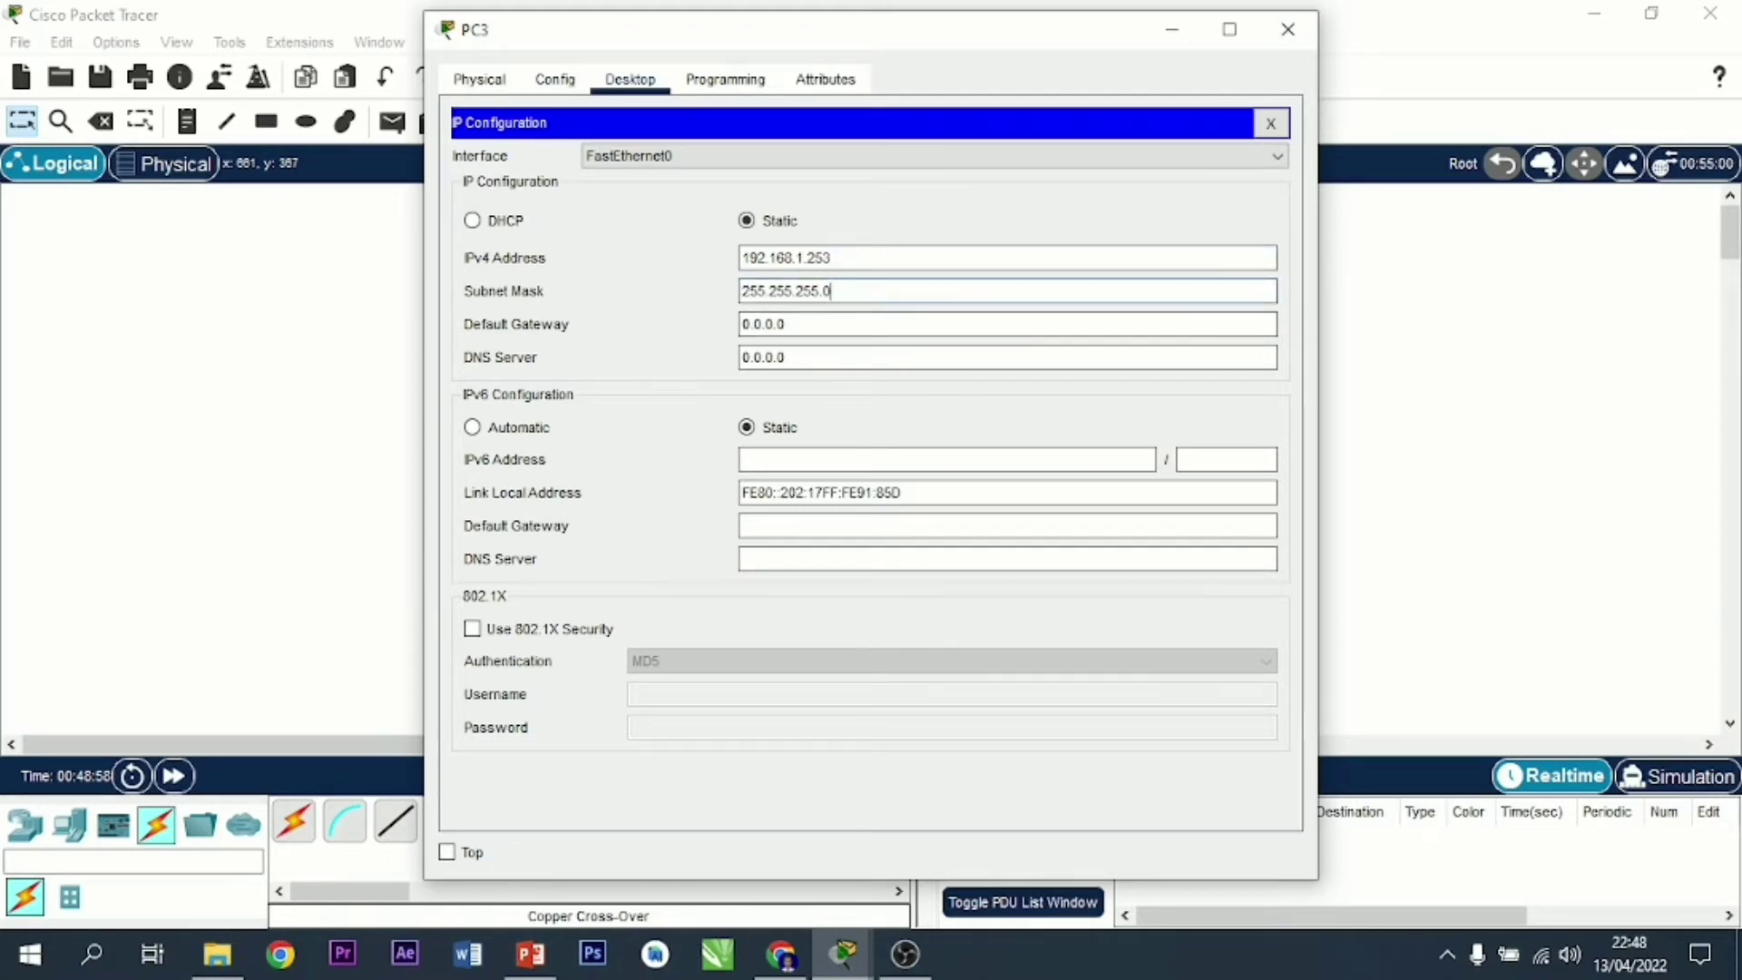
key("BackSpace")
type("128")
key("Tab")
type("192.168.1")
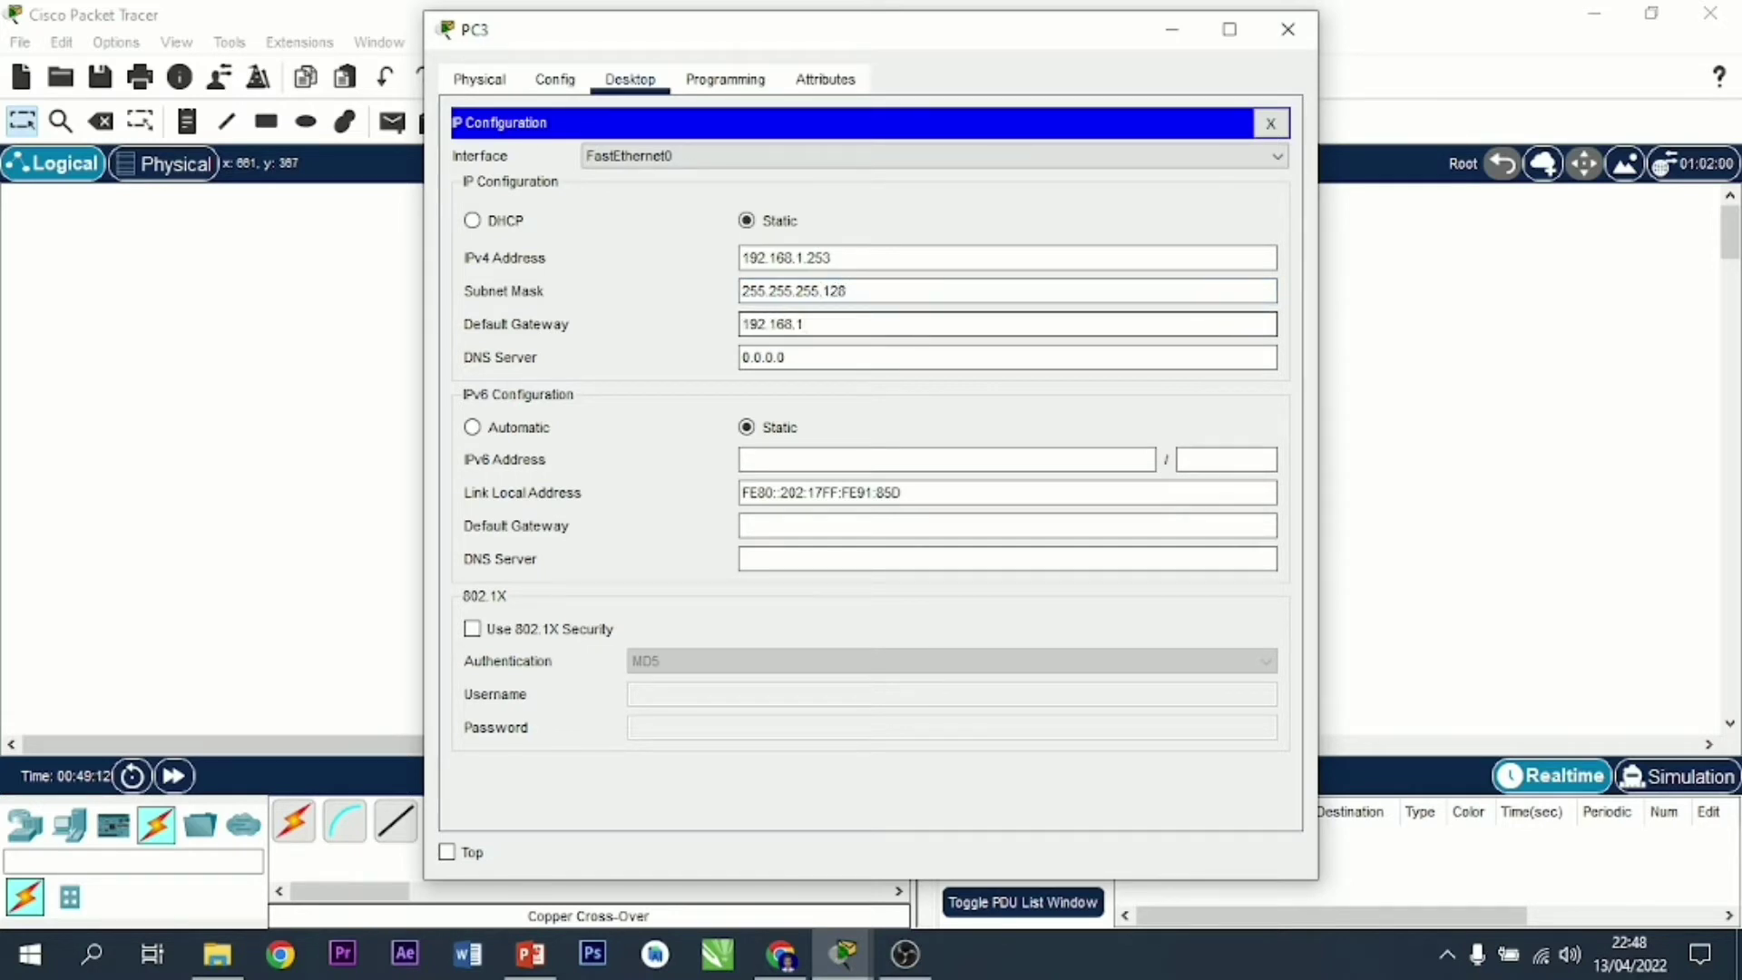
type(".254")
left_click(1287, 29)
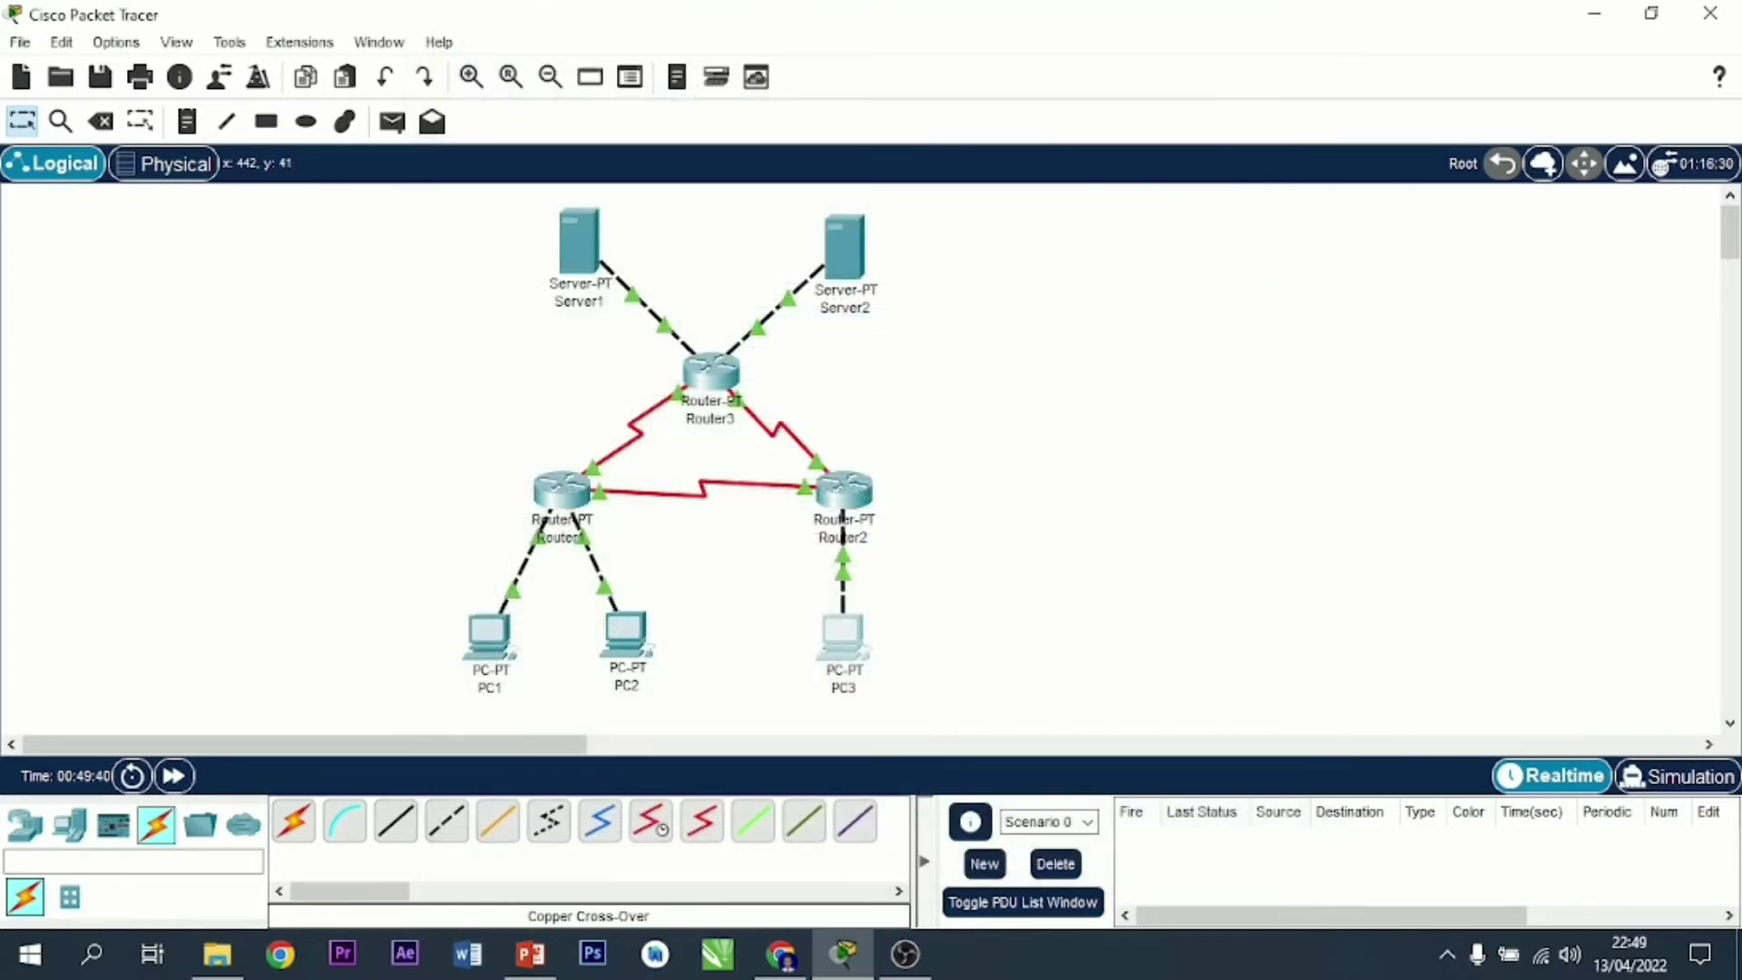
Step: Set Server1's static IPv4 address to 33.33.33.1 with subnet mask 255.255.255.0
left_click(576, 243)
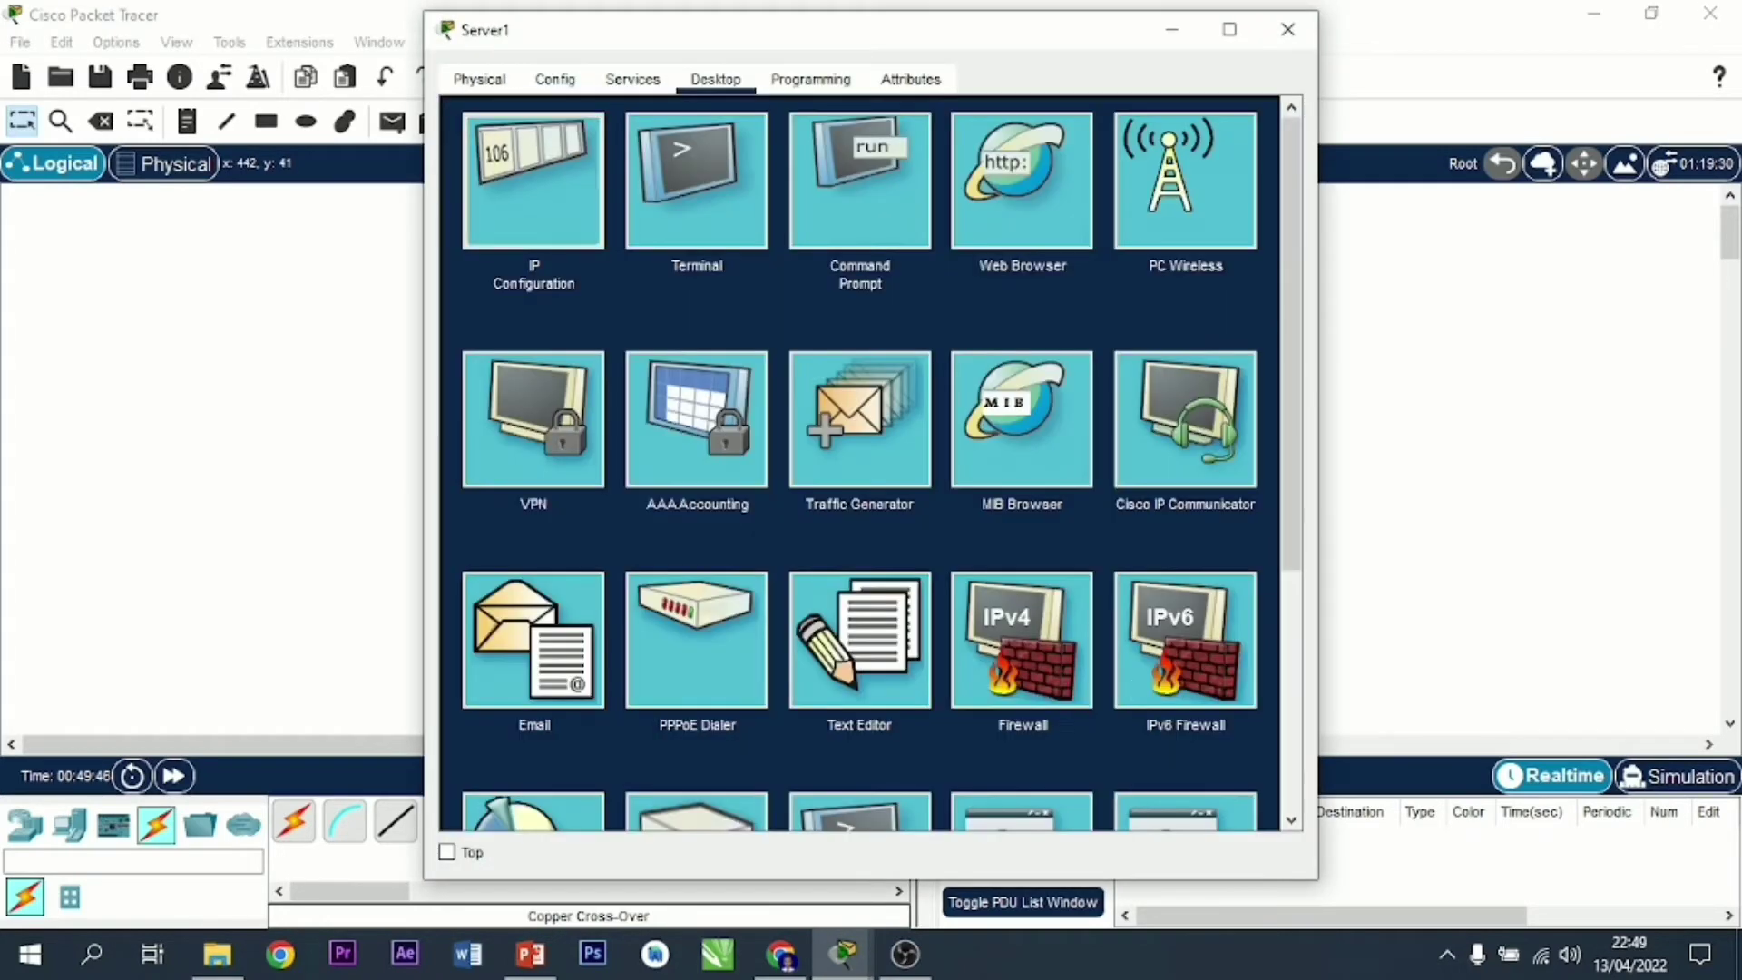
left_click(534, 177)
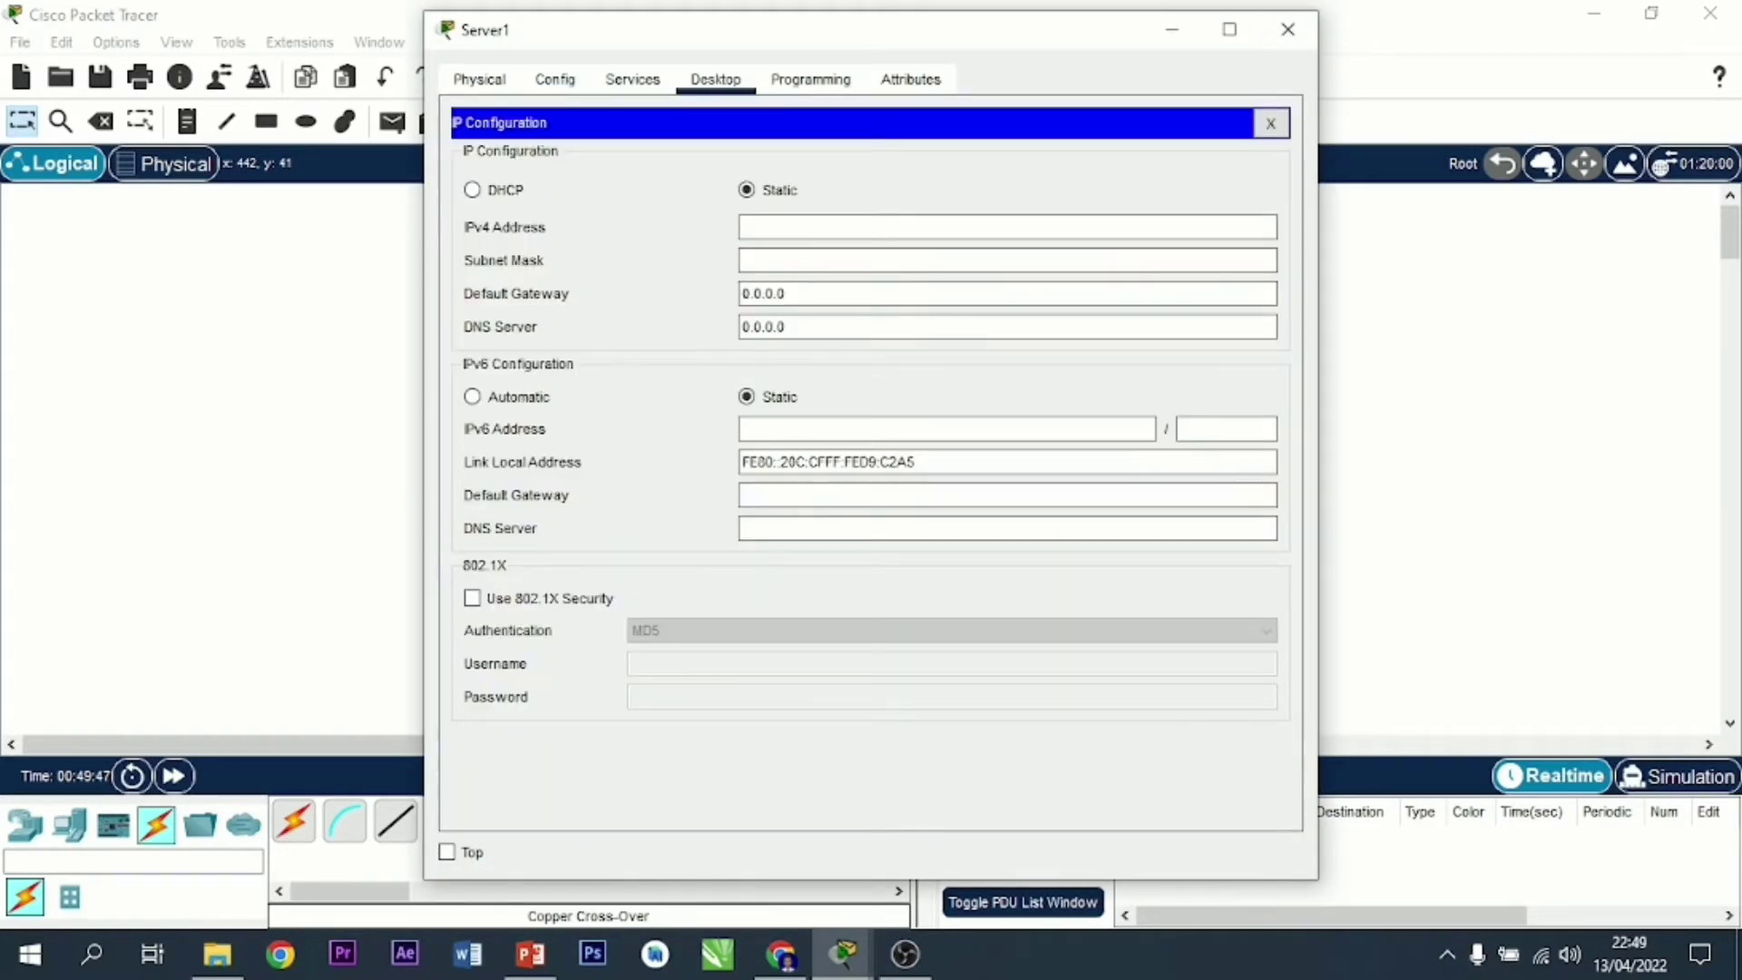
left_click(807, 227)
type("33.33.33.1")
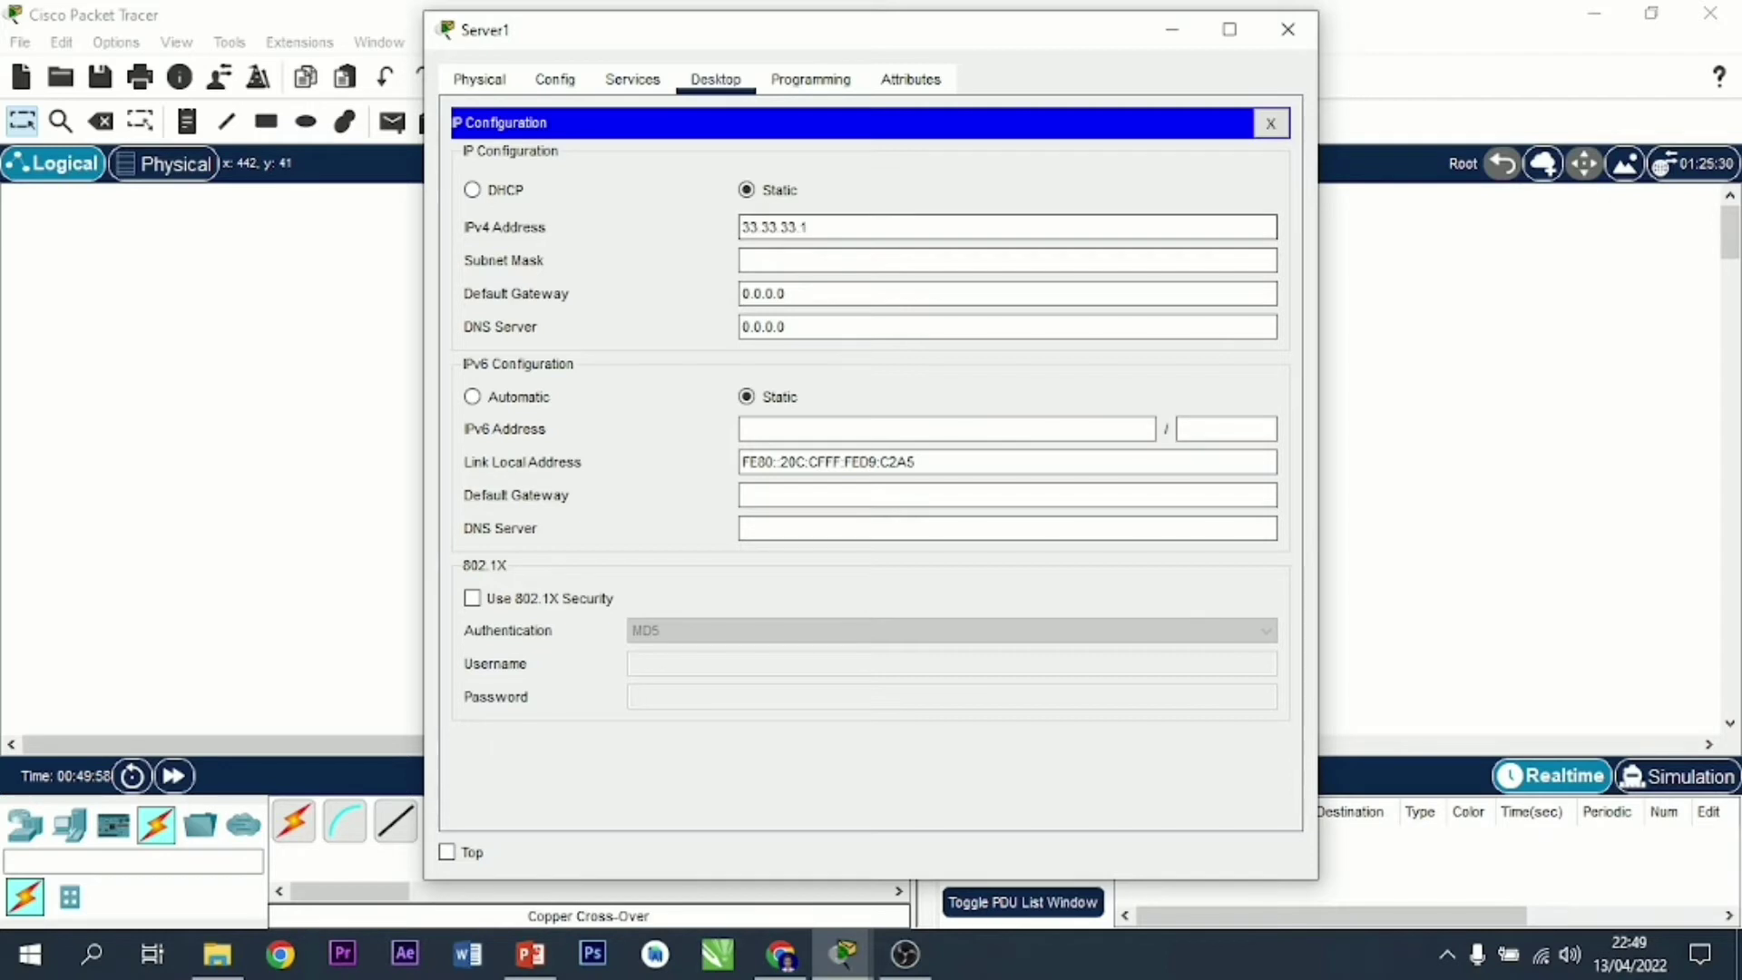
left_click(801, 260)
key("Left")
key("Left")
key("BackSpace")
key("BackSpace")
key("BackSpace")
type("255.255")
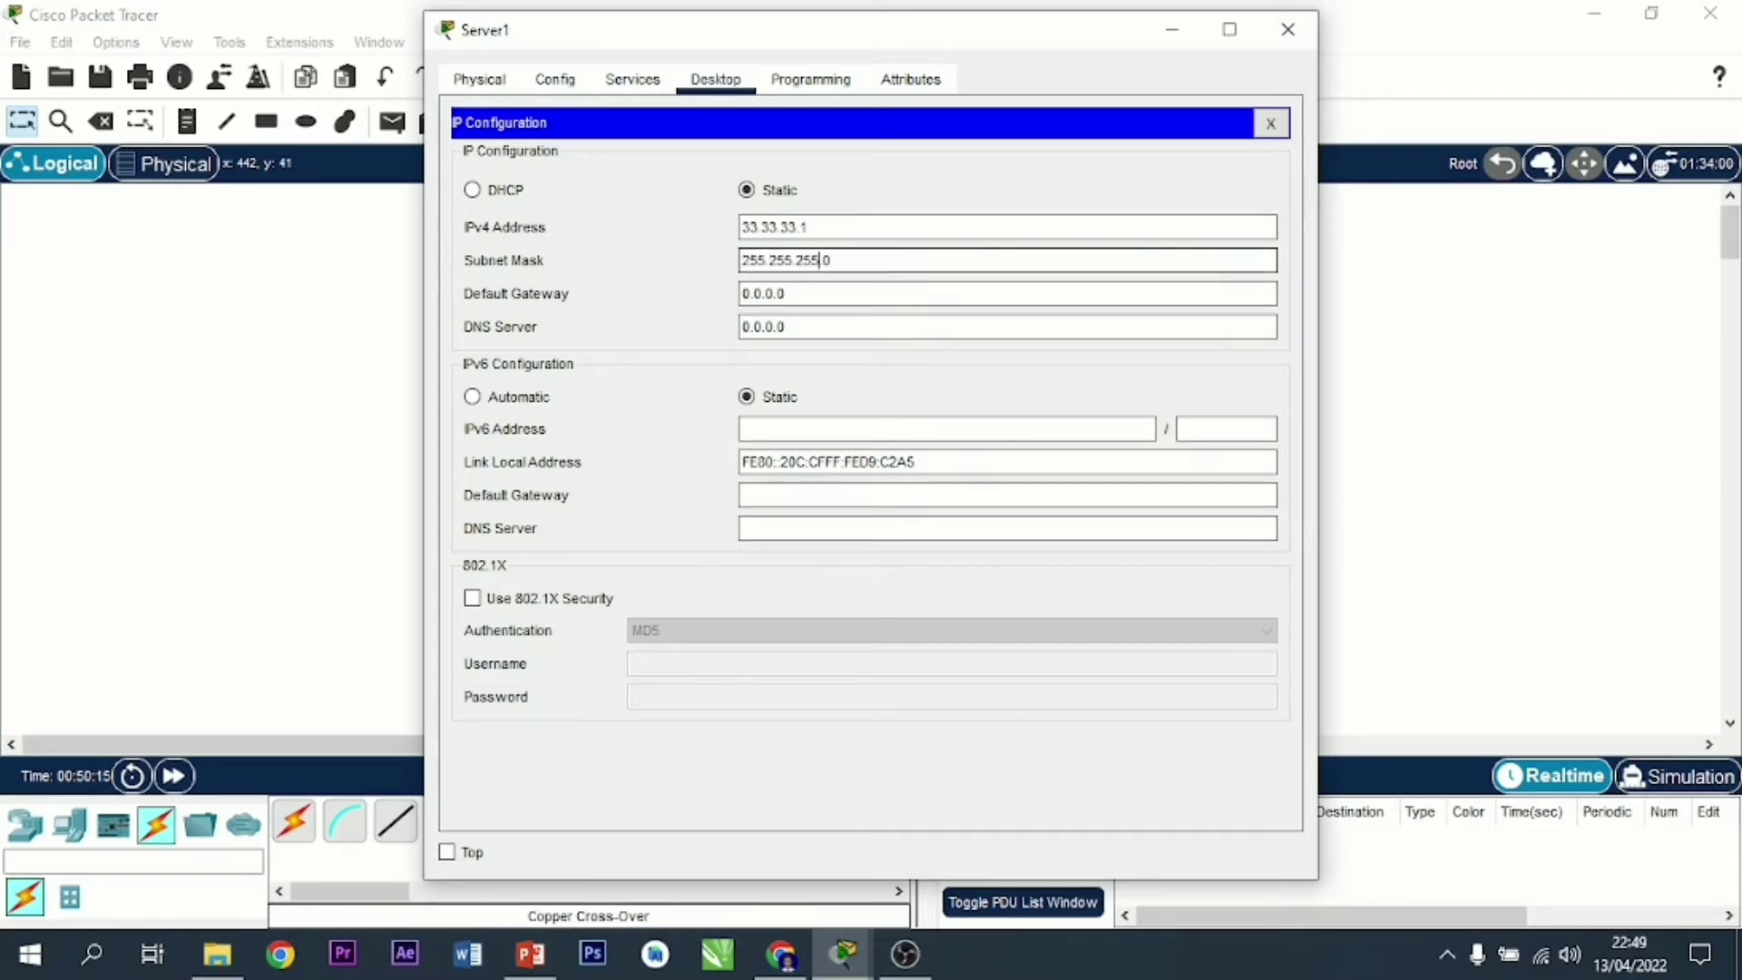
Step: Set Server1's IPv4 default gateway to 33.33.33.3
left_click(787, 294)
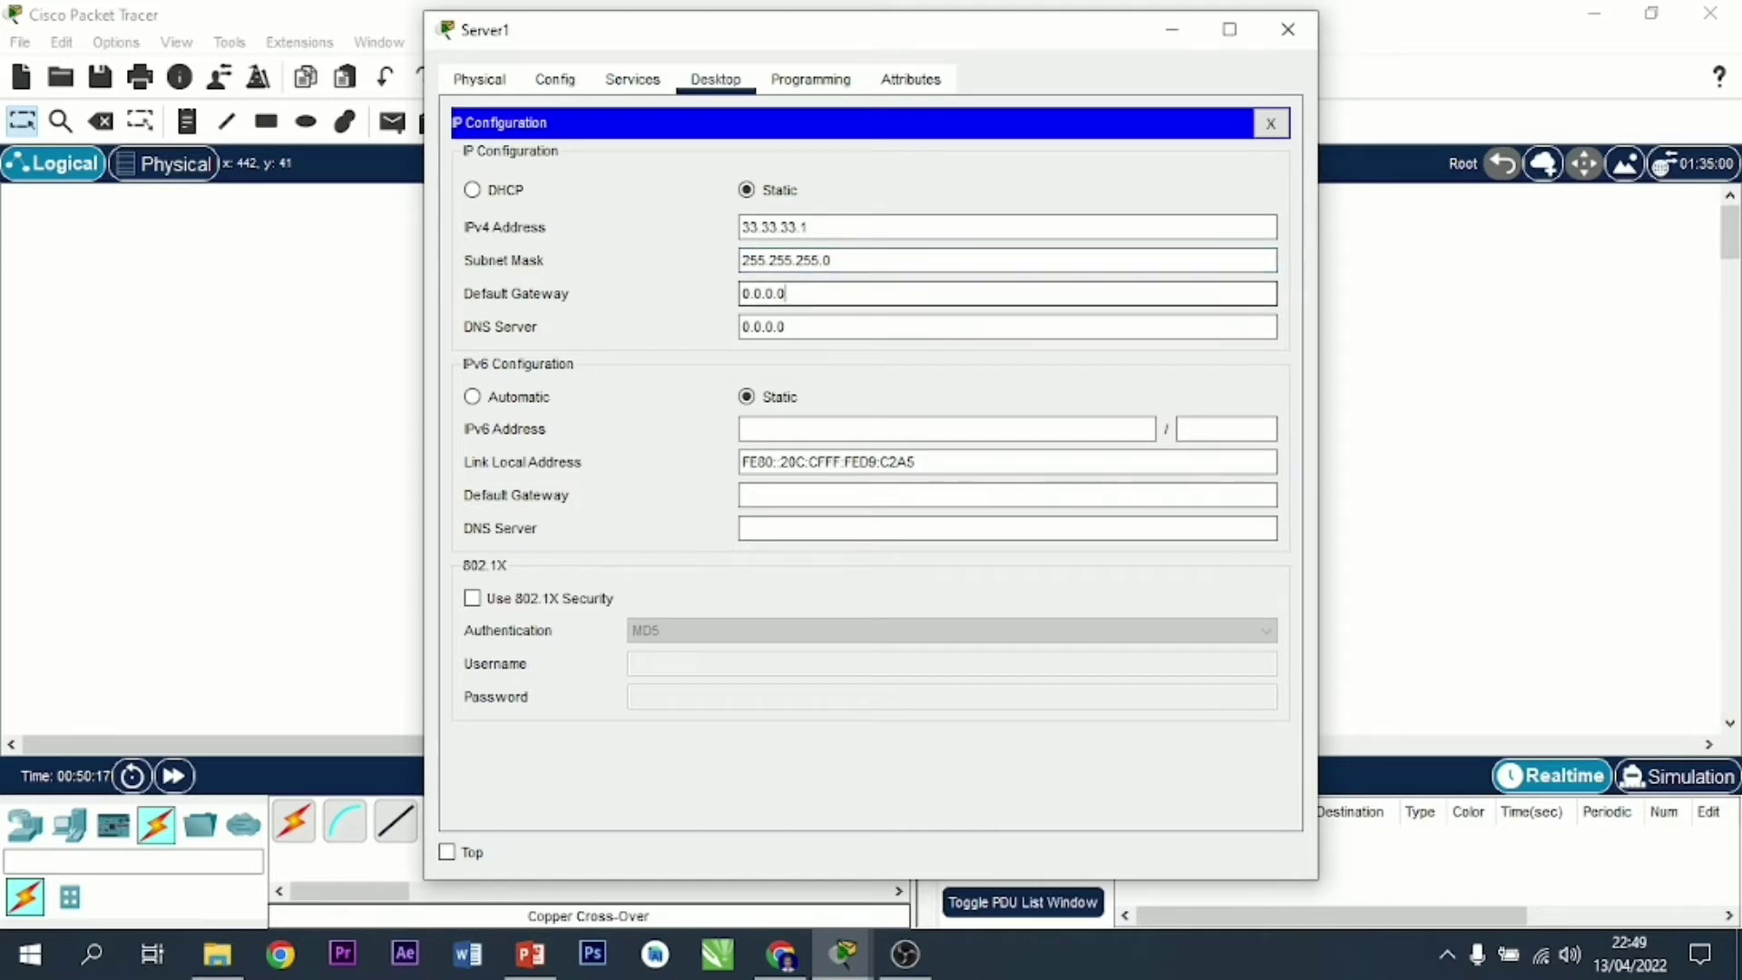
key("BackSpace")
key("BackSpace")
key("BackSpace")
key("BackSpace")
key("BackSpace")
key("BackSpace")
key("BackSpace")
type("33.33.33.3")
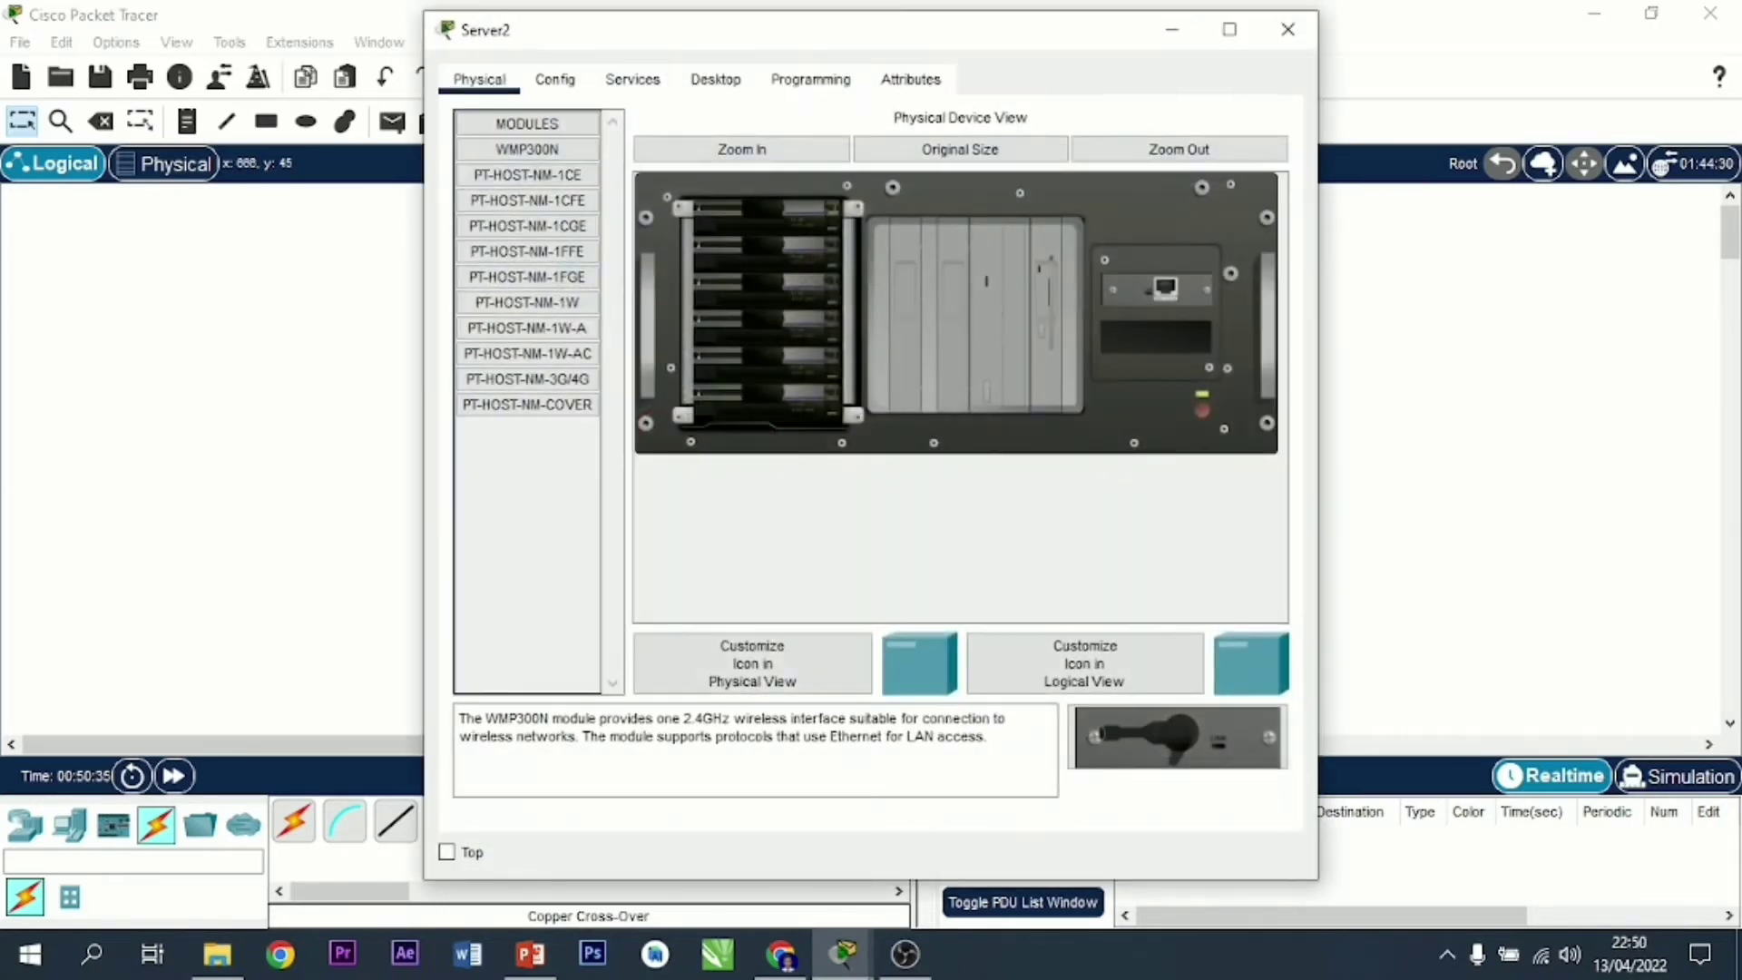
Step: Configure Server2 with static IPv4 address 43.43.43.1, subnet mask 255.255.255.0 and default gateway 43.43.43.3
left_click(715, 79)
left_click(541, 178)
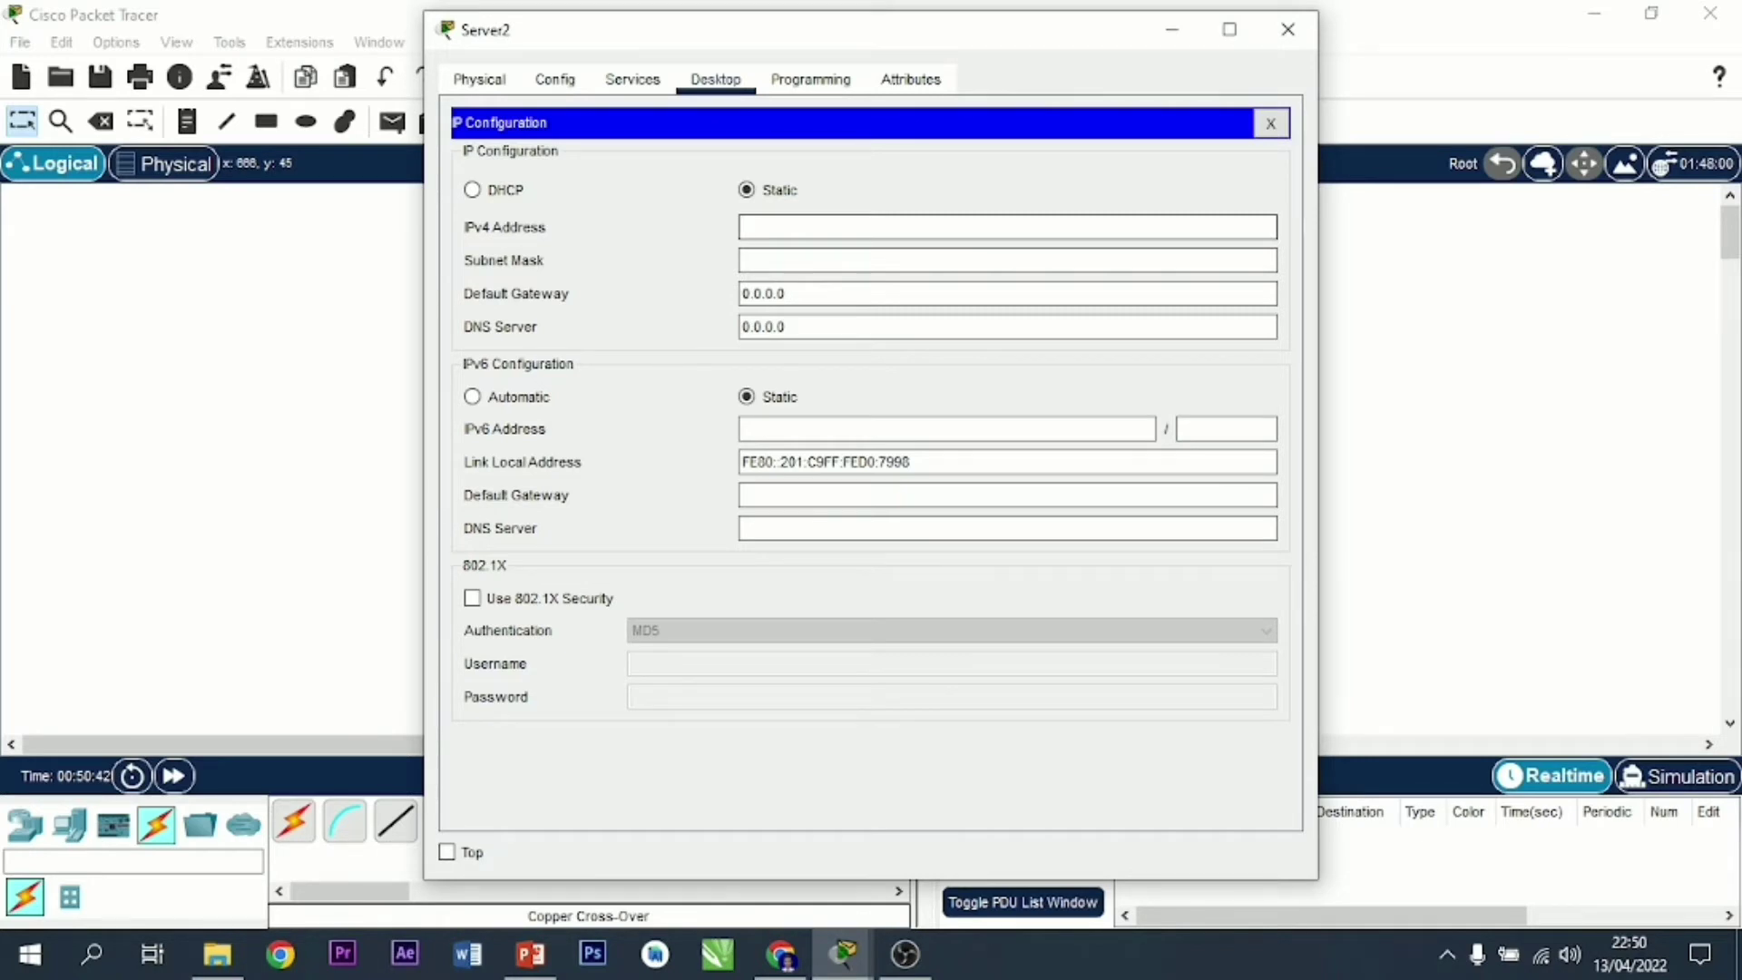
type("43.43.43.1")
key("Tab")
type("255.255.255.0")
key("Tab")
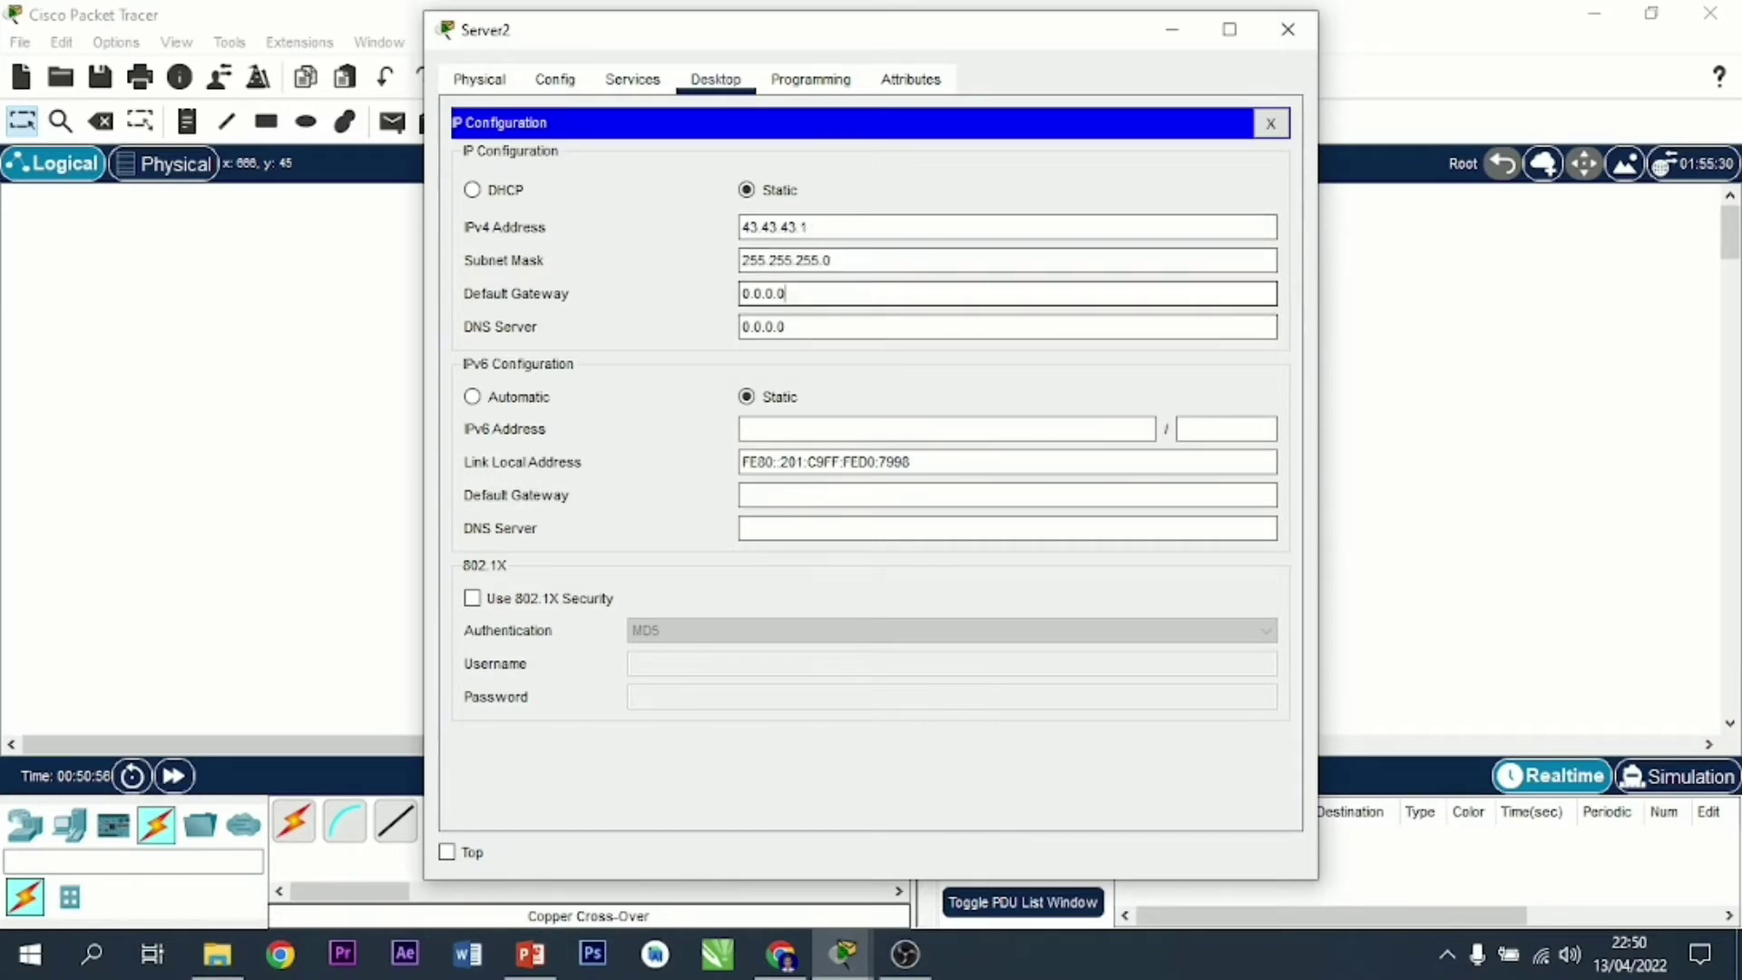
type("43.43.43.3")
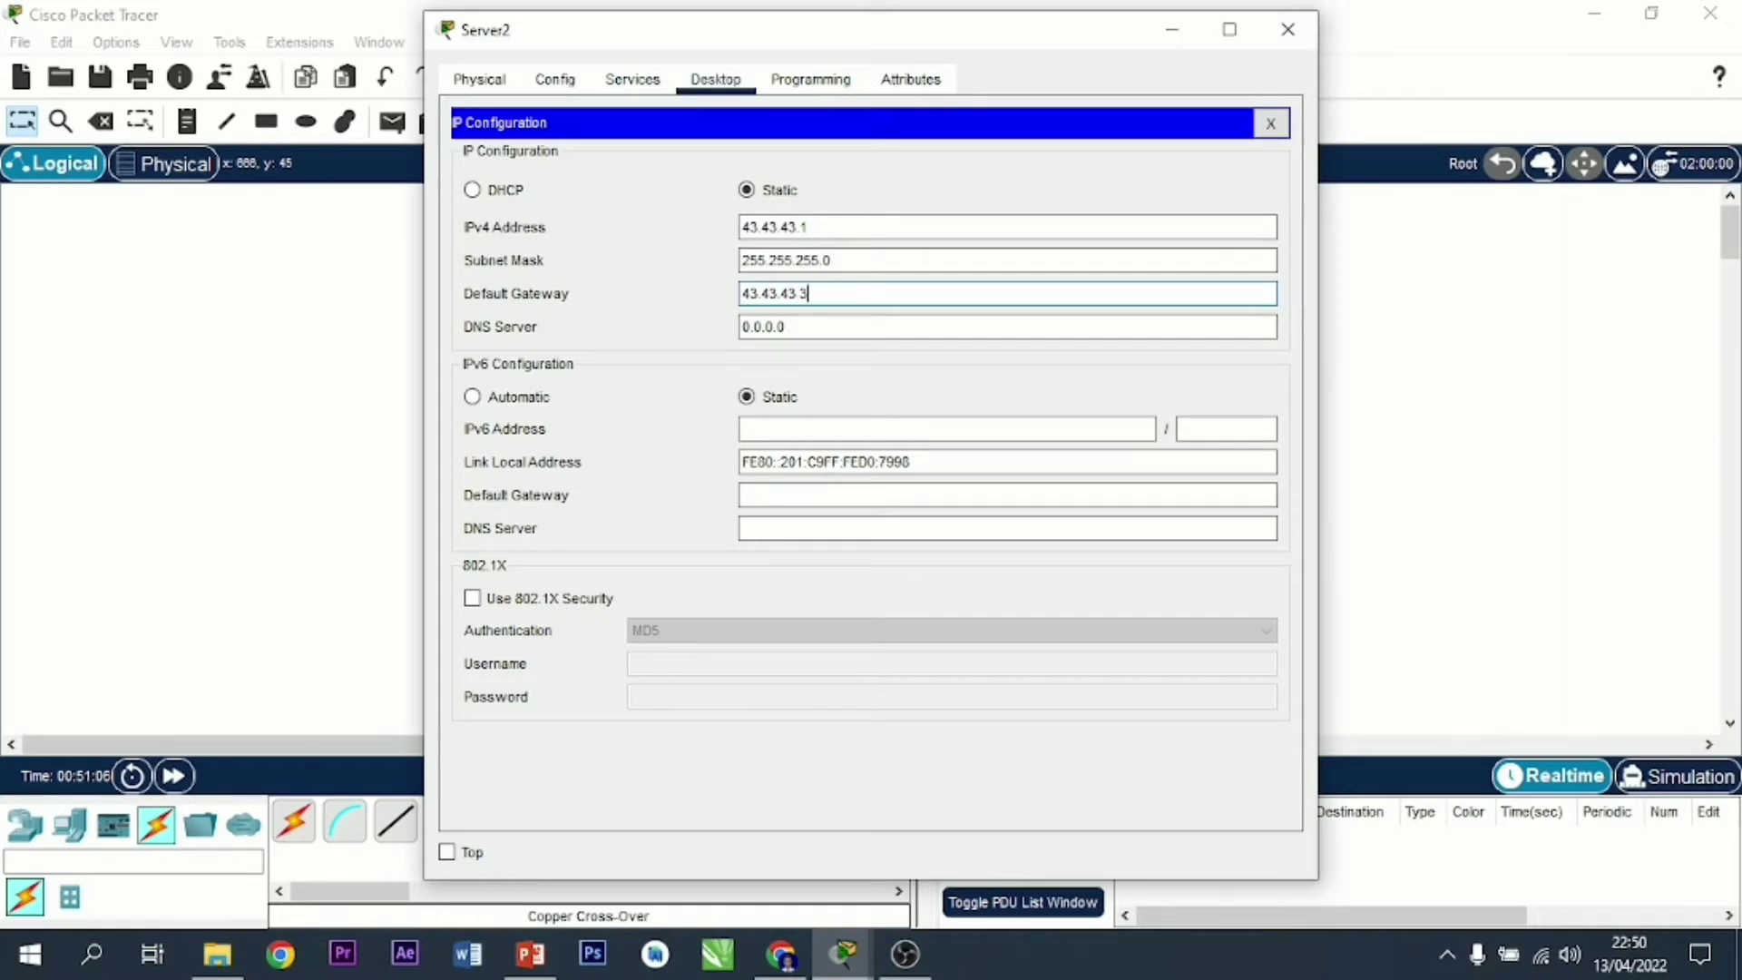
left_click(1287, 29)
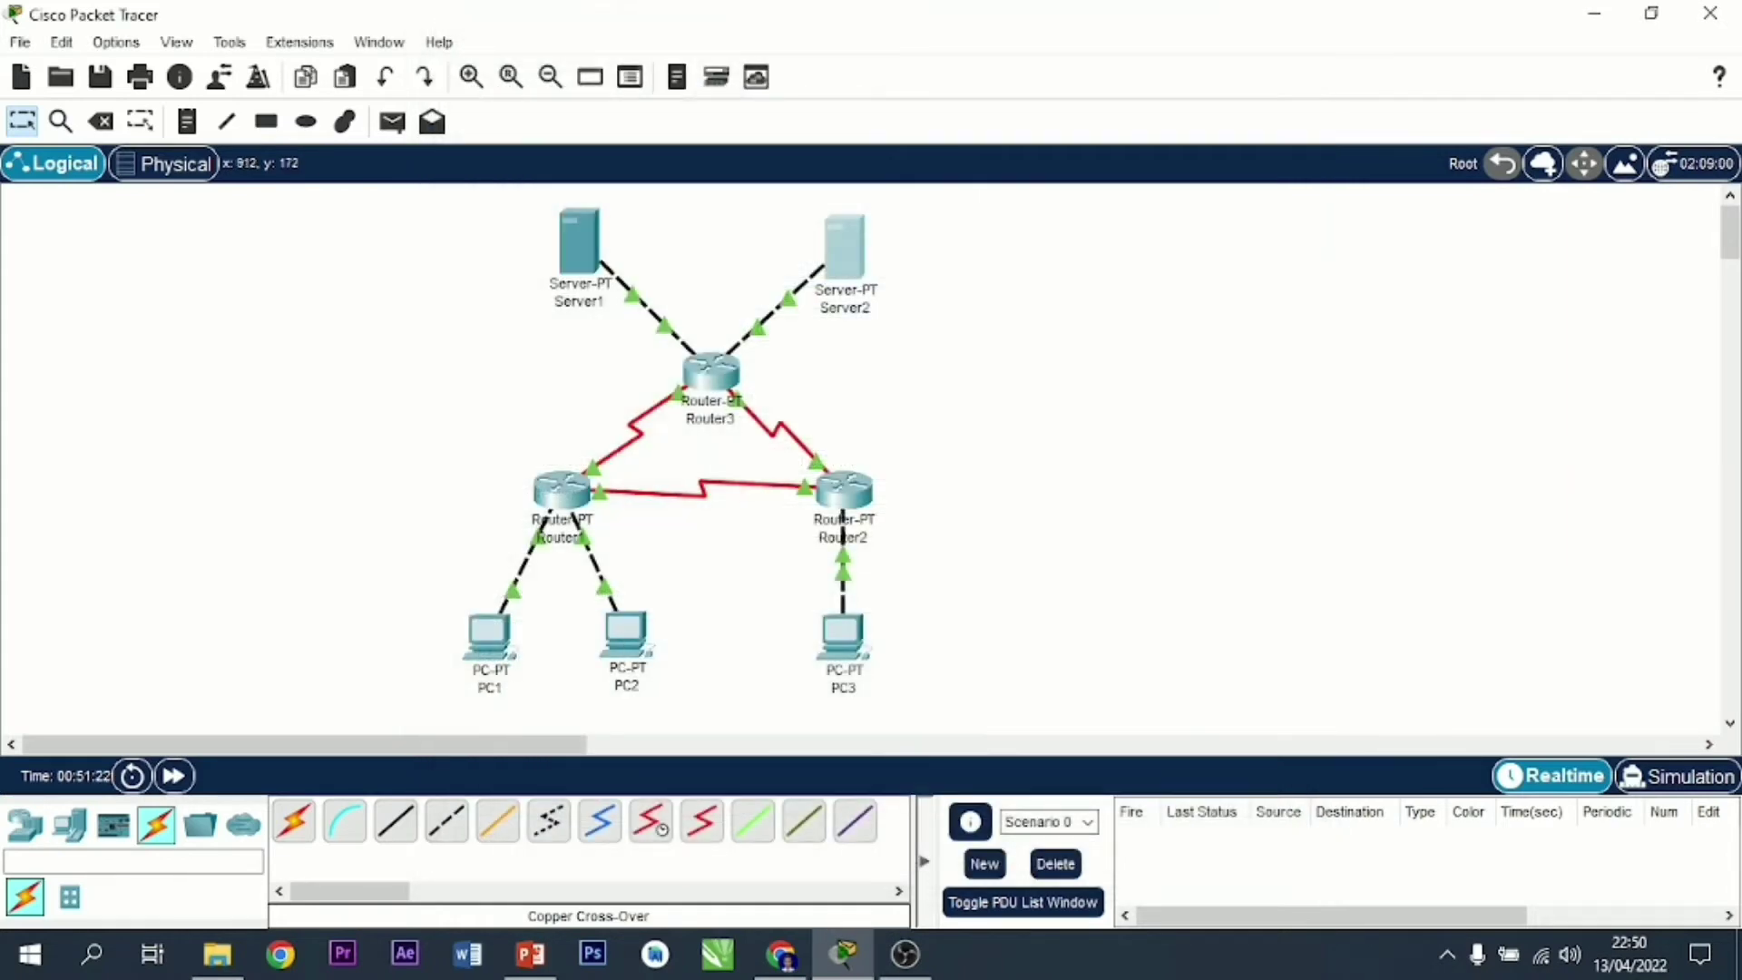
Step: Configure Router1's FastEthernet0/0 interface with IPv4 address 192.168.1.62 and subnet mask 255.255.255.192
left_click(563, 490)
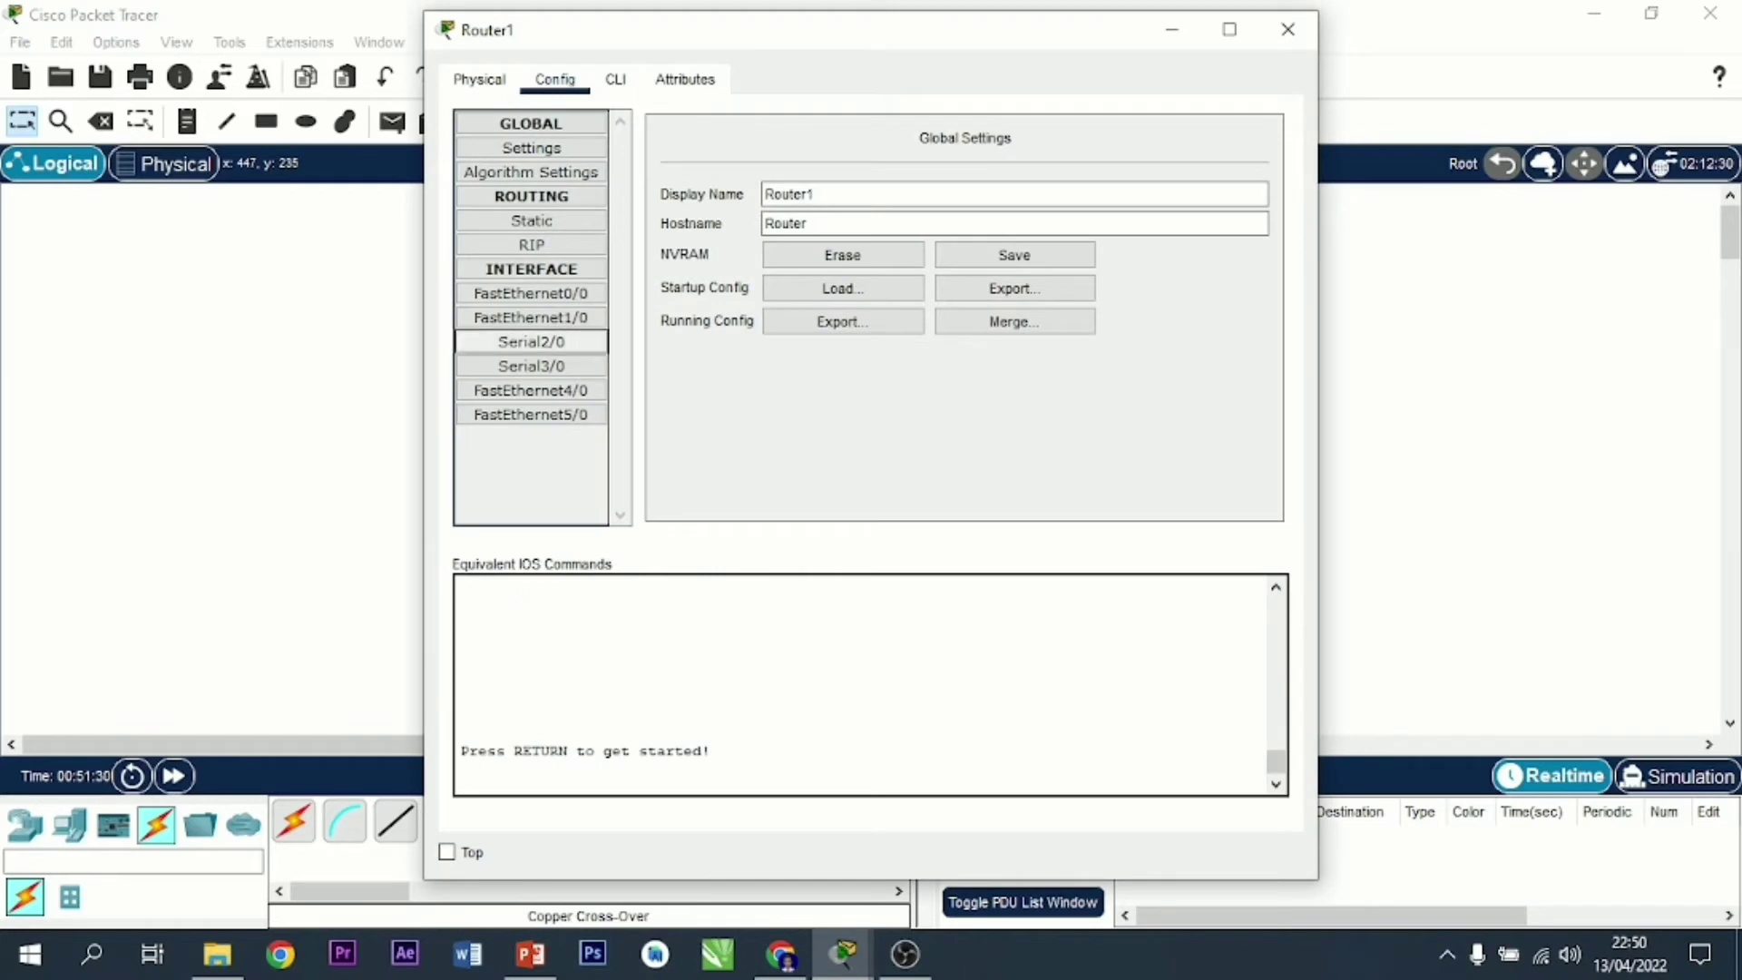
left_click(531, 294)
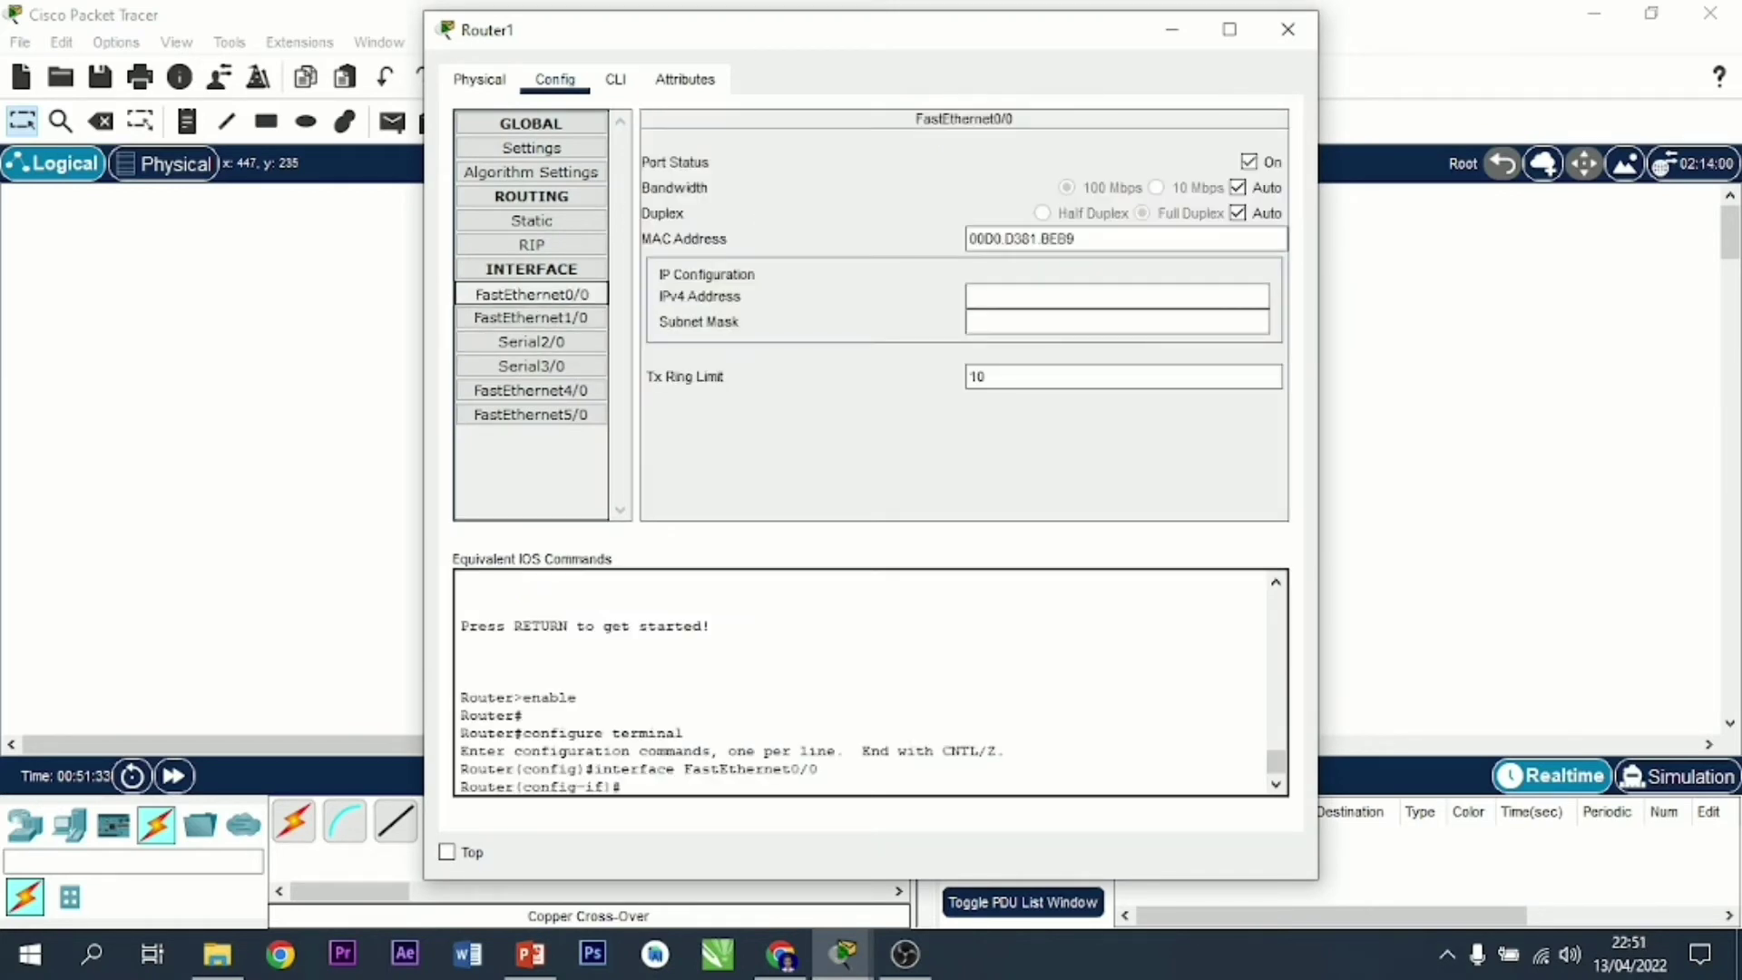
left_click(1117, 297)
type("192.168.1.62")
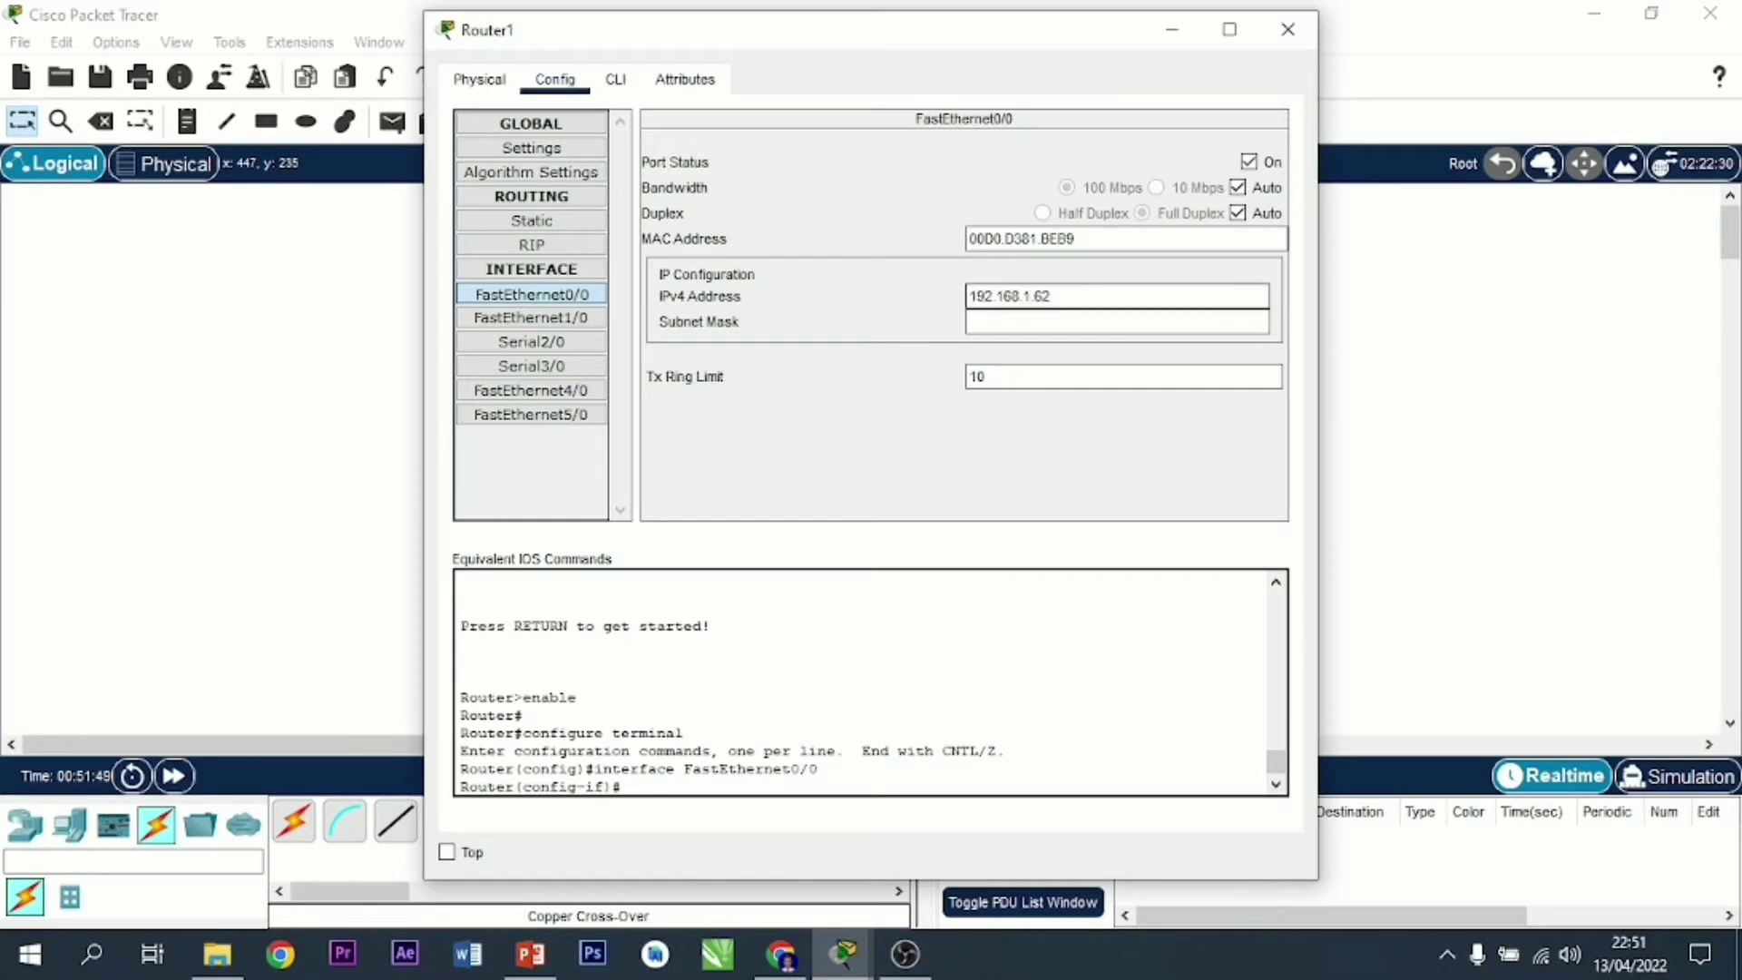
left_click(1050, 321)
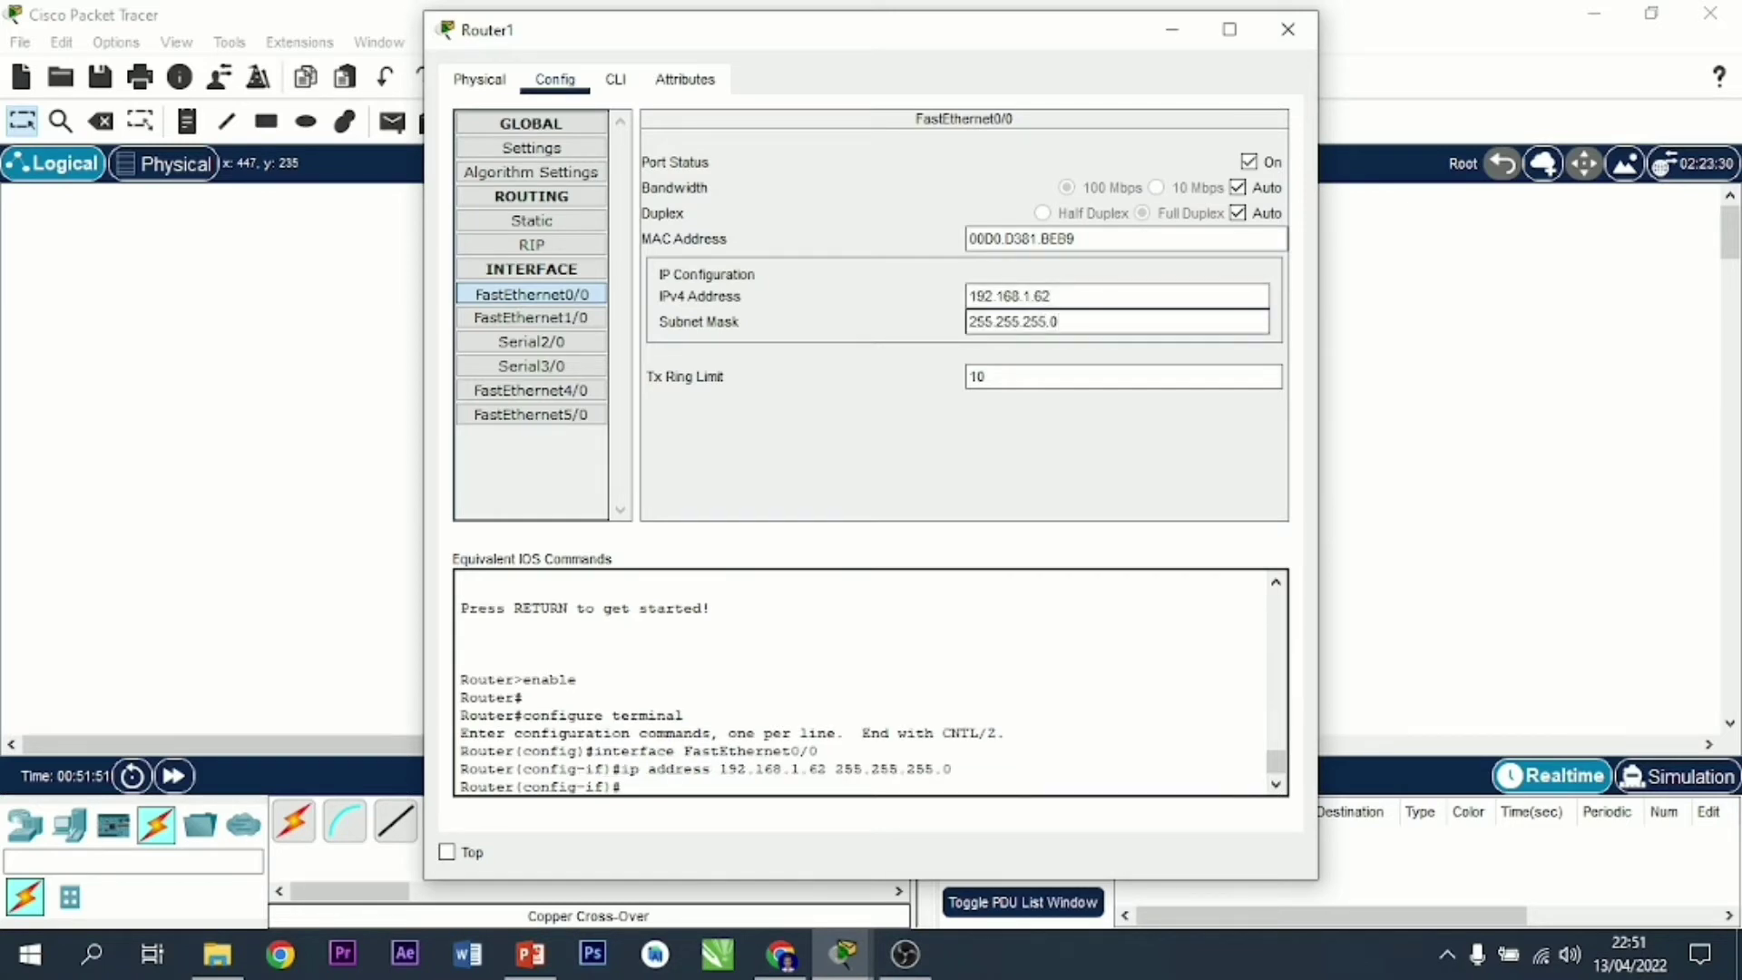
key("BackSpace")
type("192")
Step: Configure Router1's FastEthernet1/0 interface with IPv4 address 192.168.1.126 and subnet mask 255.255.255.192
left_click_drag(726, 30, 993, 33)
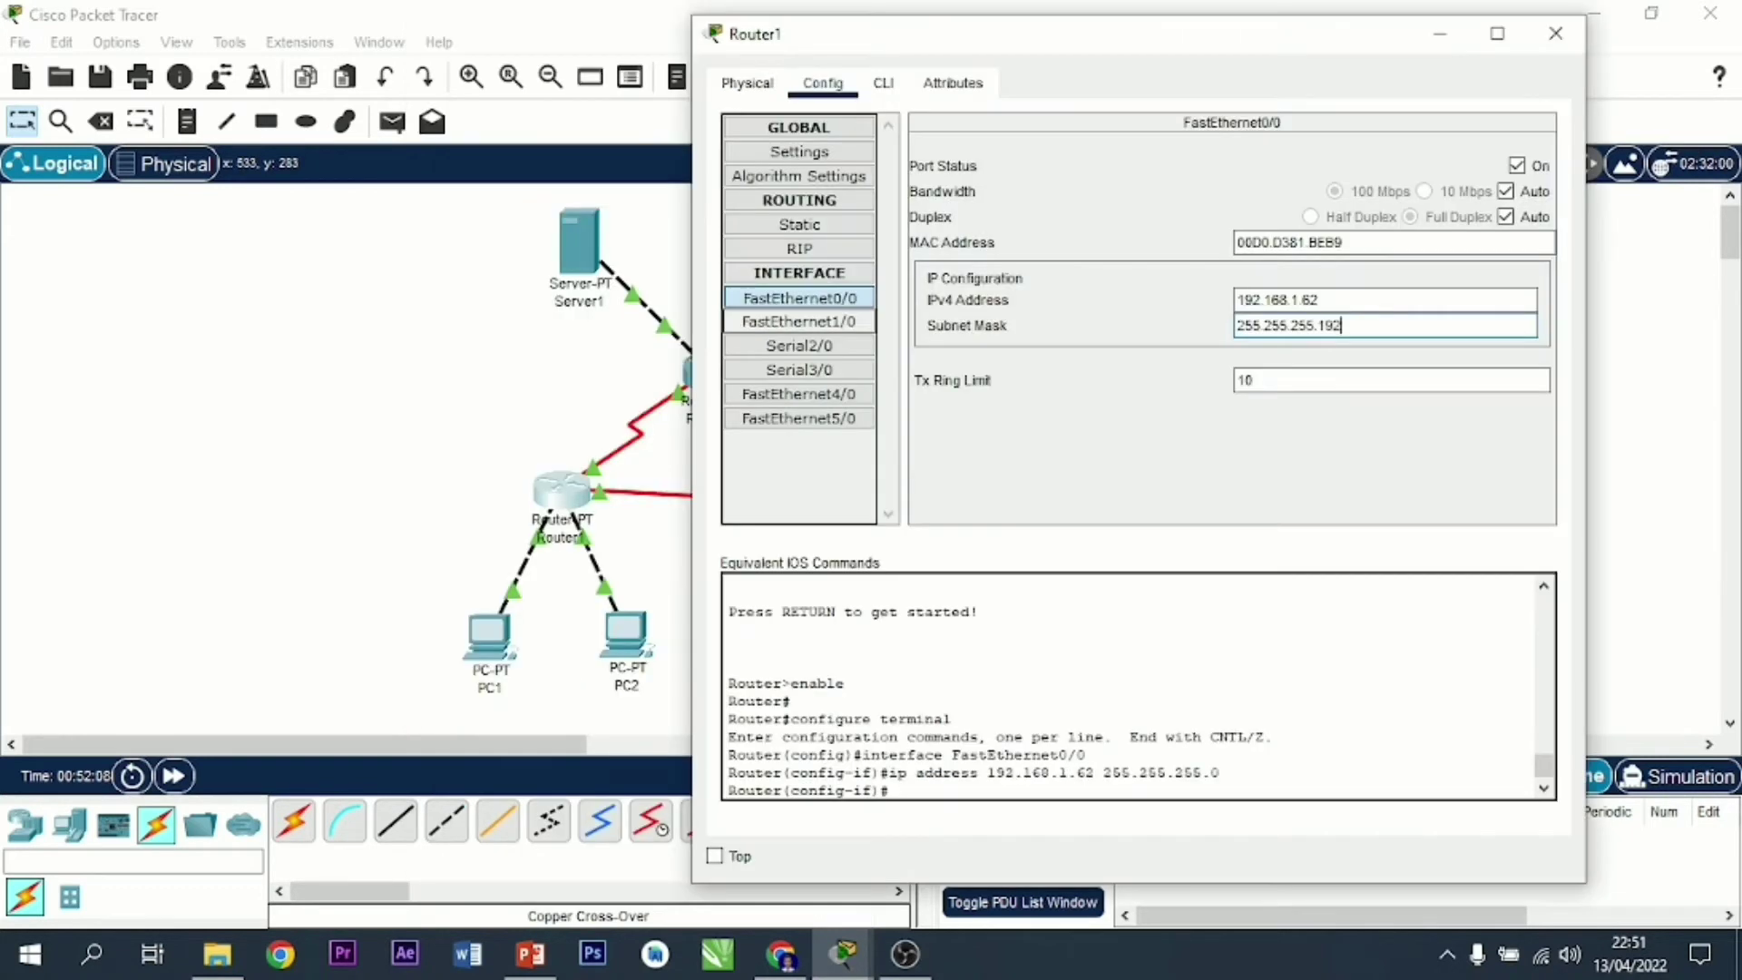
left_click(799, 322)
type("192.168.1.")
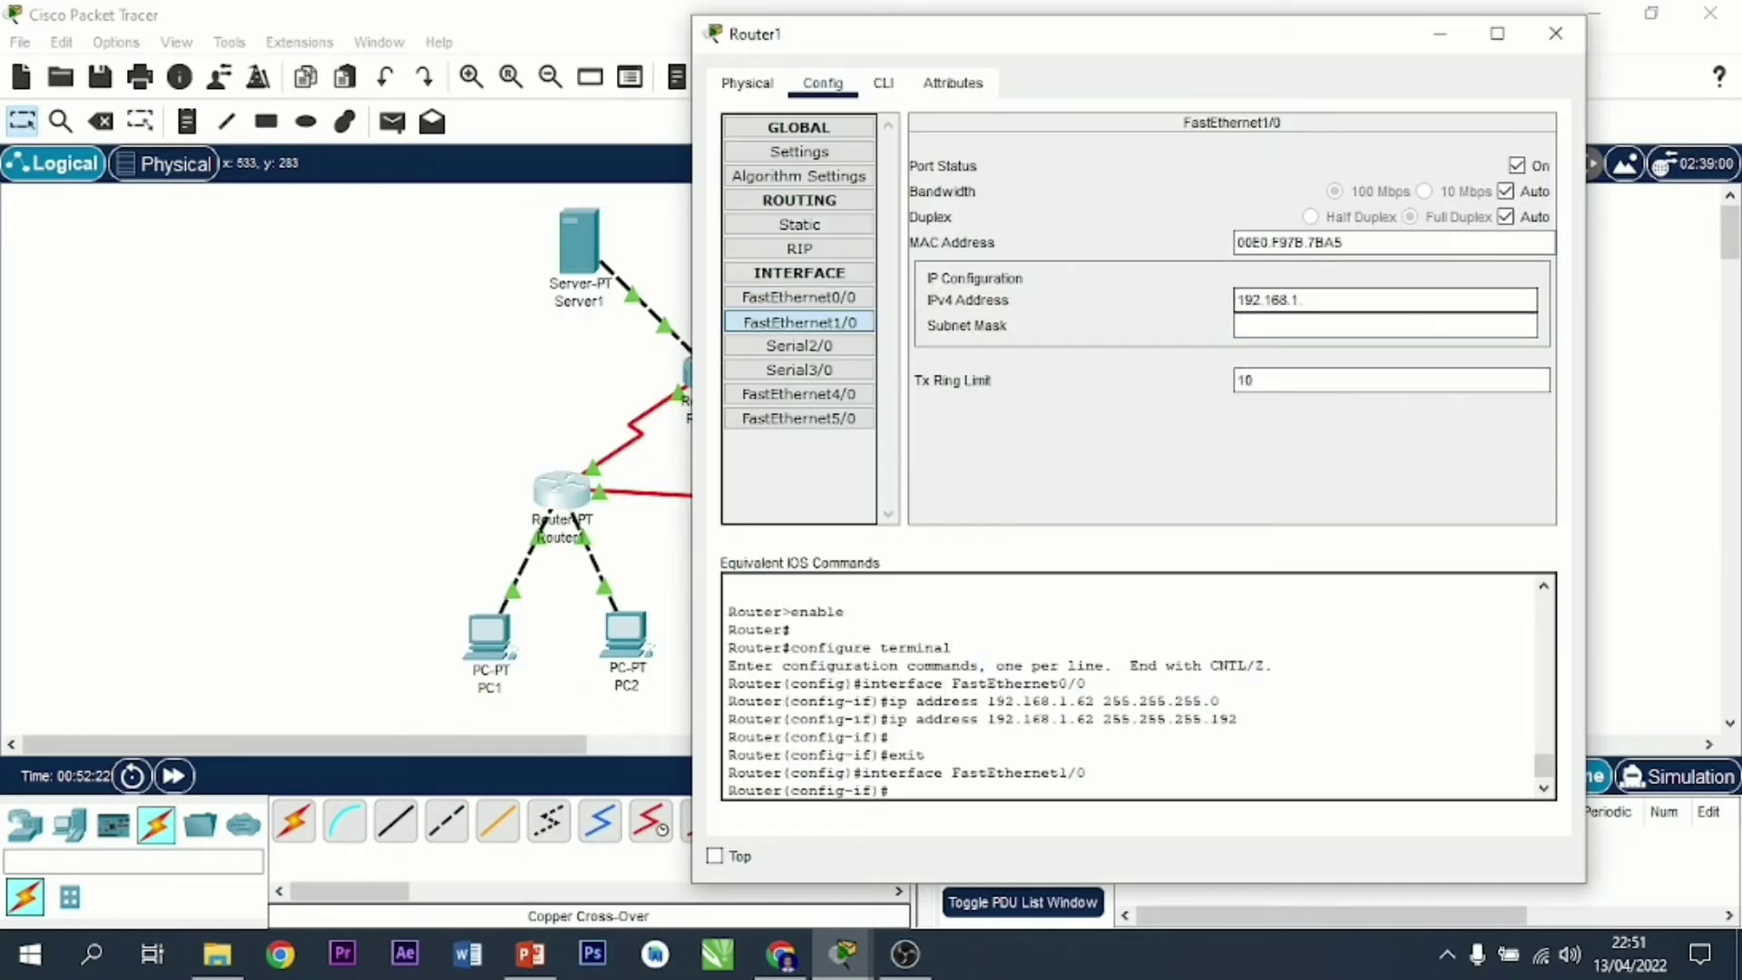
type("126")
key("Tab")
type("255.255.255.192")
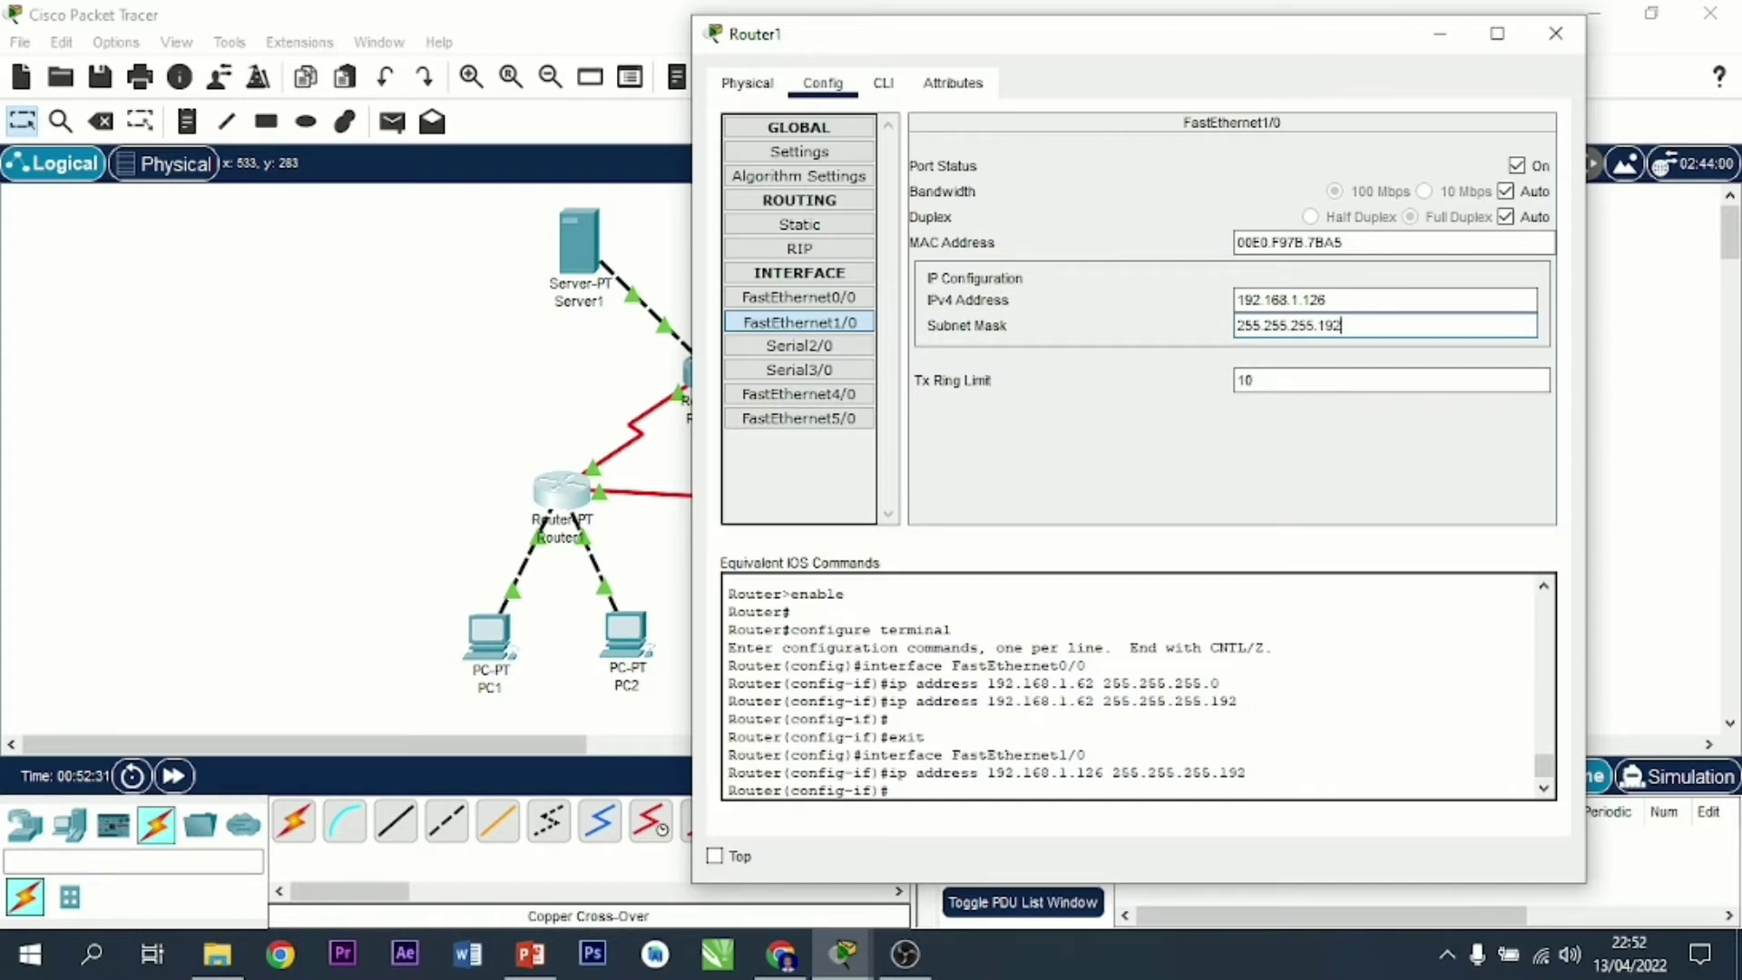
Step: Configure Router1's Serial2/0 interface with IPv4 address 12.12.12.1 and subnet mask 255.255.255.0
left_click(799, 347)
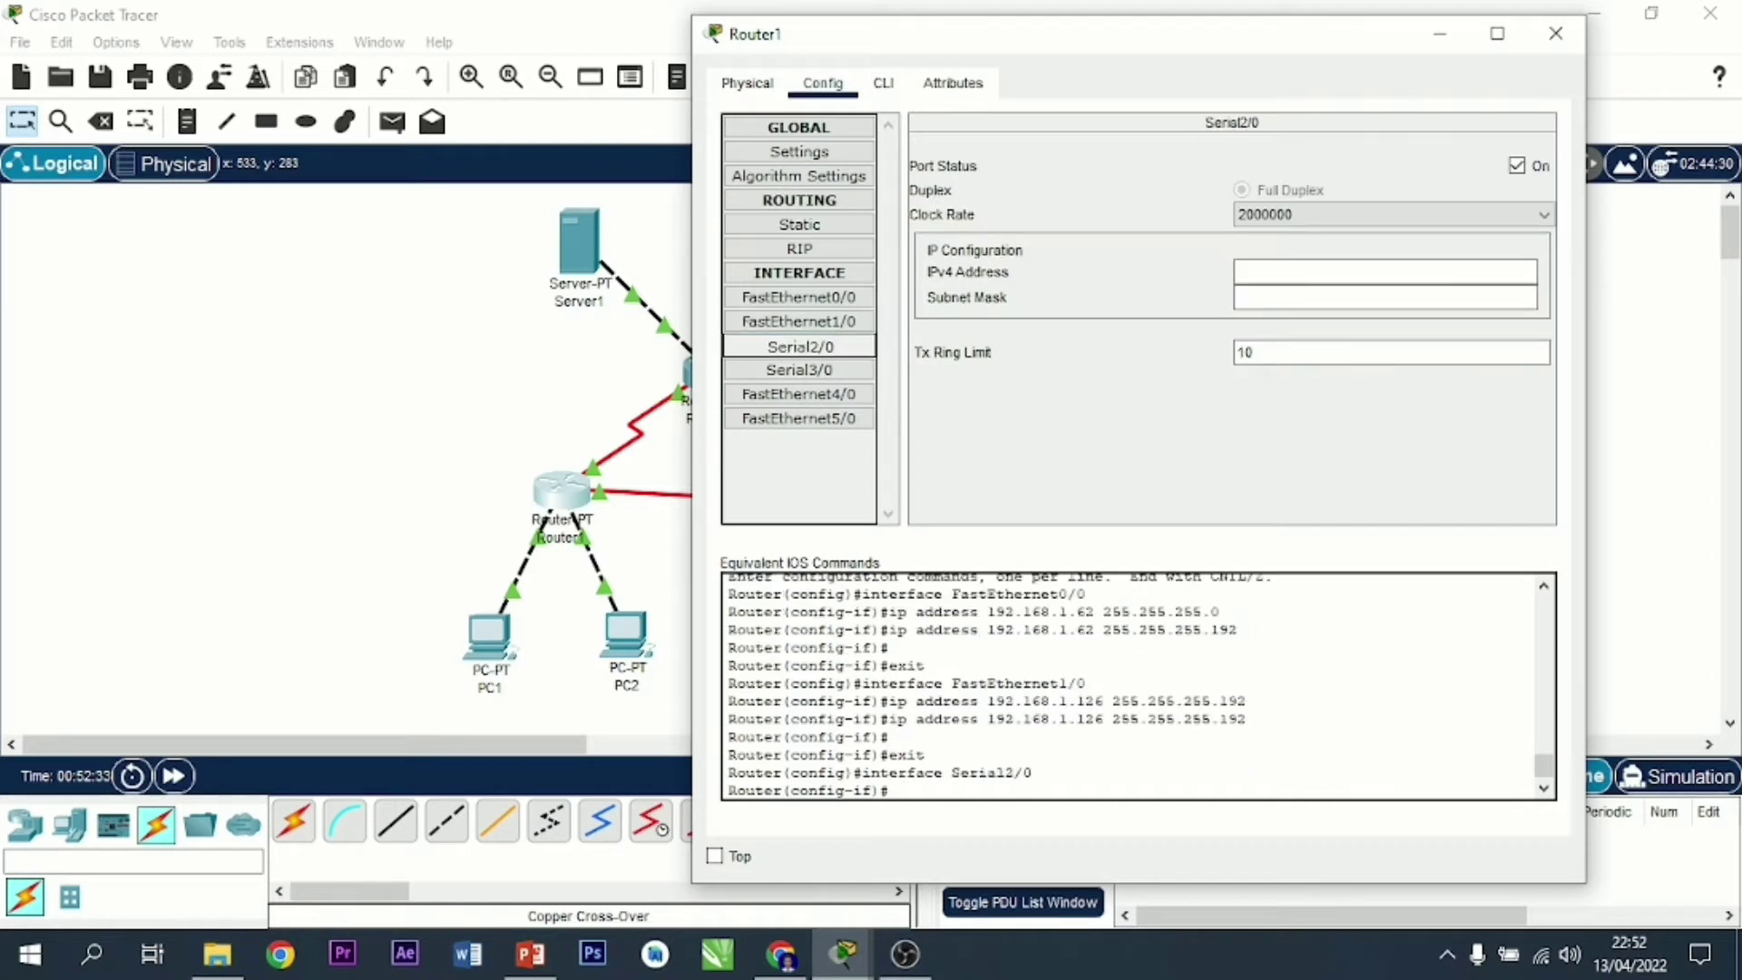
type("12.12.12.1")
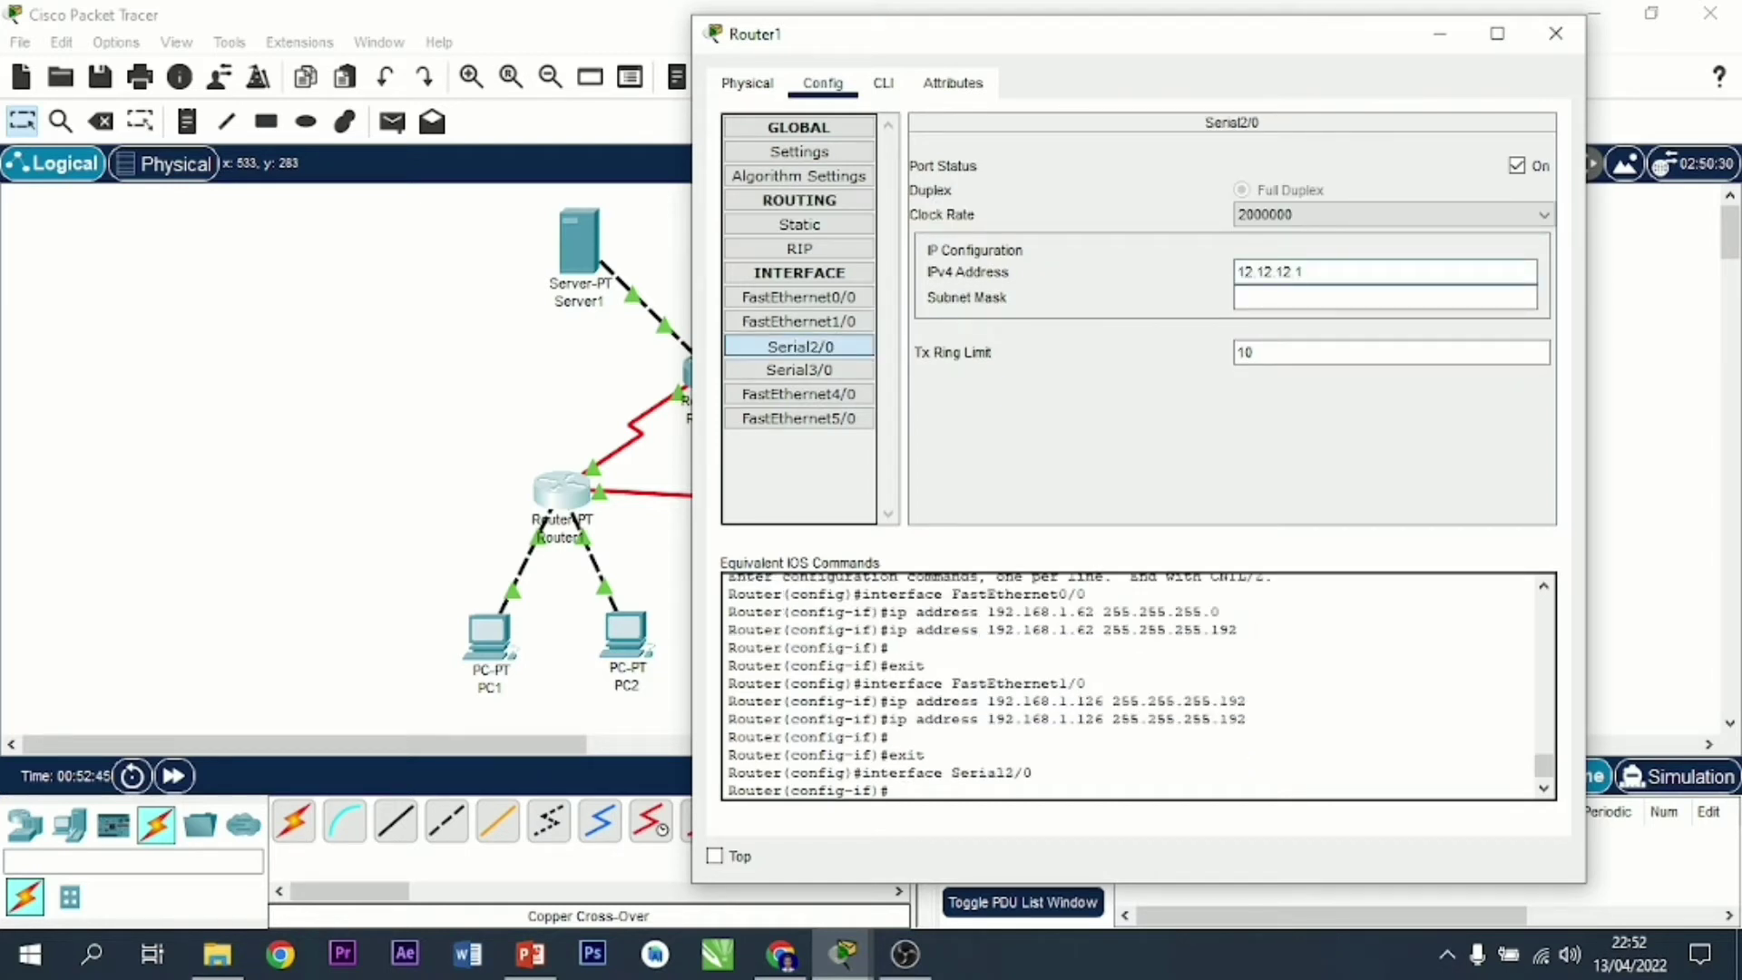
key("Tab")
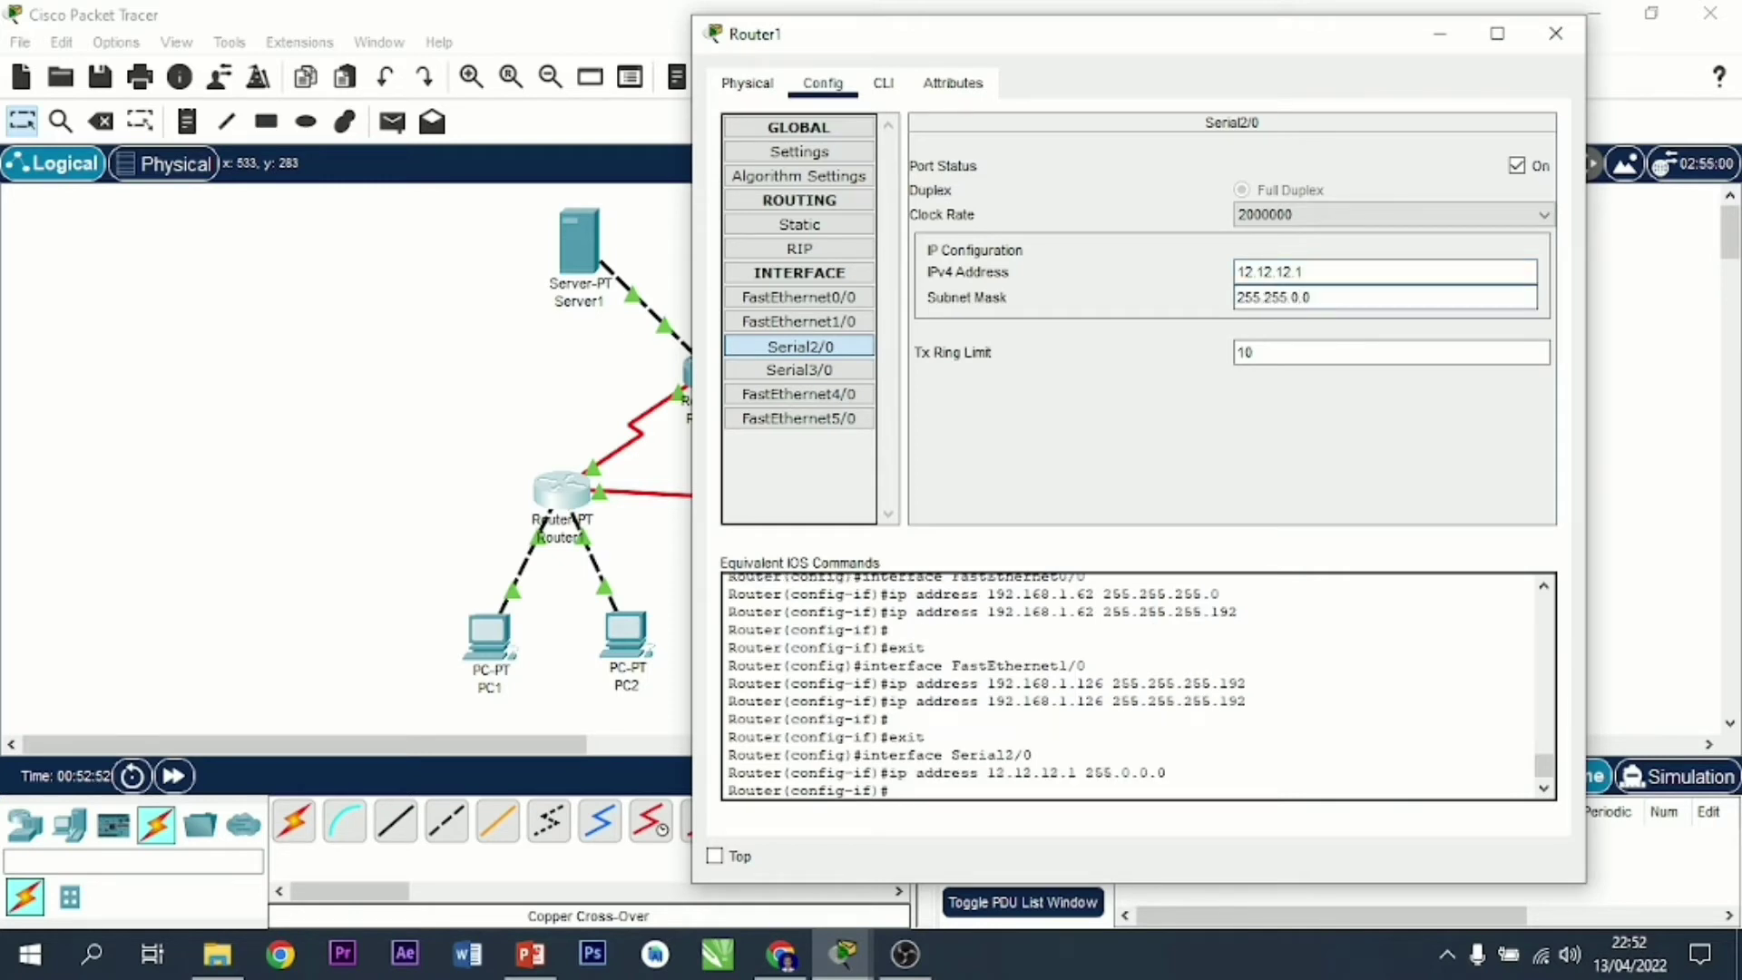
key("BackSpace")
type("255.255.")
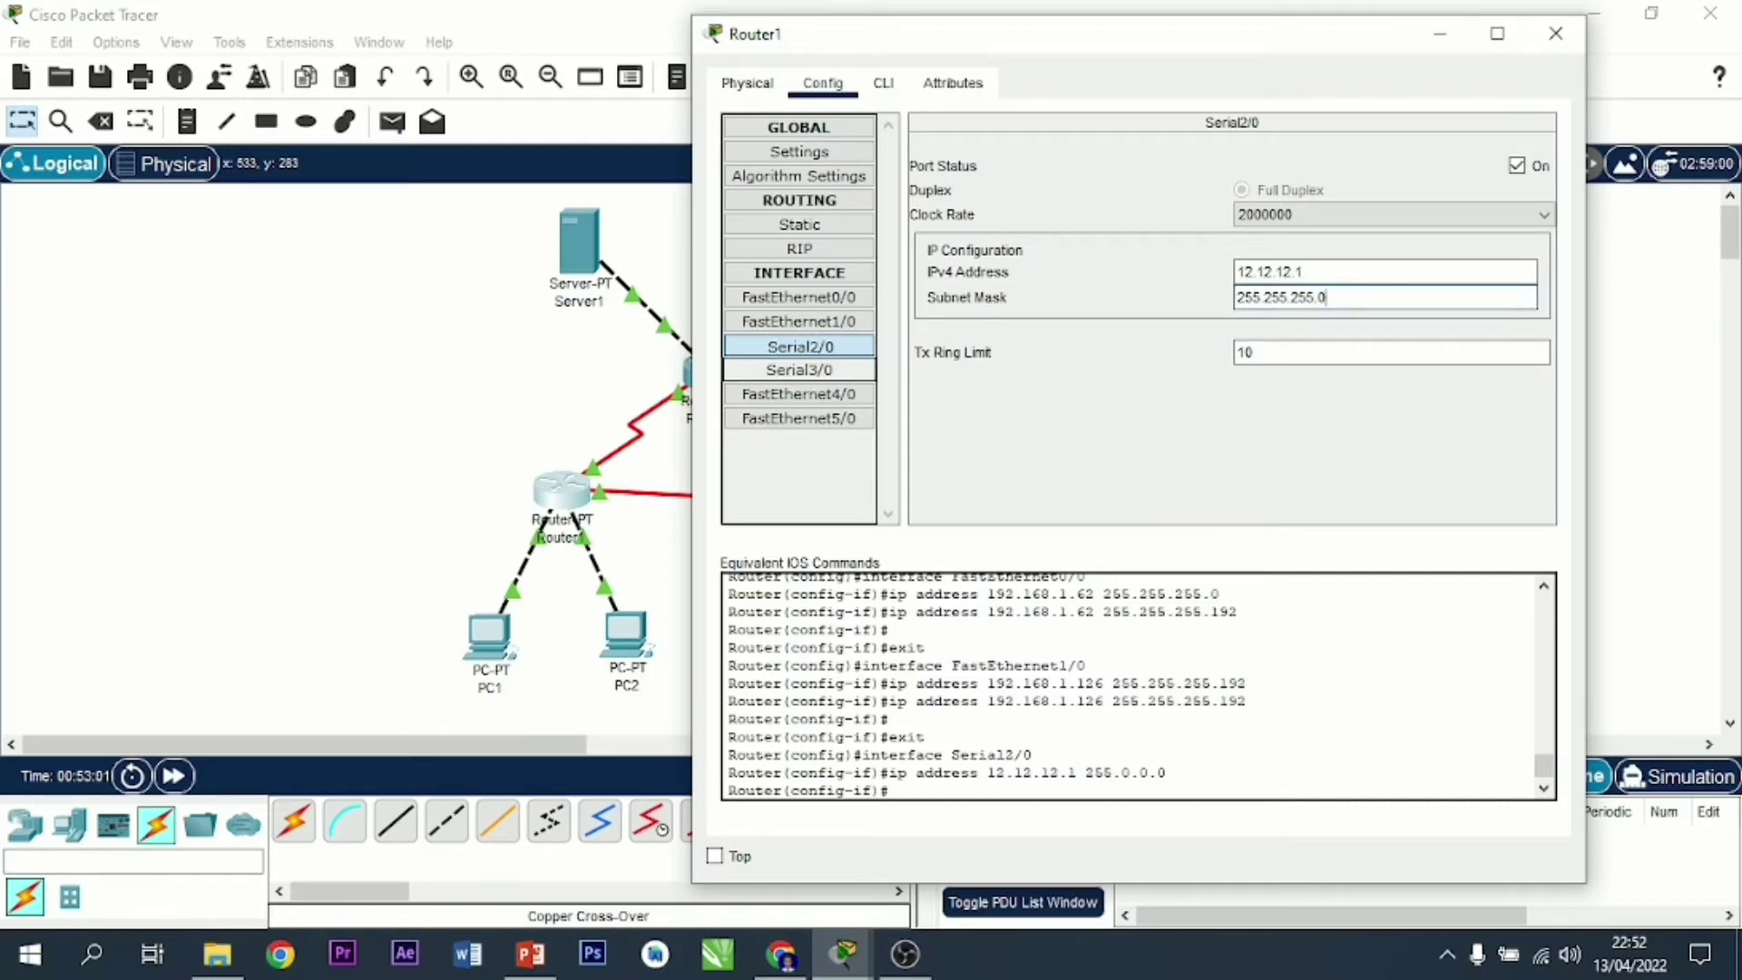
Step: Configure Router1's Serial3/0 interface with IPv4 address 13.13.13.1 and subnet mask 255.255.255.0
left_click(799, 370)
left_click(1385, 272)
type("13.13.13.1")
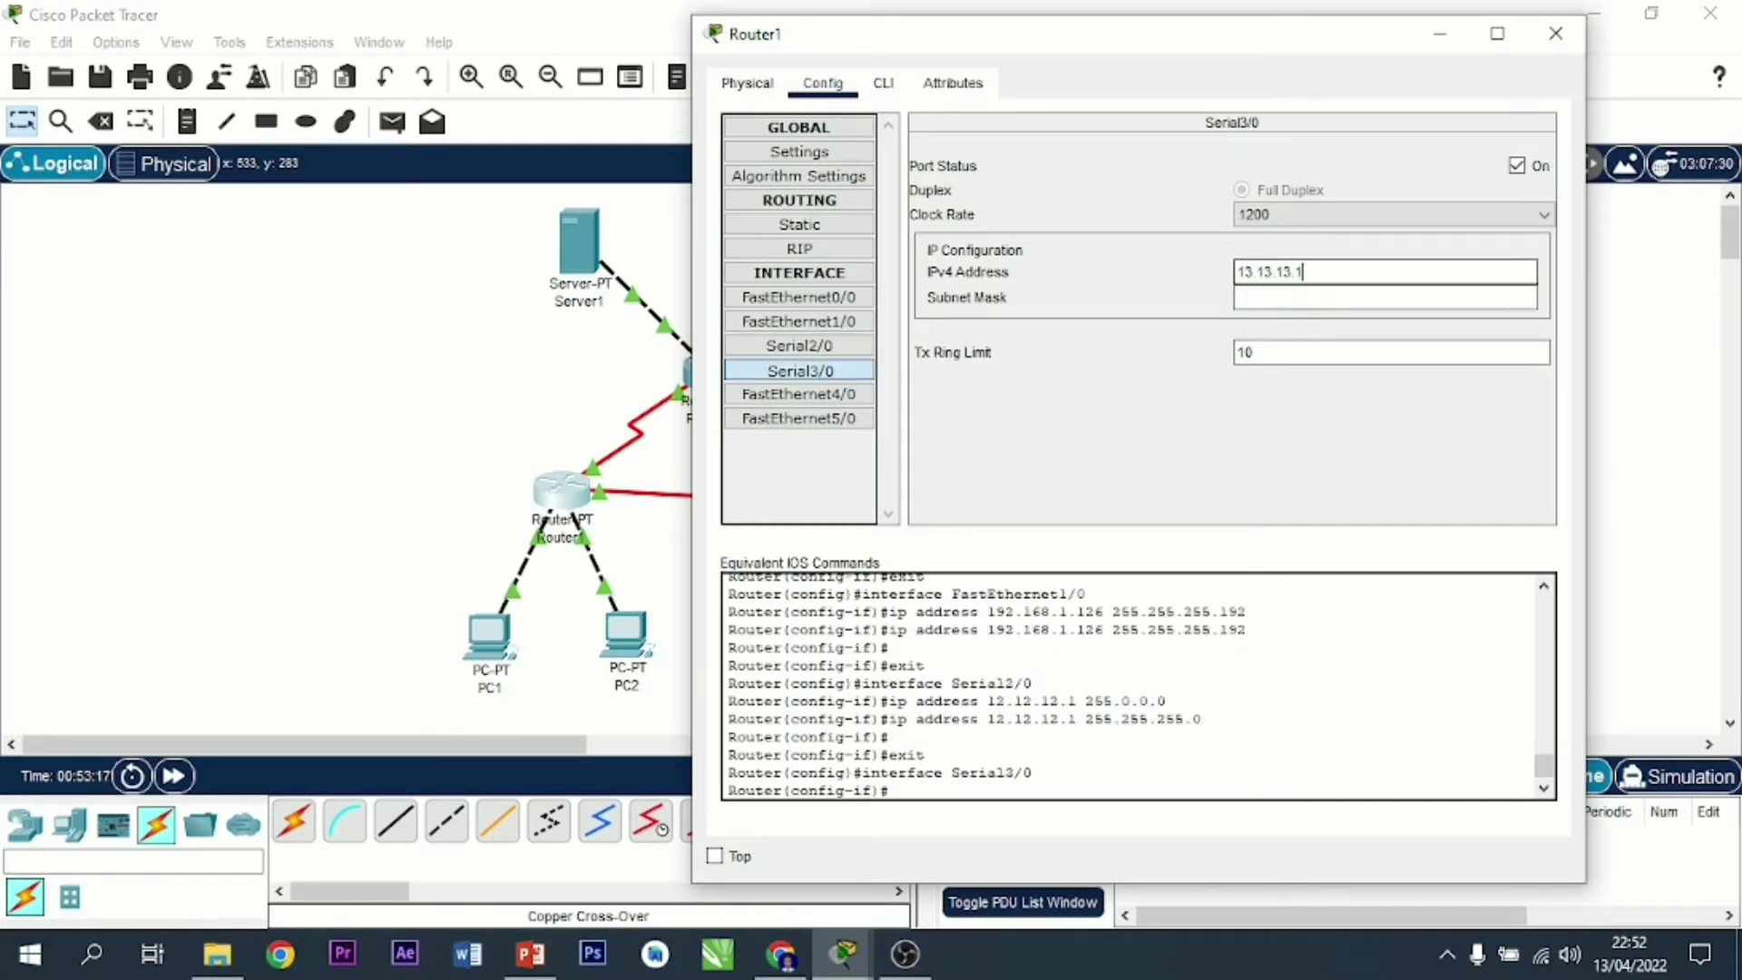
left_click(1384, 298)
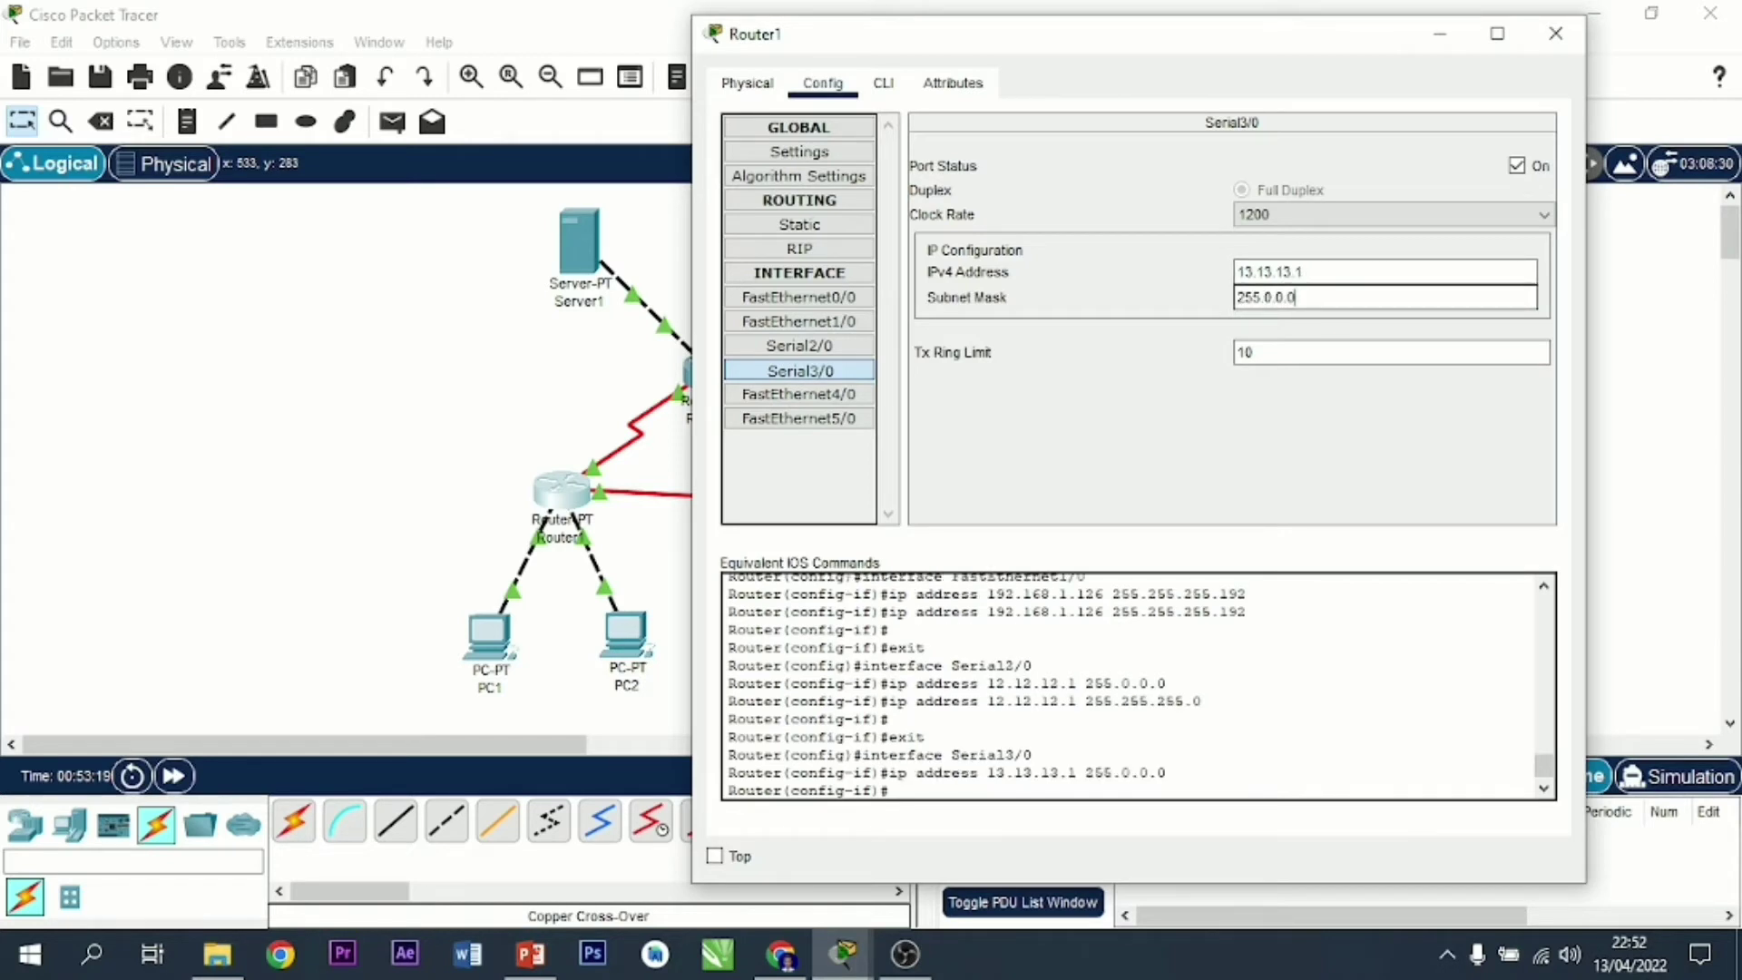
left_click(1271, 297)
key("BackSpace")
type("255.")
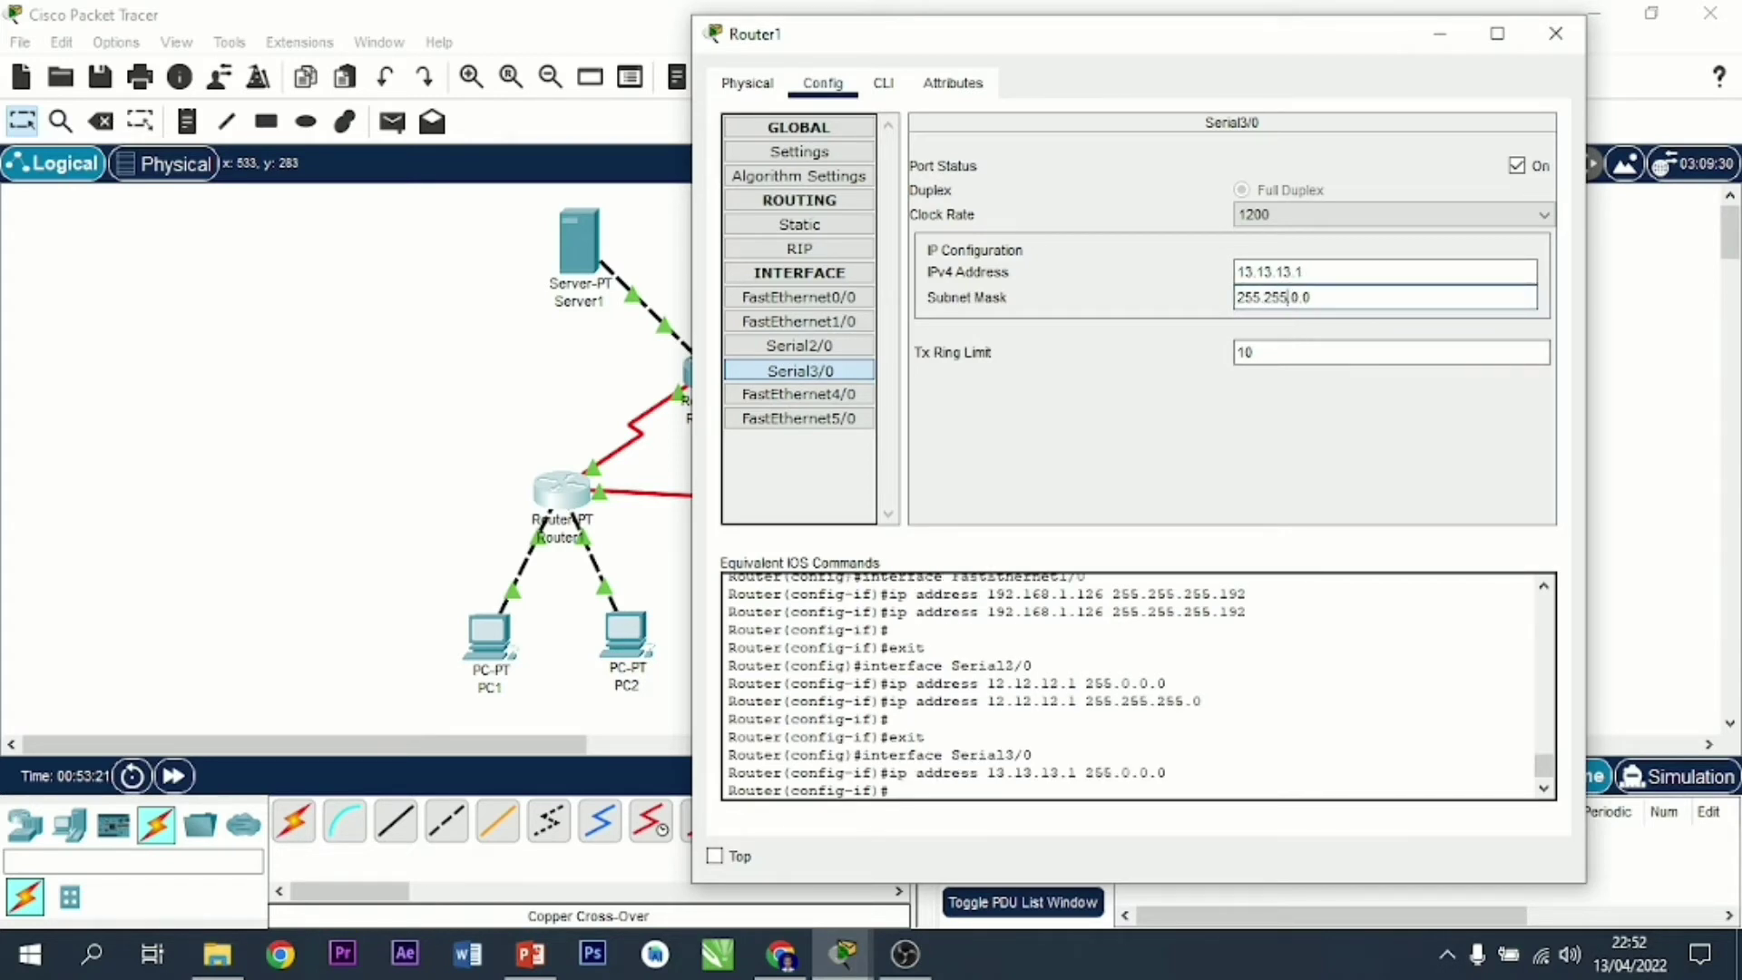
left_click(1299, 298)
key("BackSpace")
type("255")
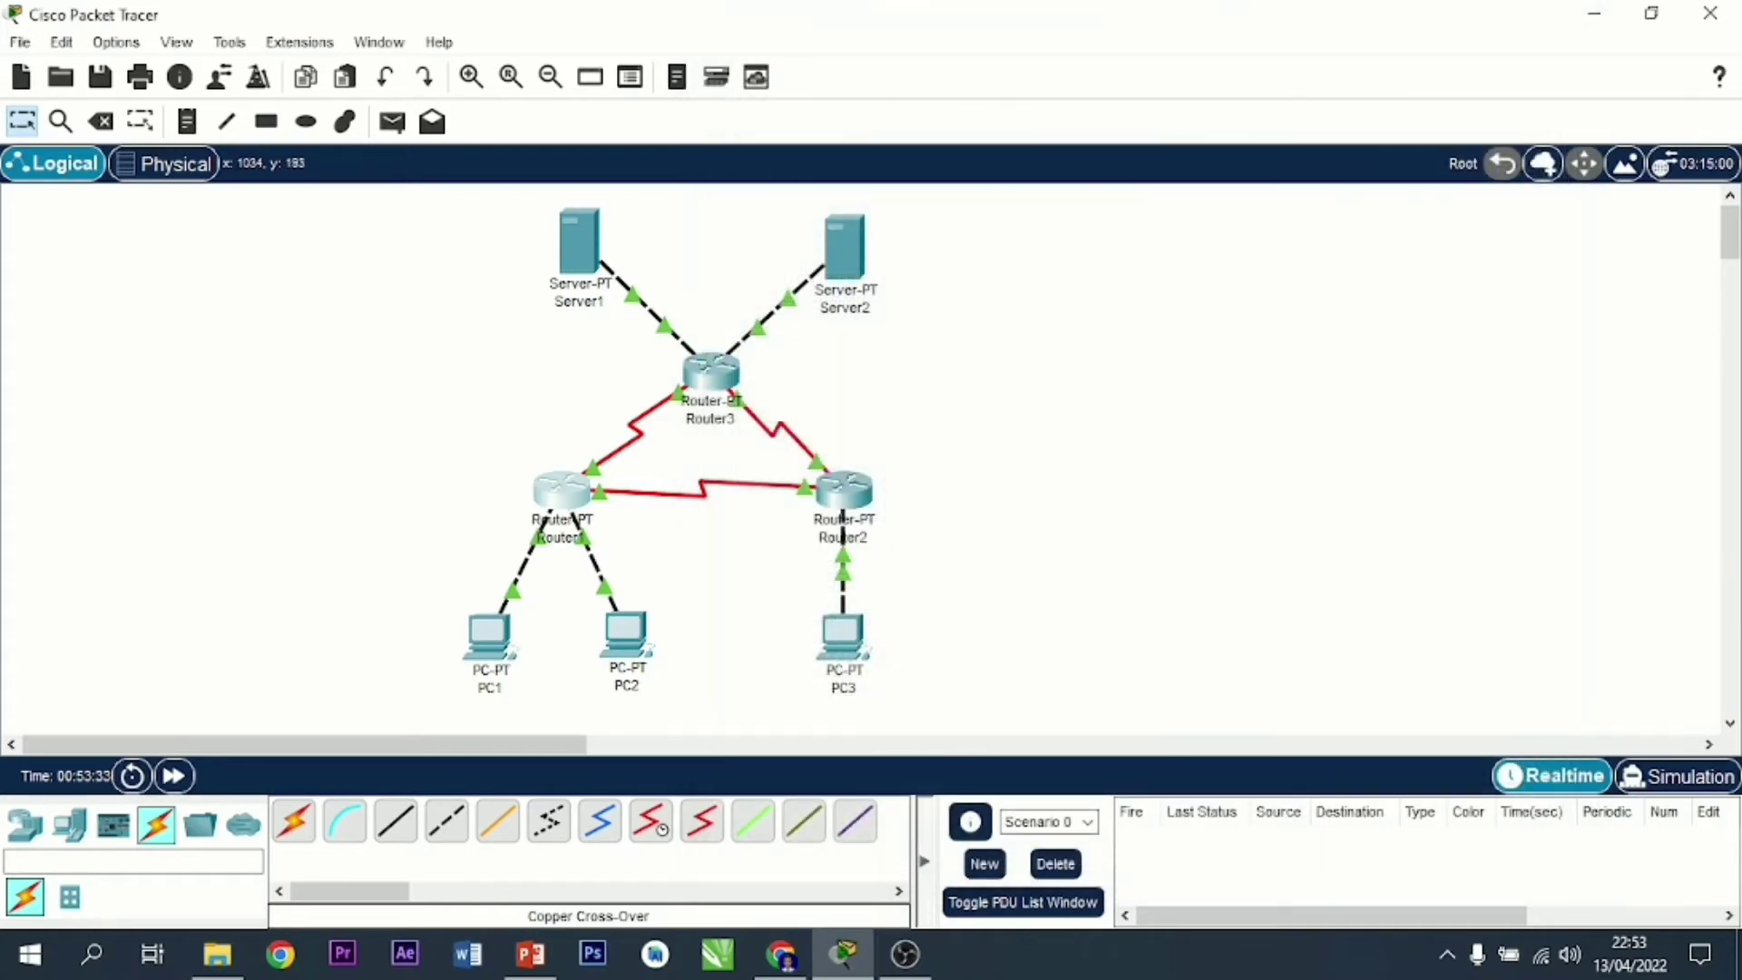
Step: Configure Router2's FastEthernet0/0 interface with IPv4 address 192.168.1.254 and subnet mask 255.255.255.128
left_click(844, 489)
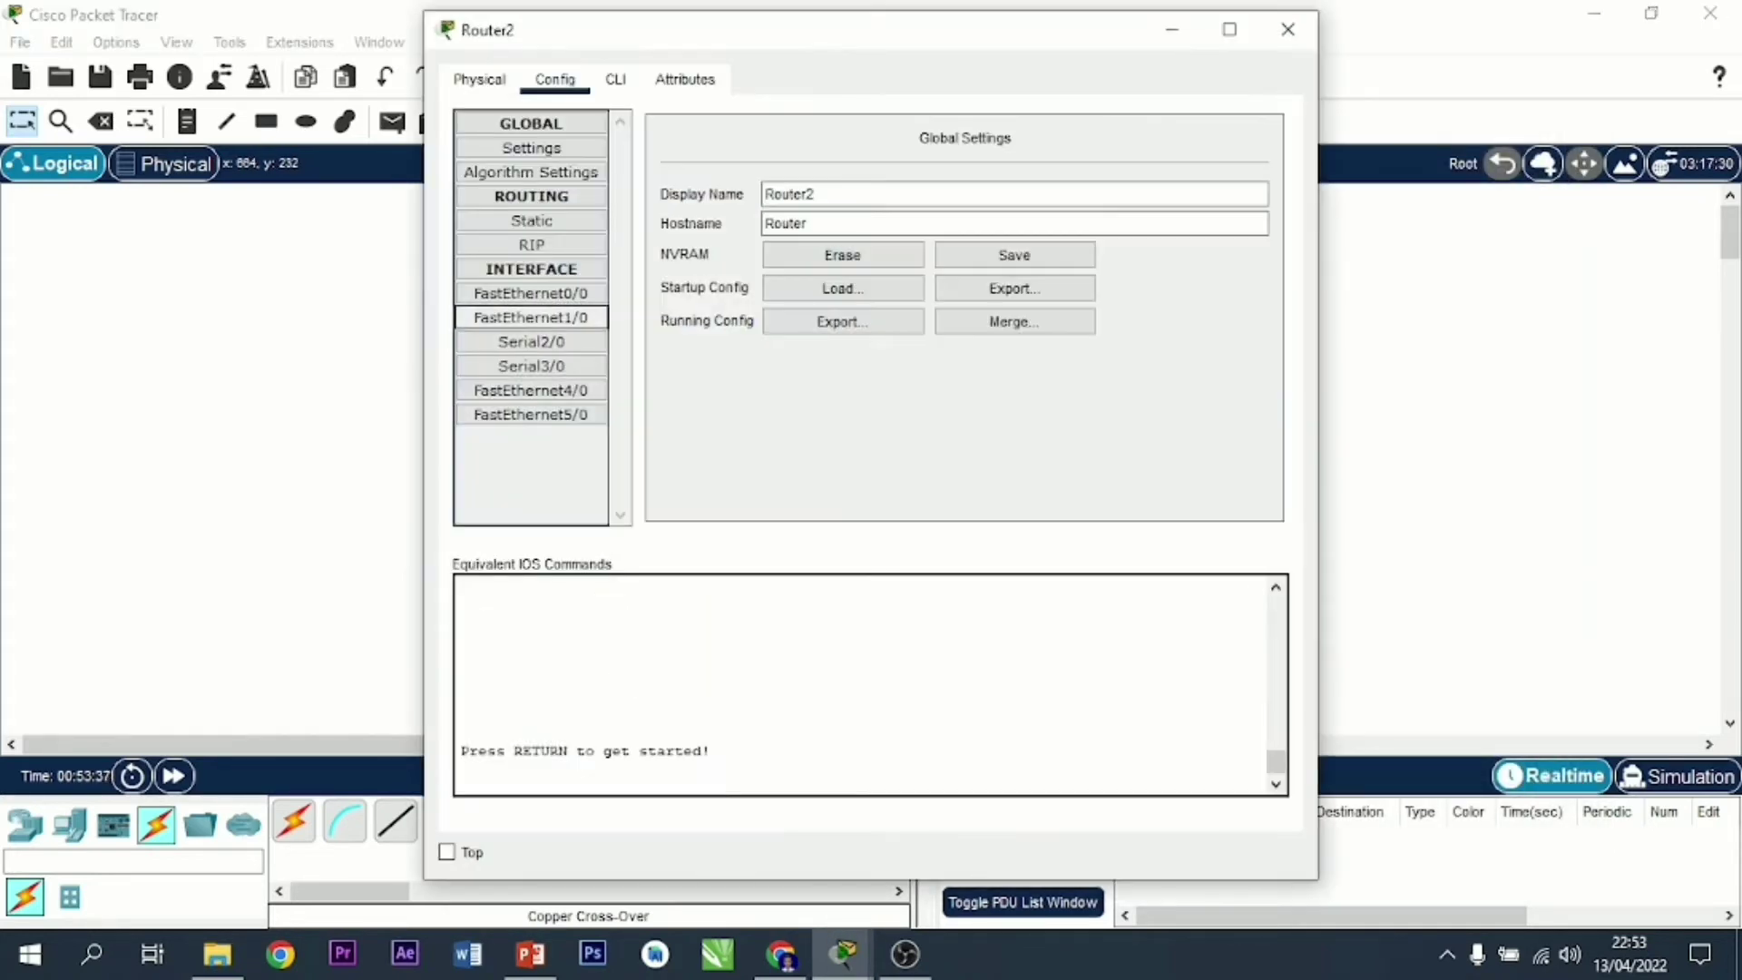
left_click(531, 293)
type("192.168.1")
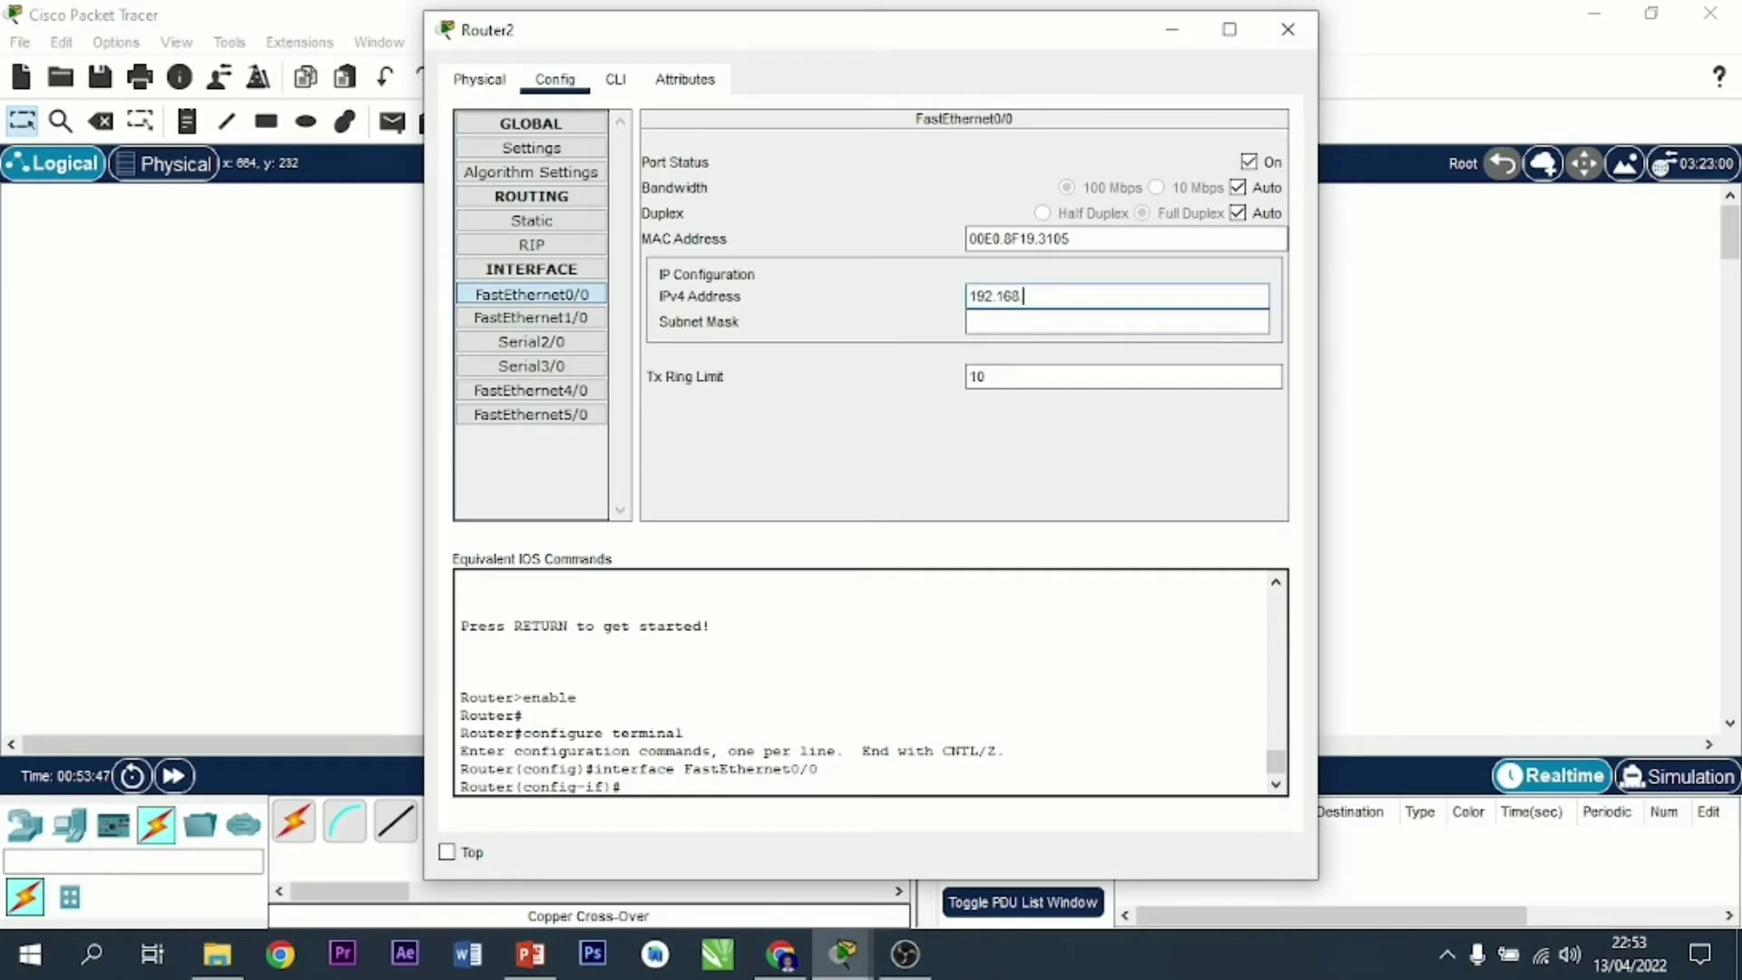
type(".254")
key("Tab")
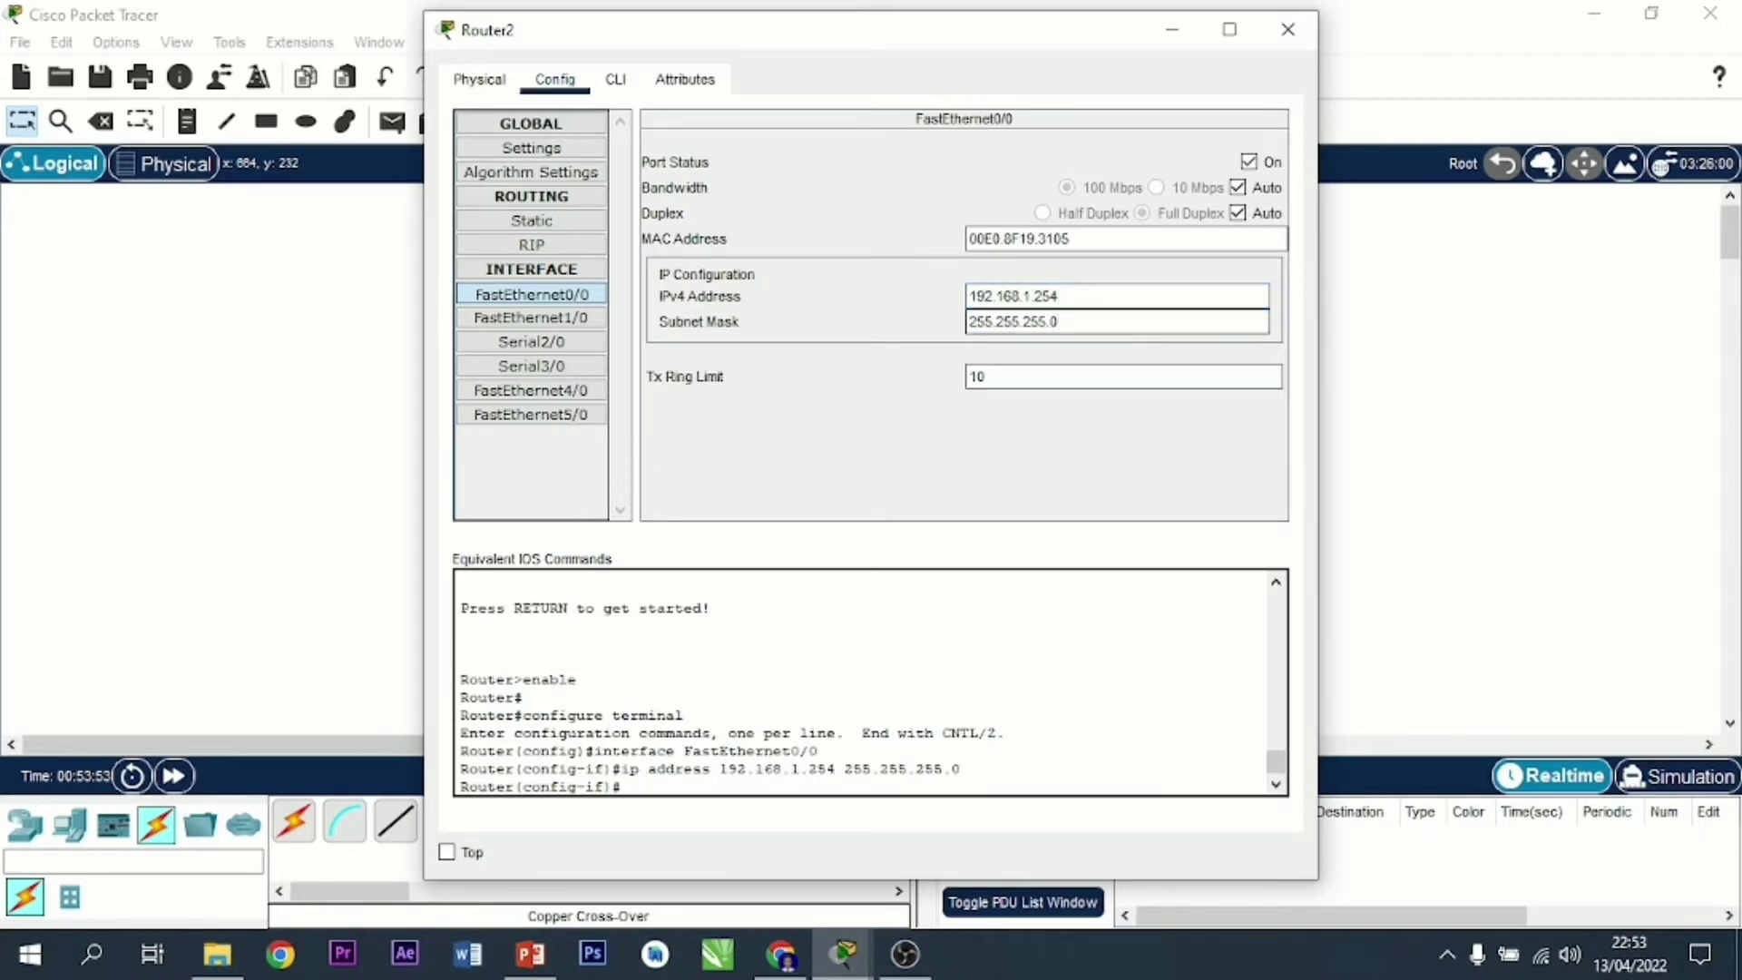
key("BackSpace")
type("128")
left_click(531, 316)
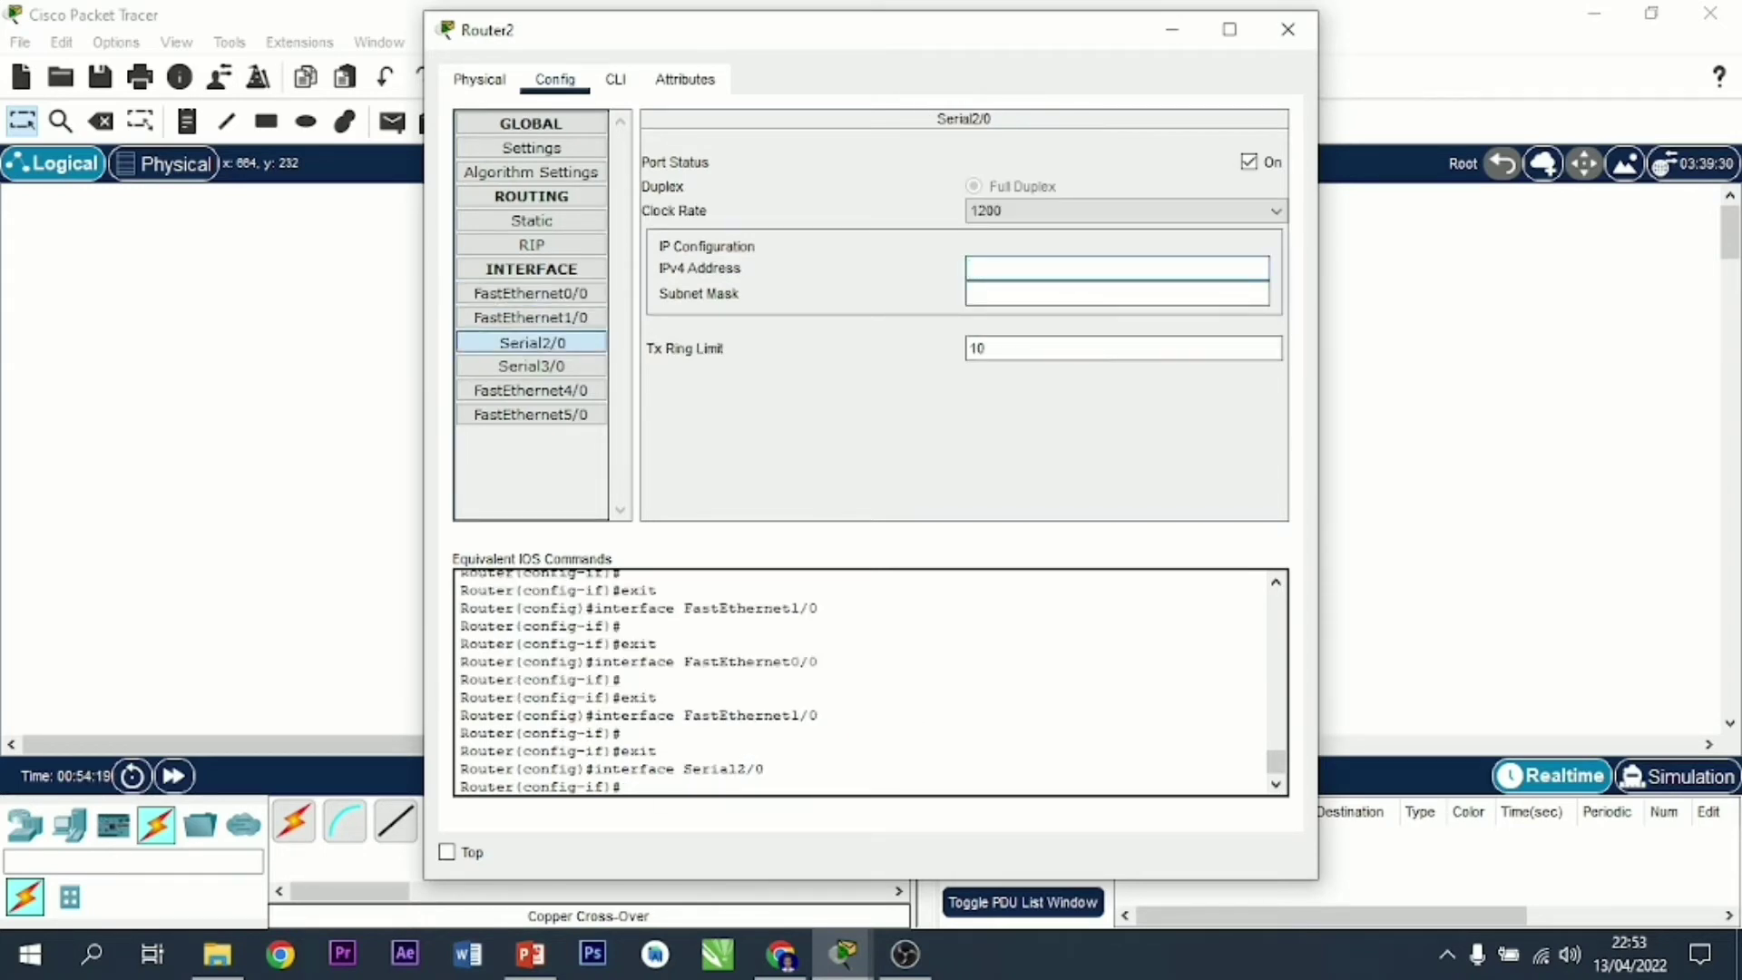
Step: Configure Router2's Serial2/0 interface with IPv4 address 12.12.12.2 and subnet mask 255.255.255.0
type("12.12.12.2")
key("Tab")
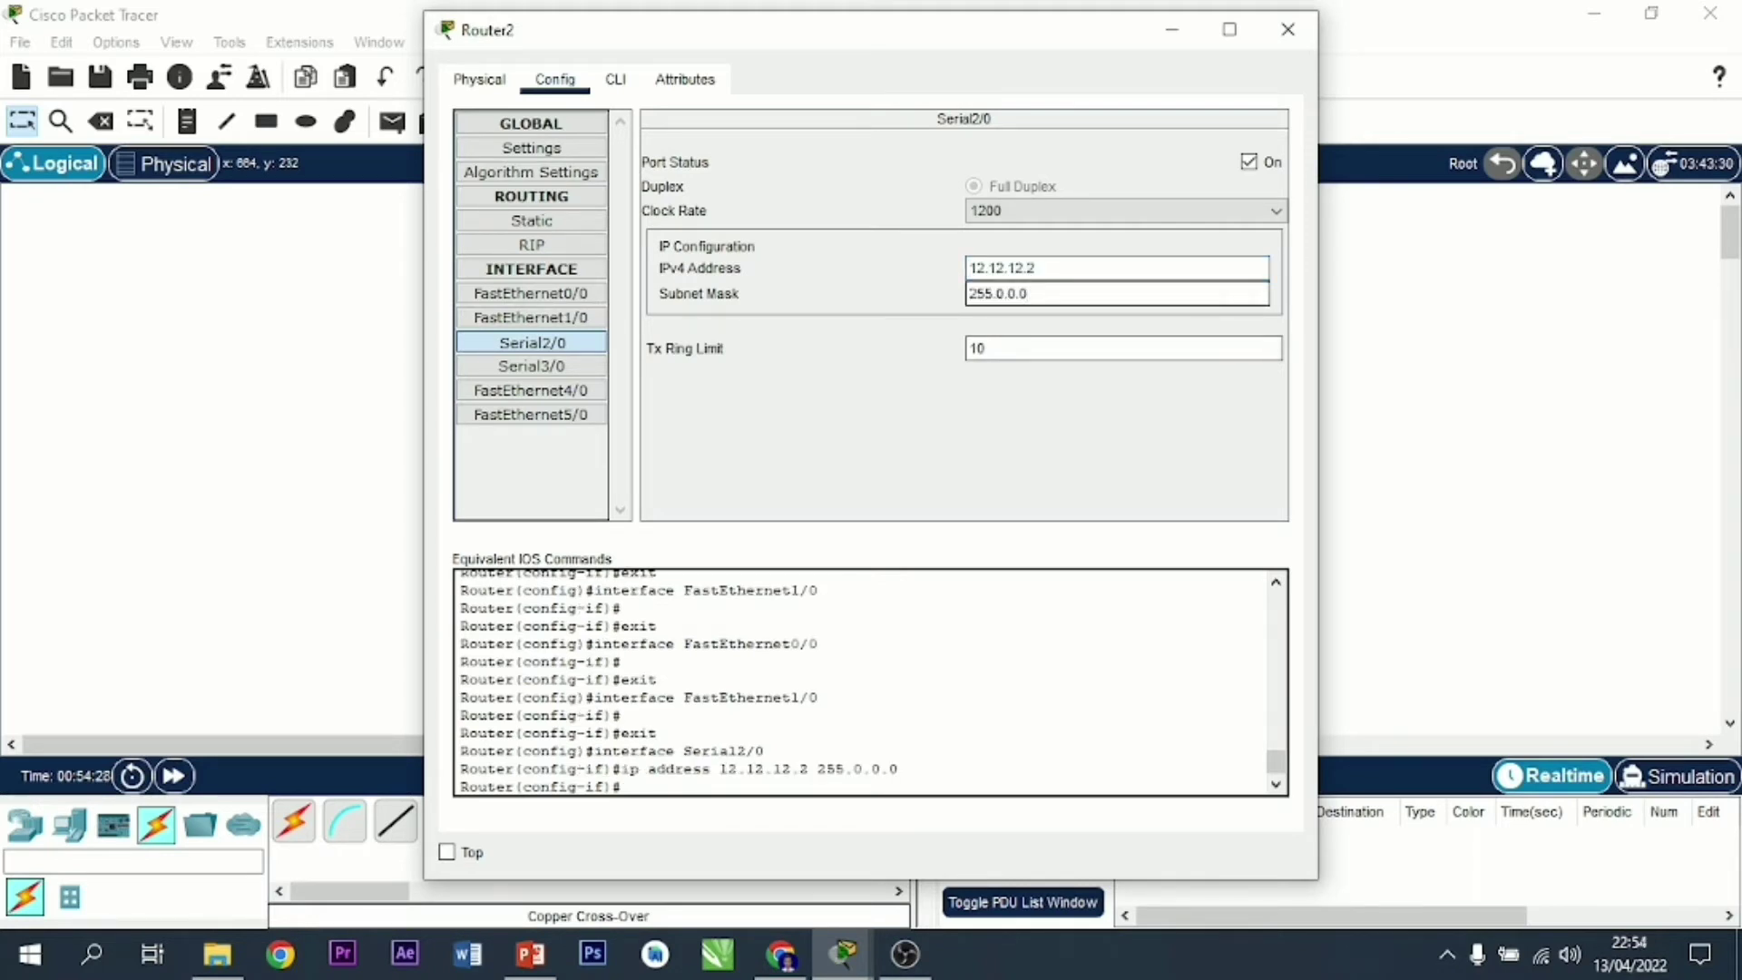
left_click(1004, 293)
key("BackSpace")
type("255.")
left_click(1030, 294)
key("BackSpace")
type("255.")
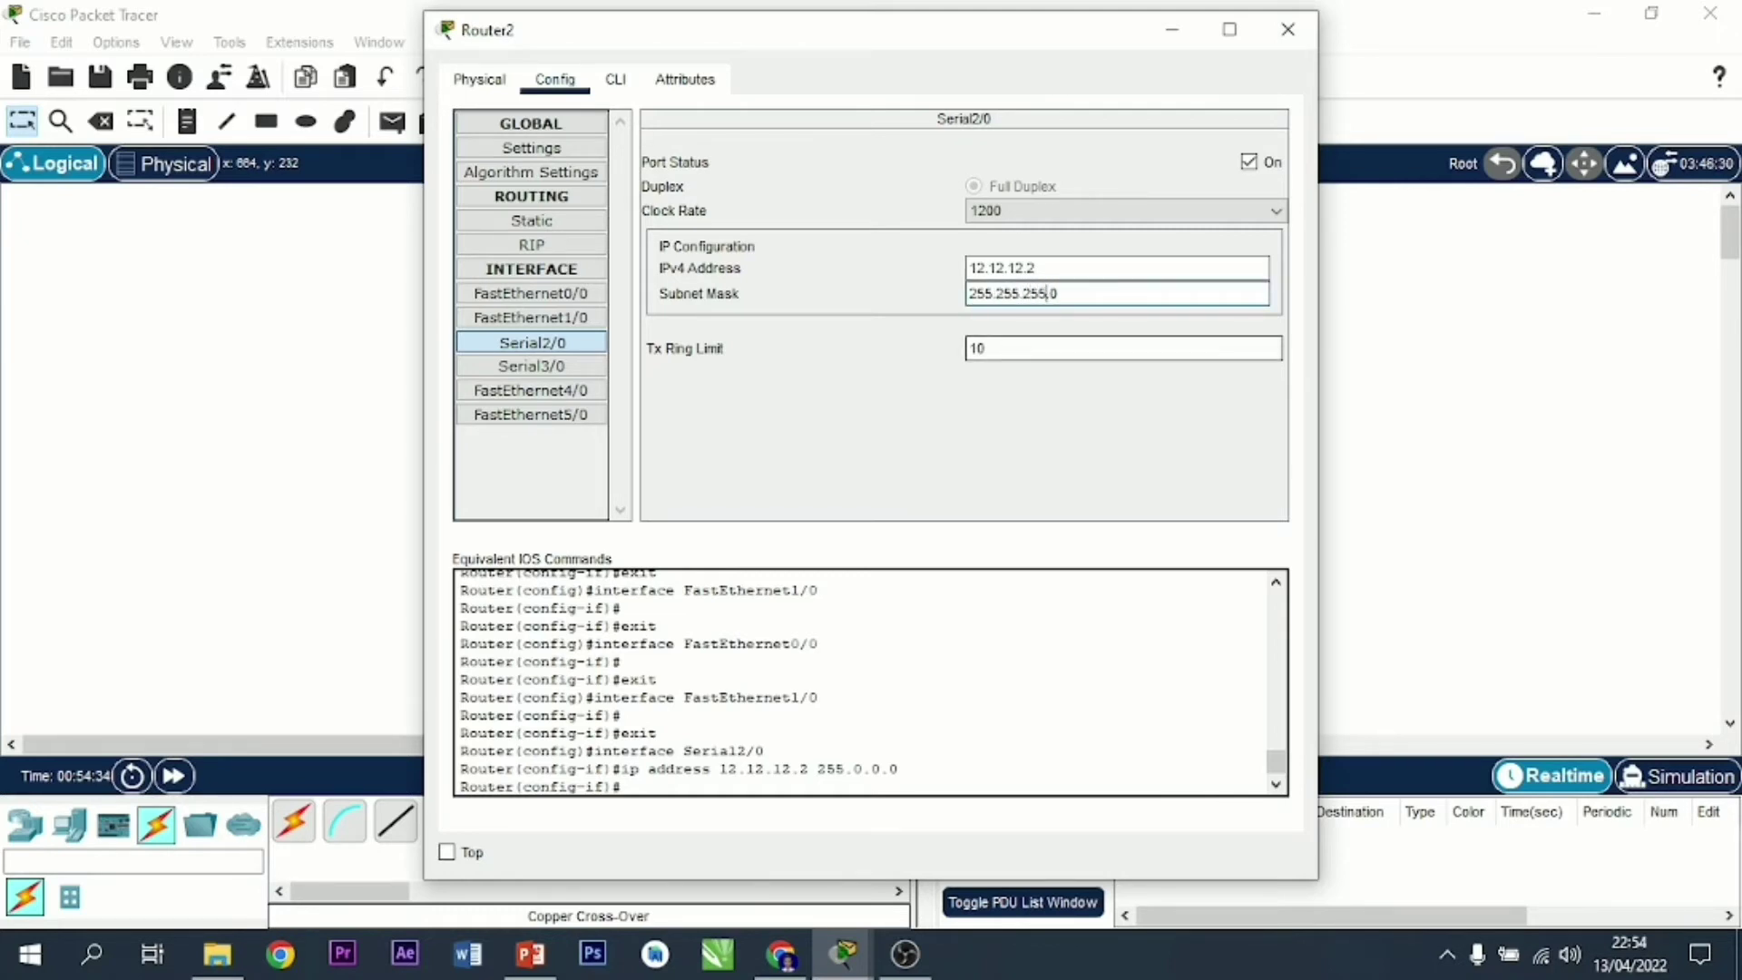
Step: Configure Router2's Serial3/0 interface with IPv4 address 23.23.23.2 and subnet mask 255.255.255.0
left_click(531, 366)
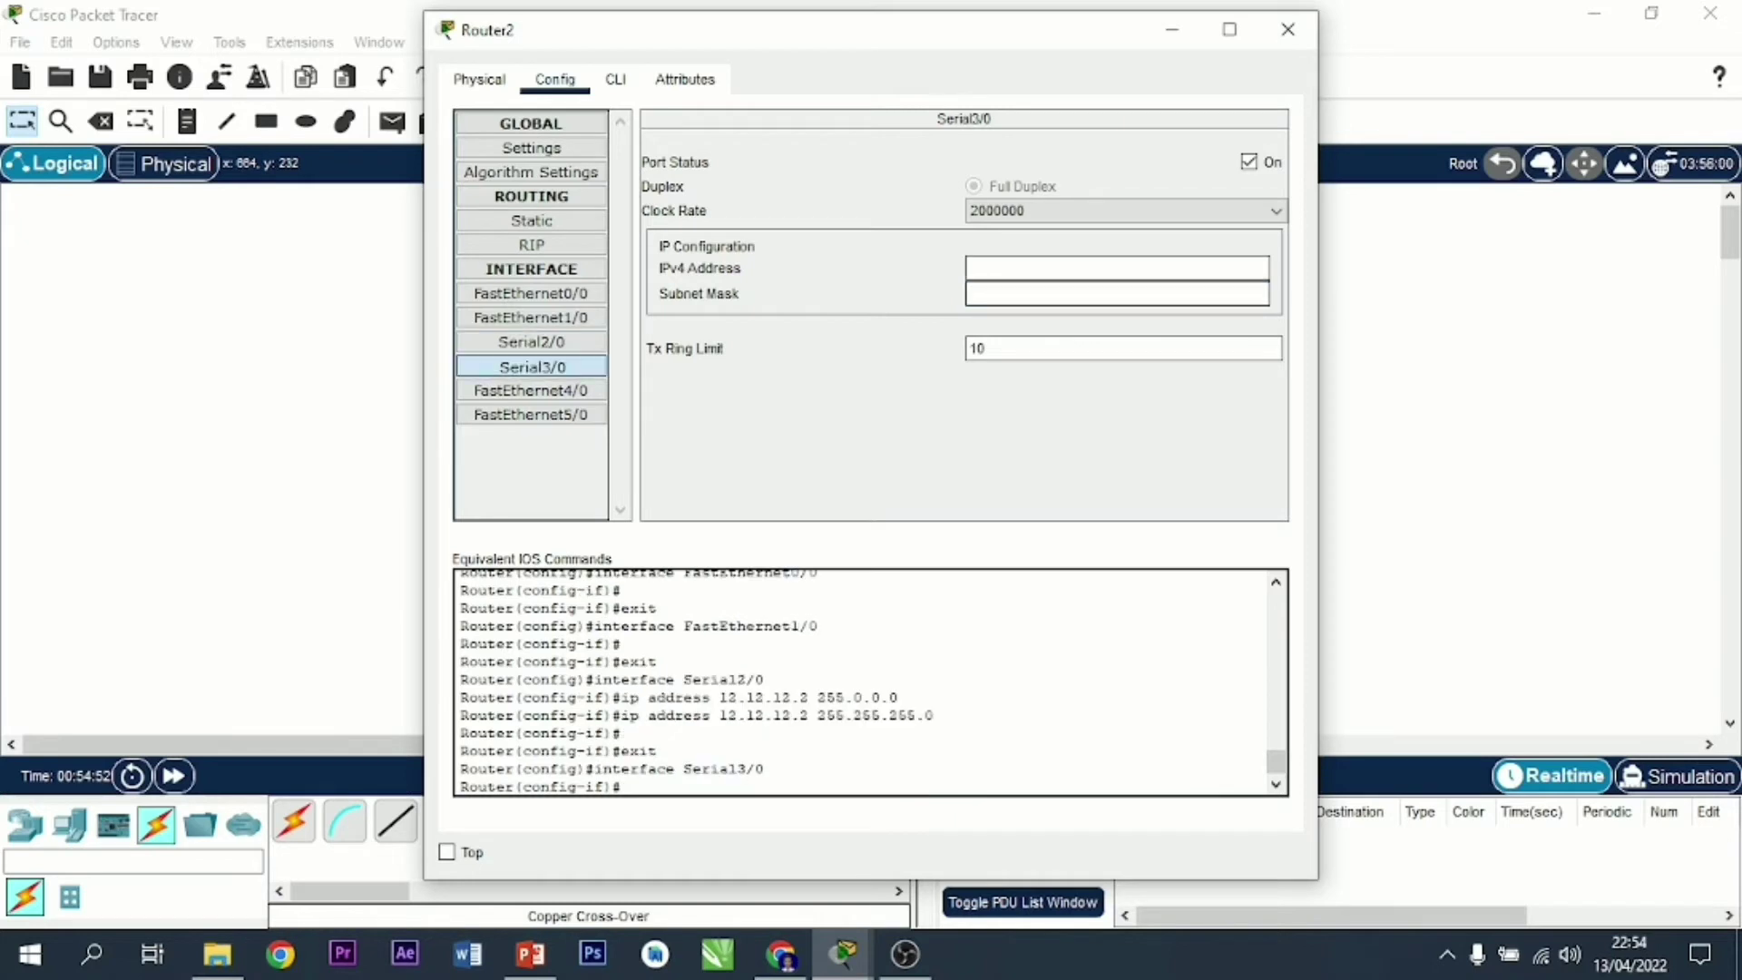
left_click(1023, 268)
type("23.23.23.2")
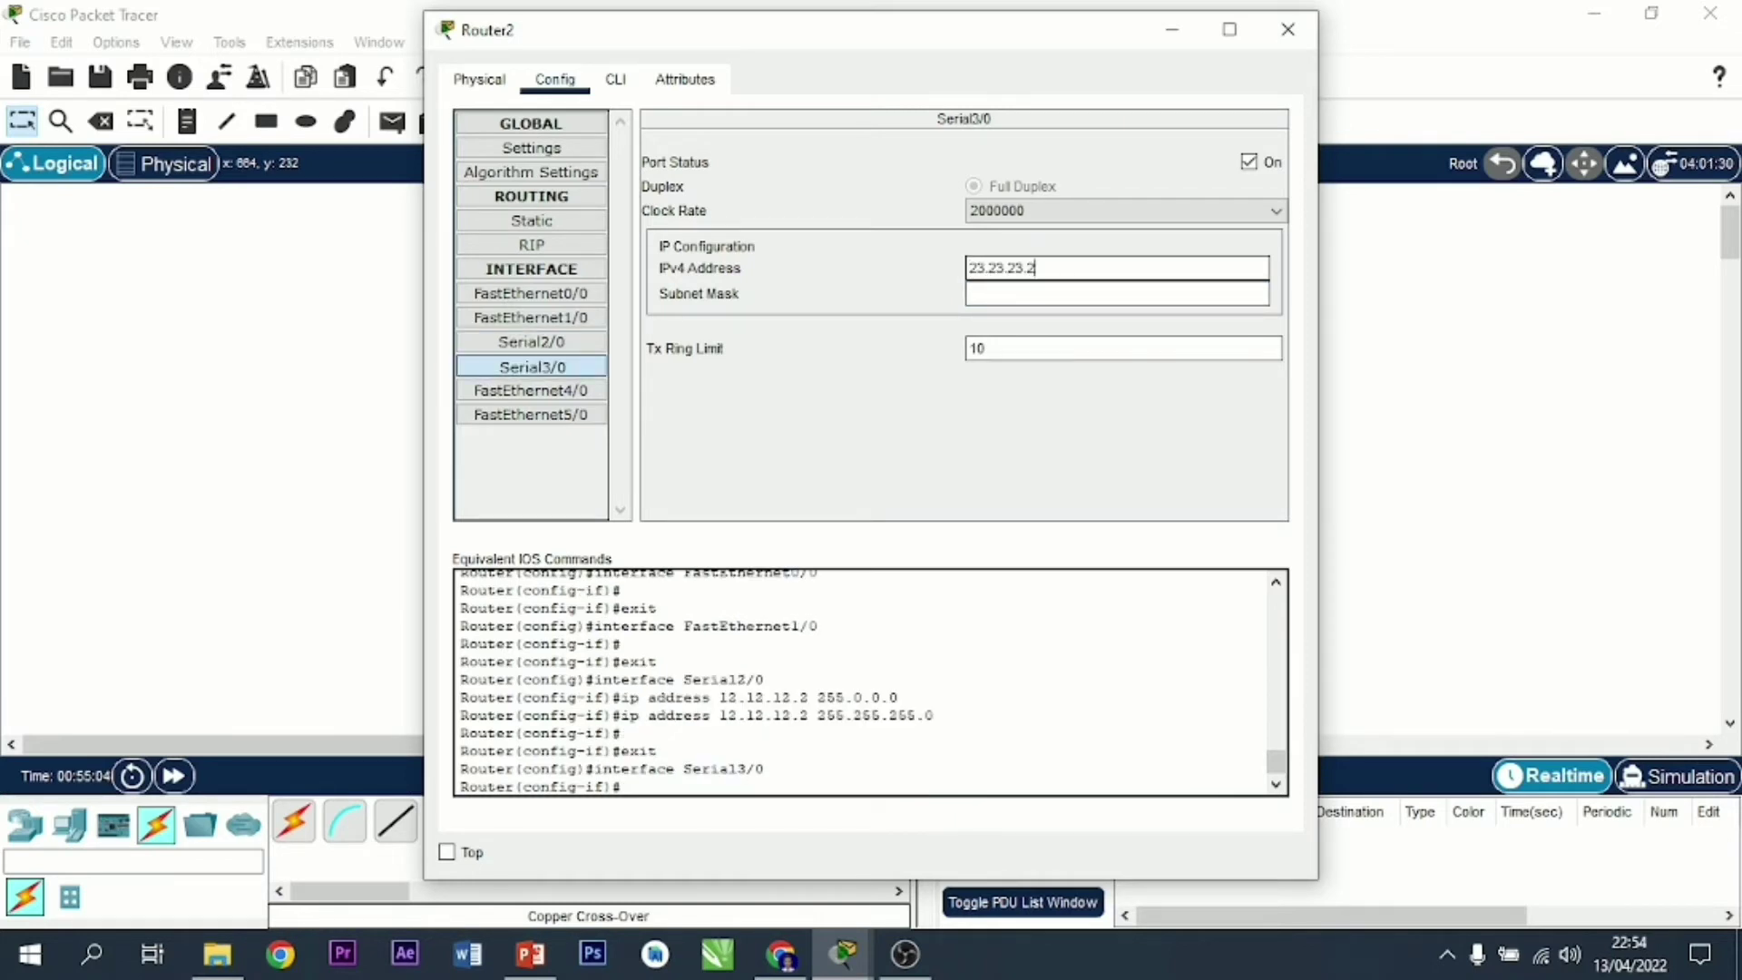
key("Tab")
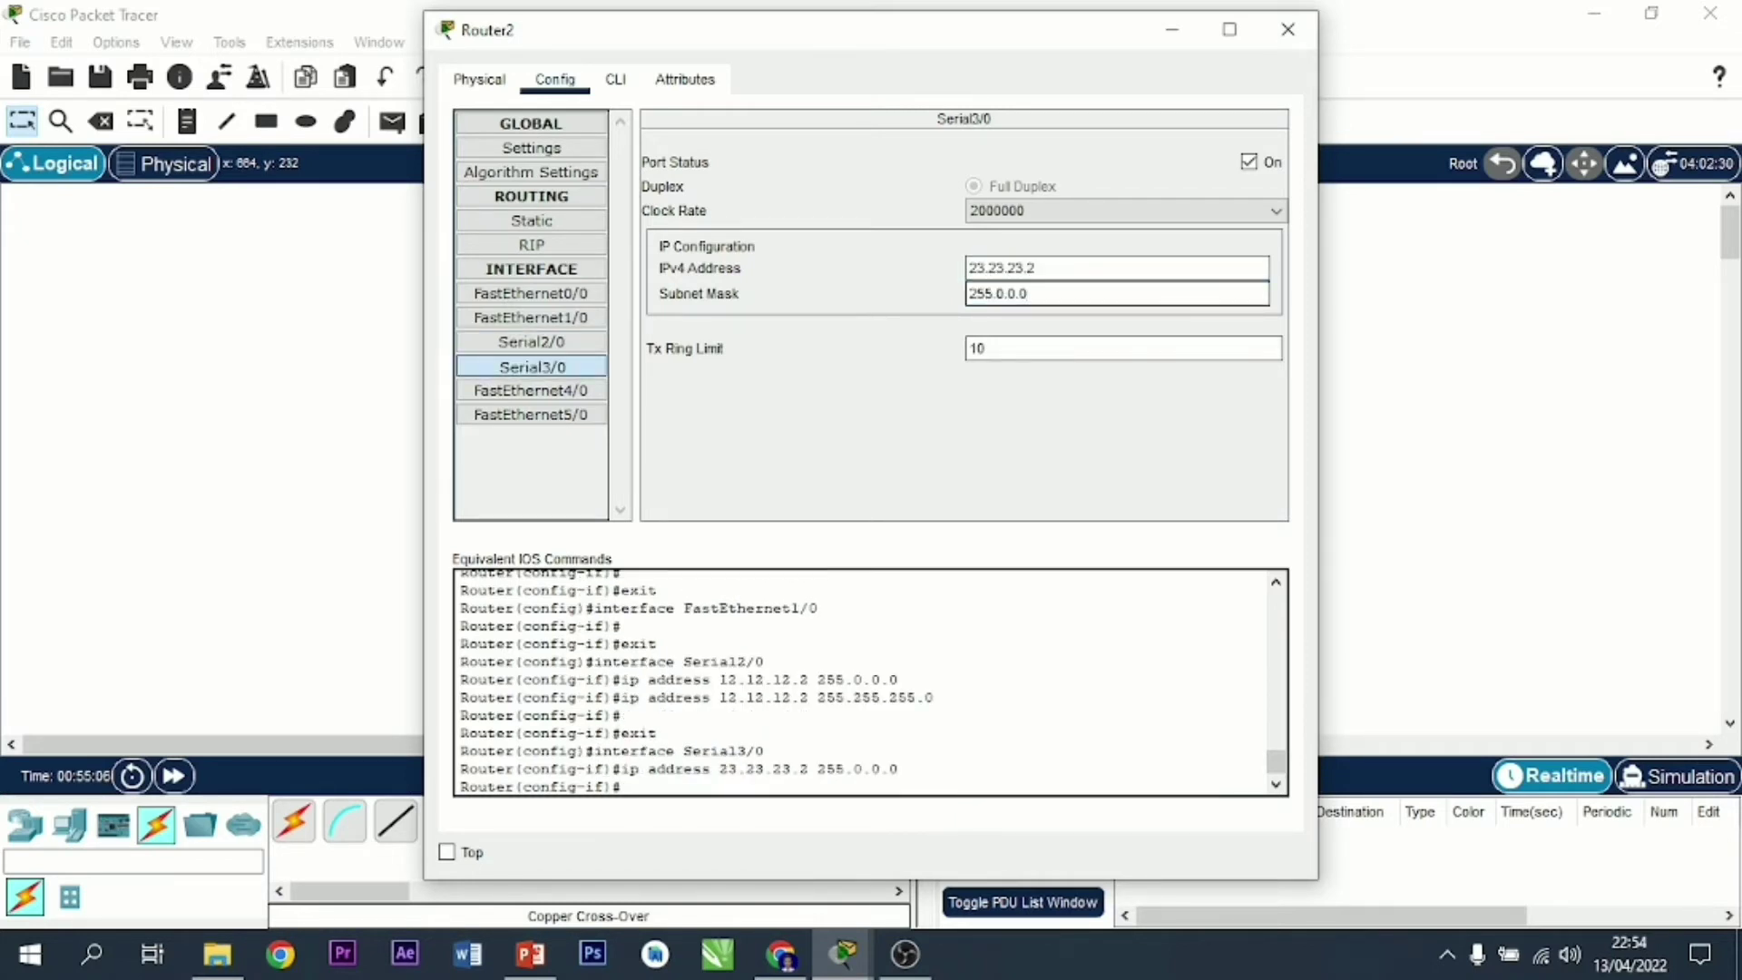
left_click(1016, 294)
key("BackSpace")
type("255")
left_click(1004, 294)
type("2")
key("BackSpace")
key("BackSpace")
type("255.")
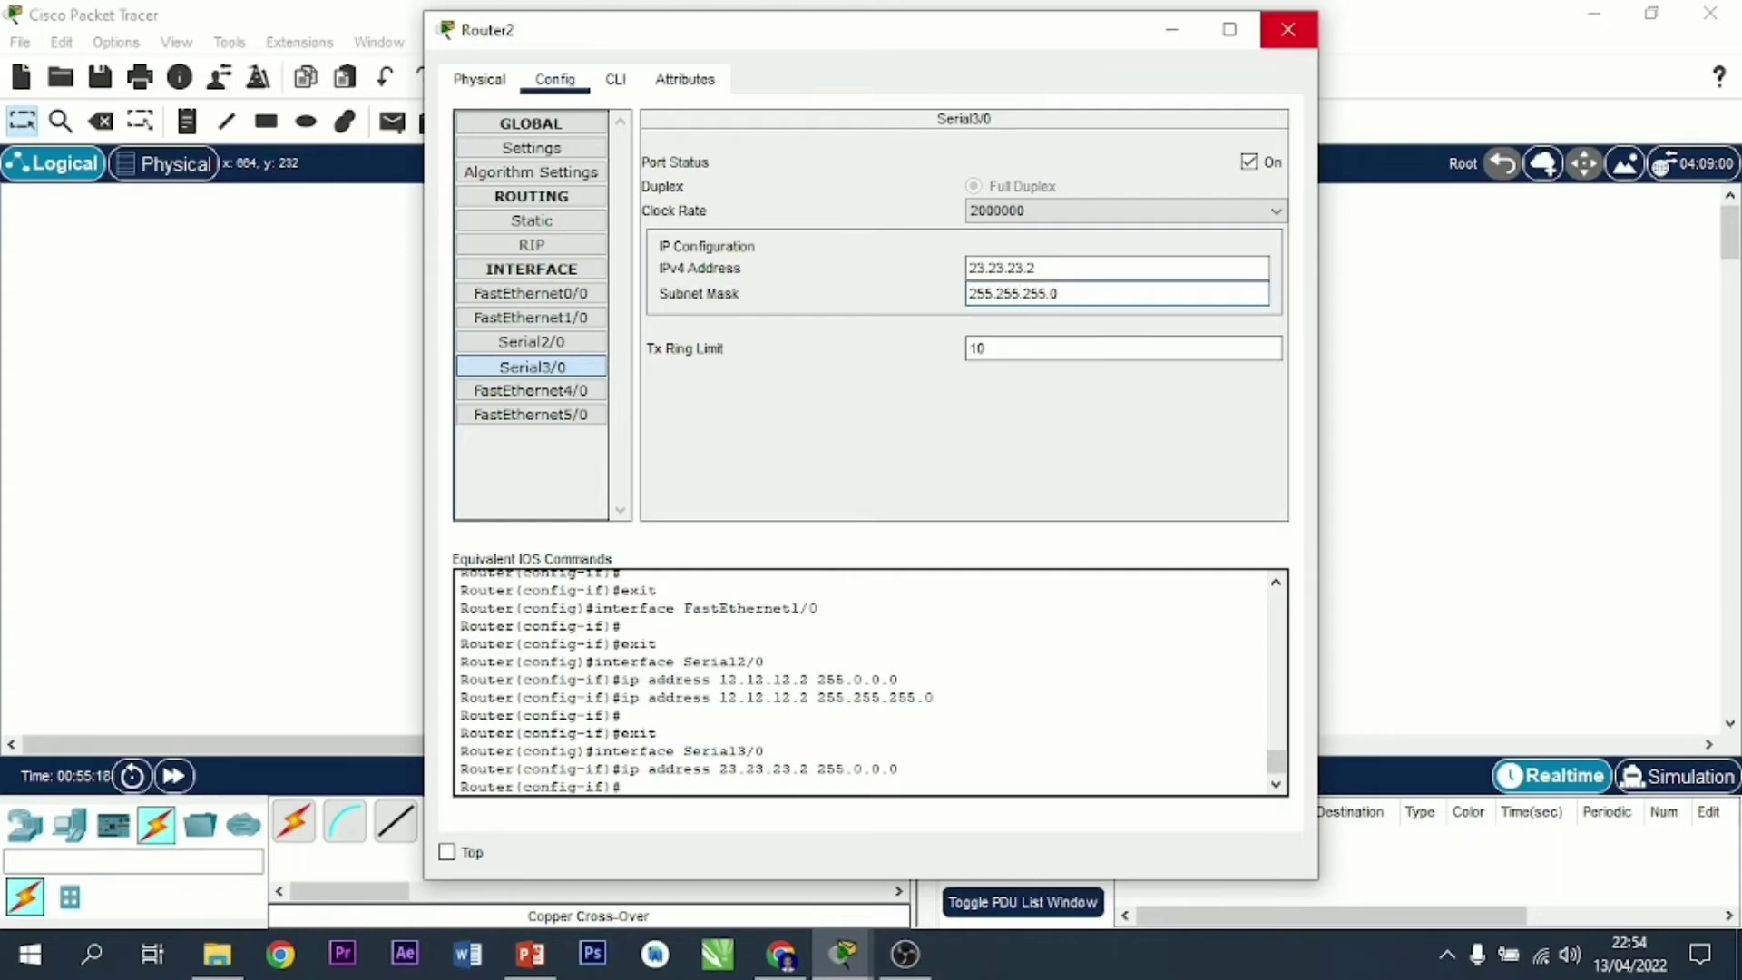
left_click(1288, 29)
Step: Configure Router3's FastEthernet0/0 interface with IPv4 address 33.33.33.3 and subnet mask 255.255.255.0
left_click(710, 372)
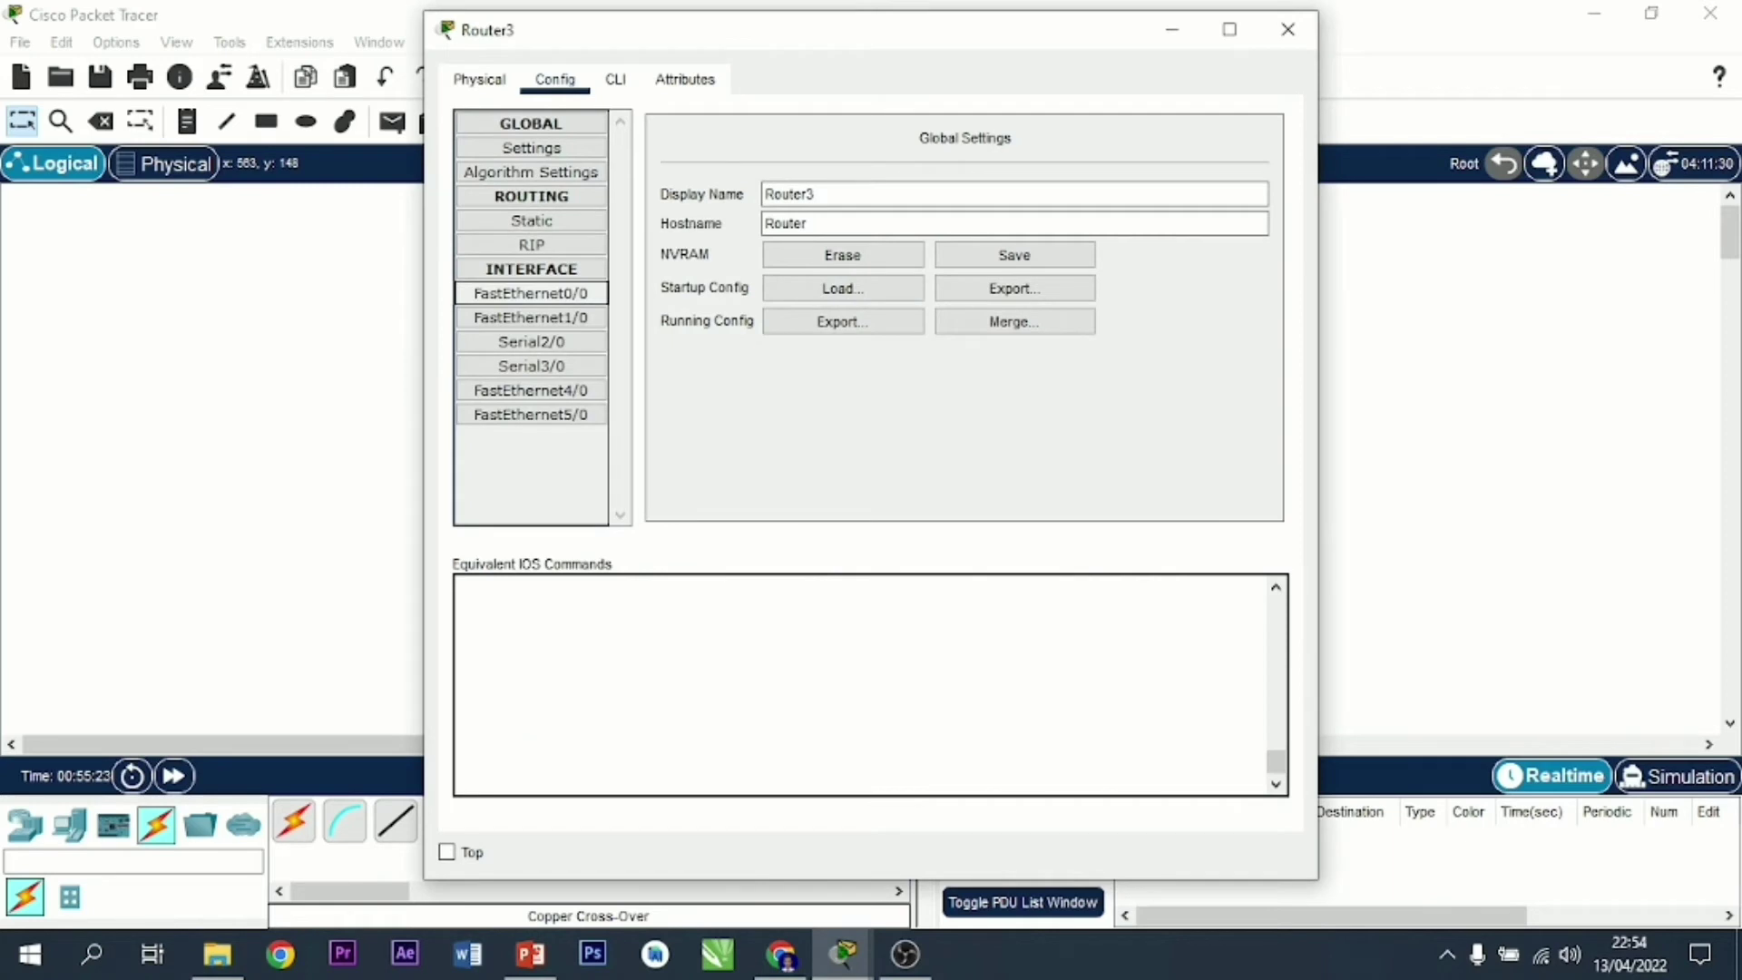
left_click(532, 294)
type("33.33.33.")
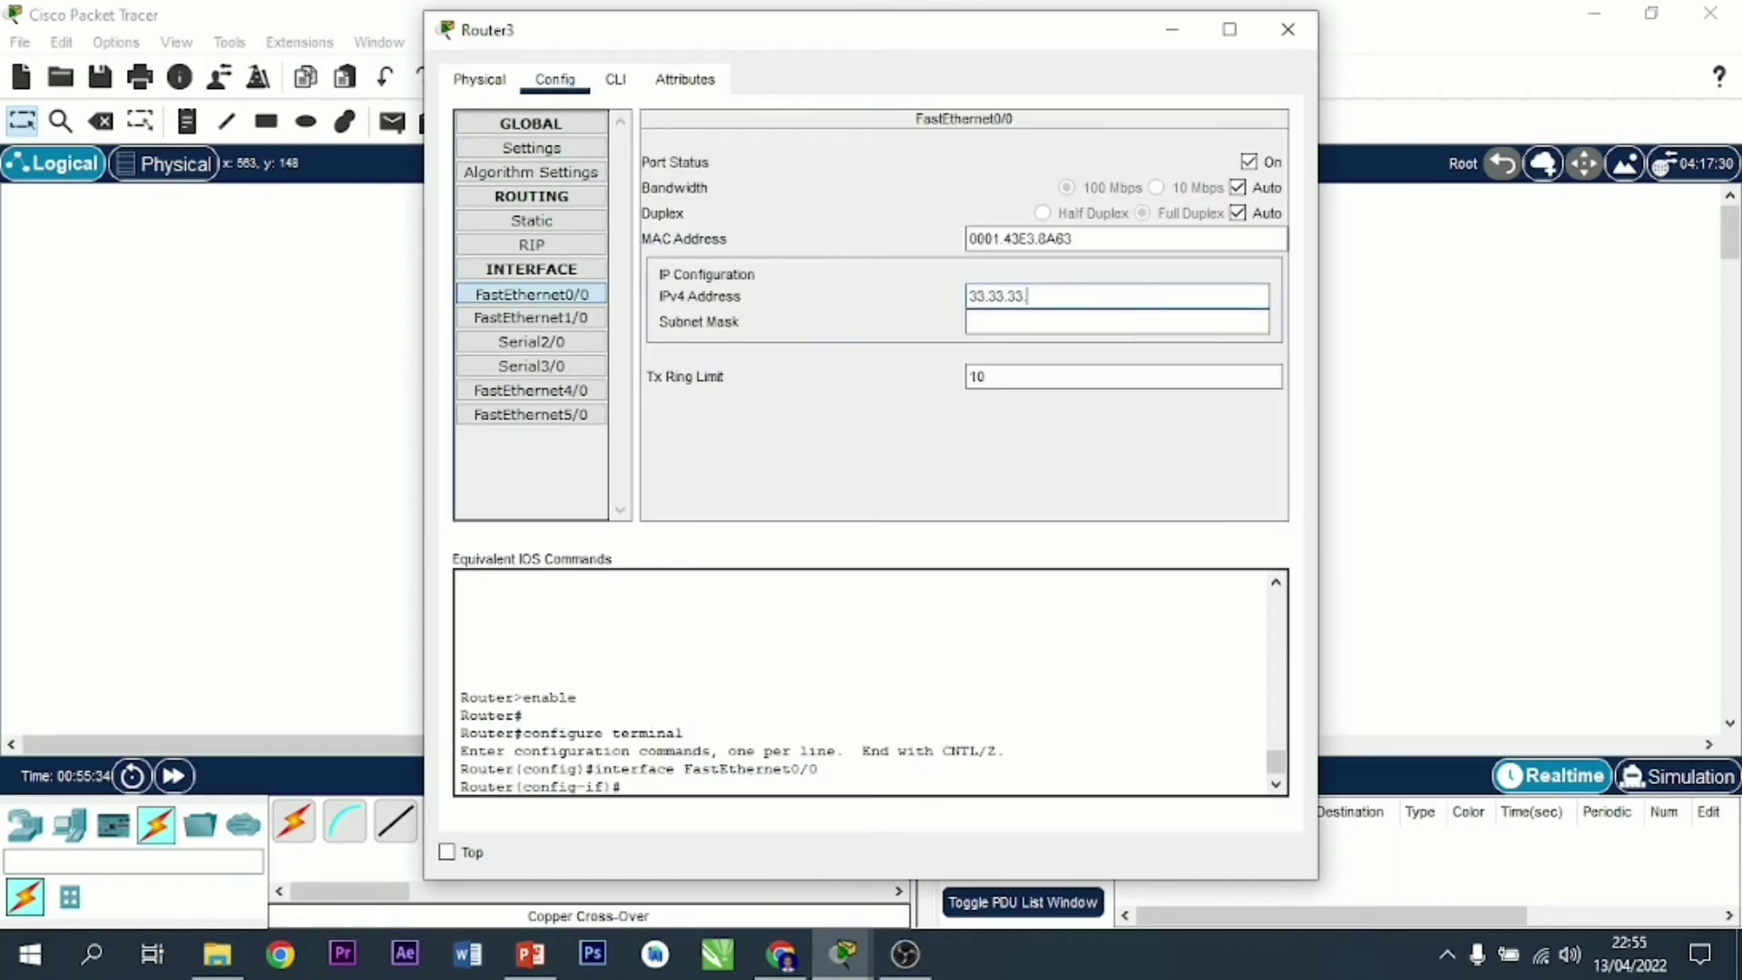
type("3")
key("Tab")
left_click(1003, 322)
key("BackSpace")
type("255.")
key("Delete")
key("Delete")
type("255.")
Step: Configure Router3's FastEthernet1/0 interface with IPv4 address 43.43.43.3 and subnet mask 255.255.255.0
left_click(531, 318)
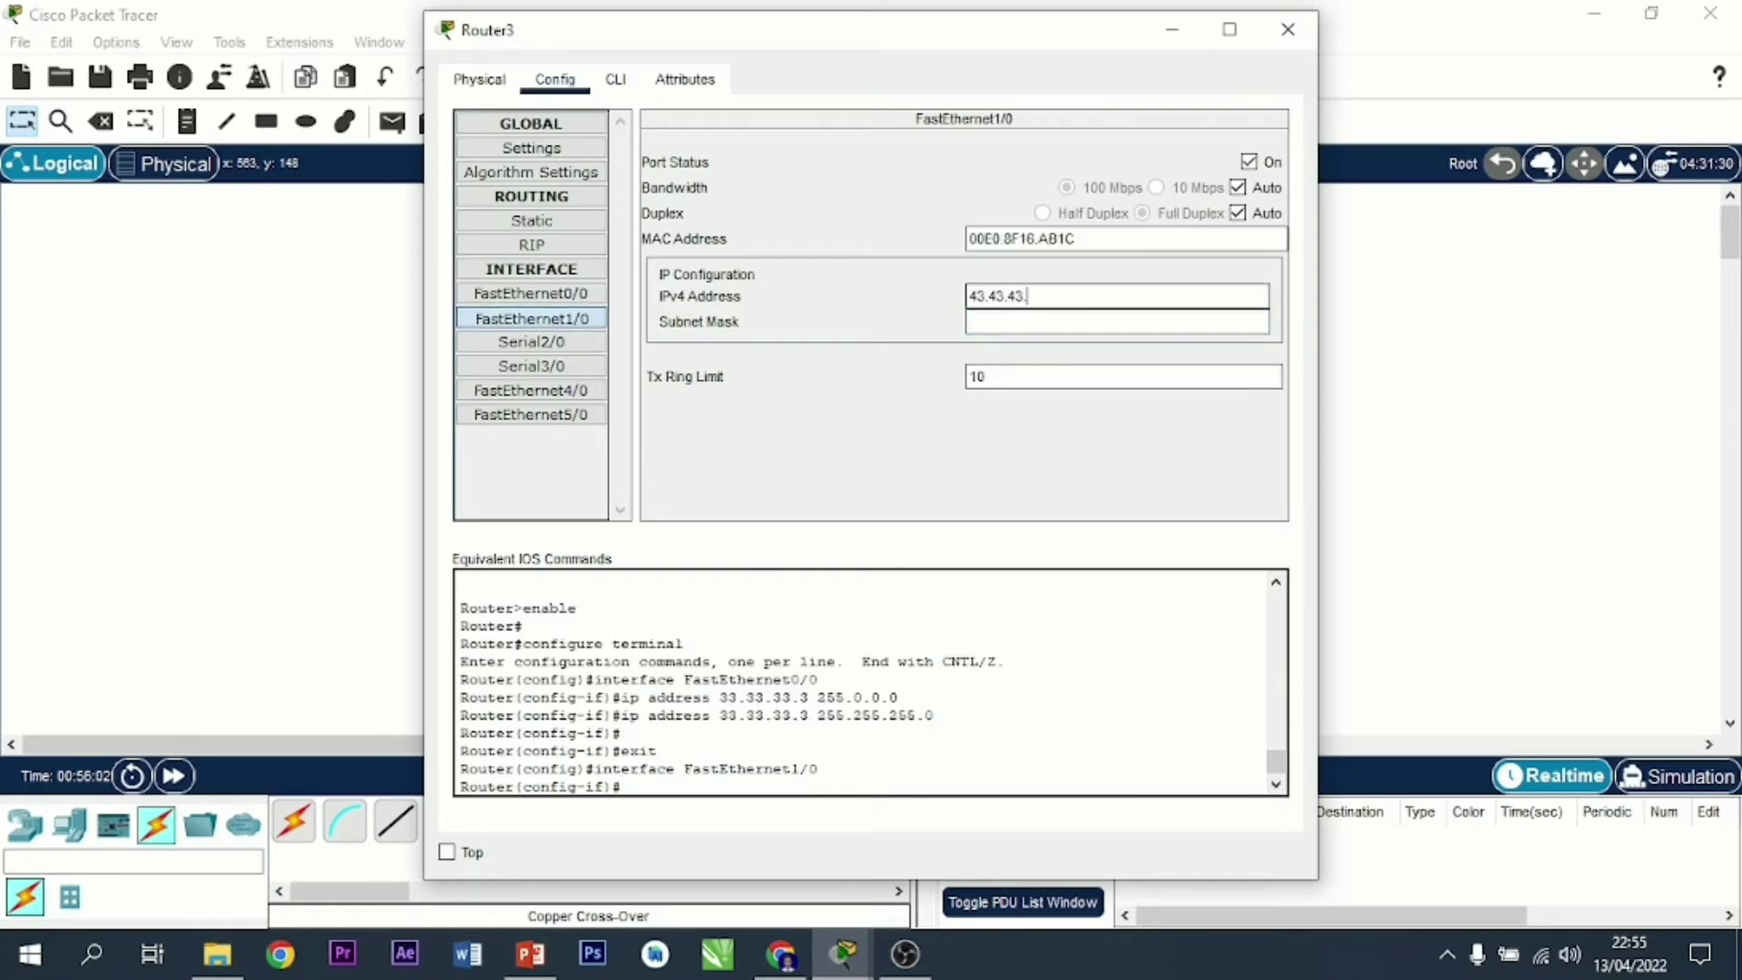
type("3.43.43.3")
key("Tab")
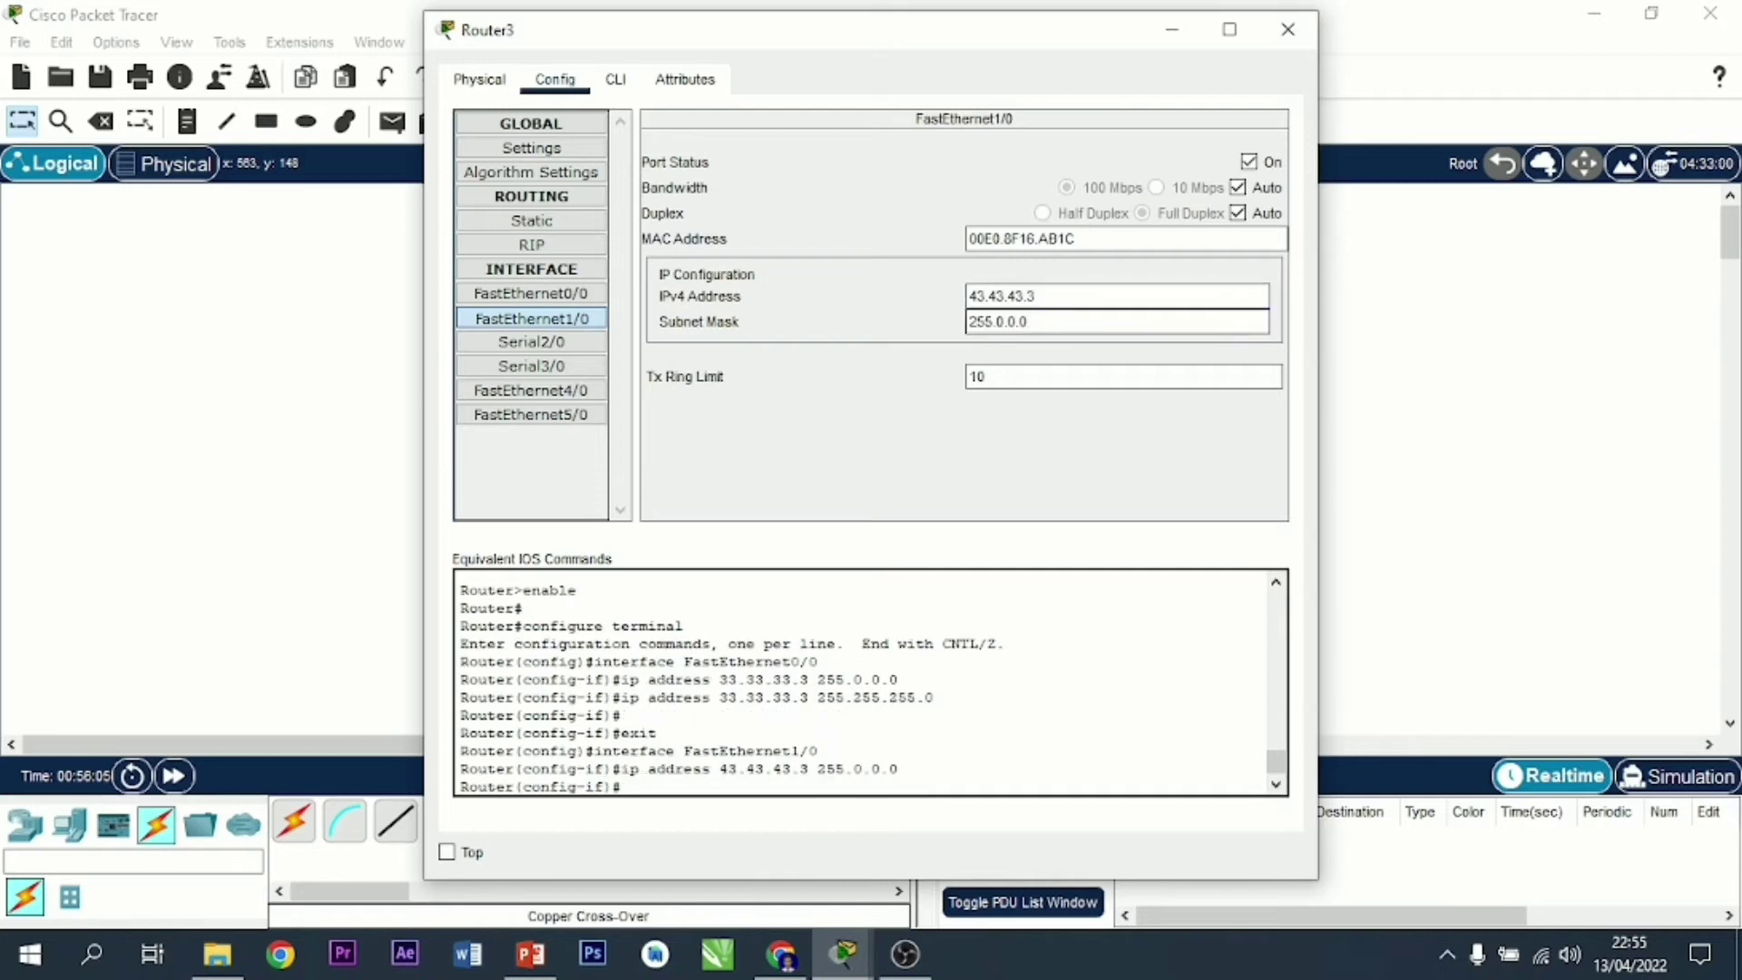
left_click(1002, 321)
key("BackSpace")
type("255.")
left_click(1031, 321)
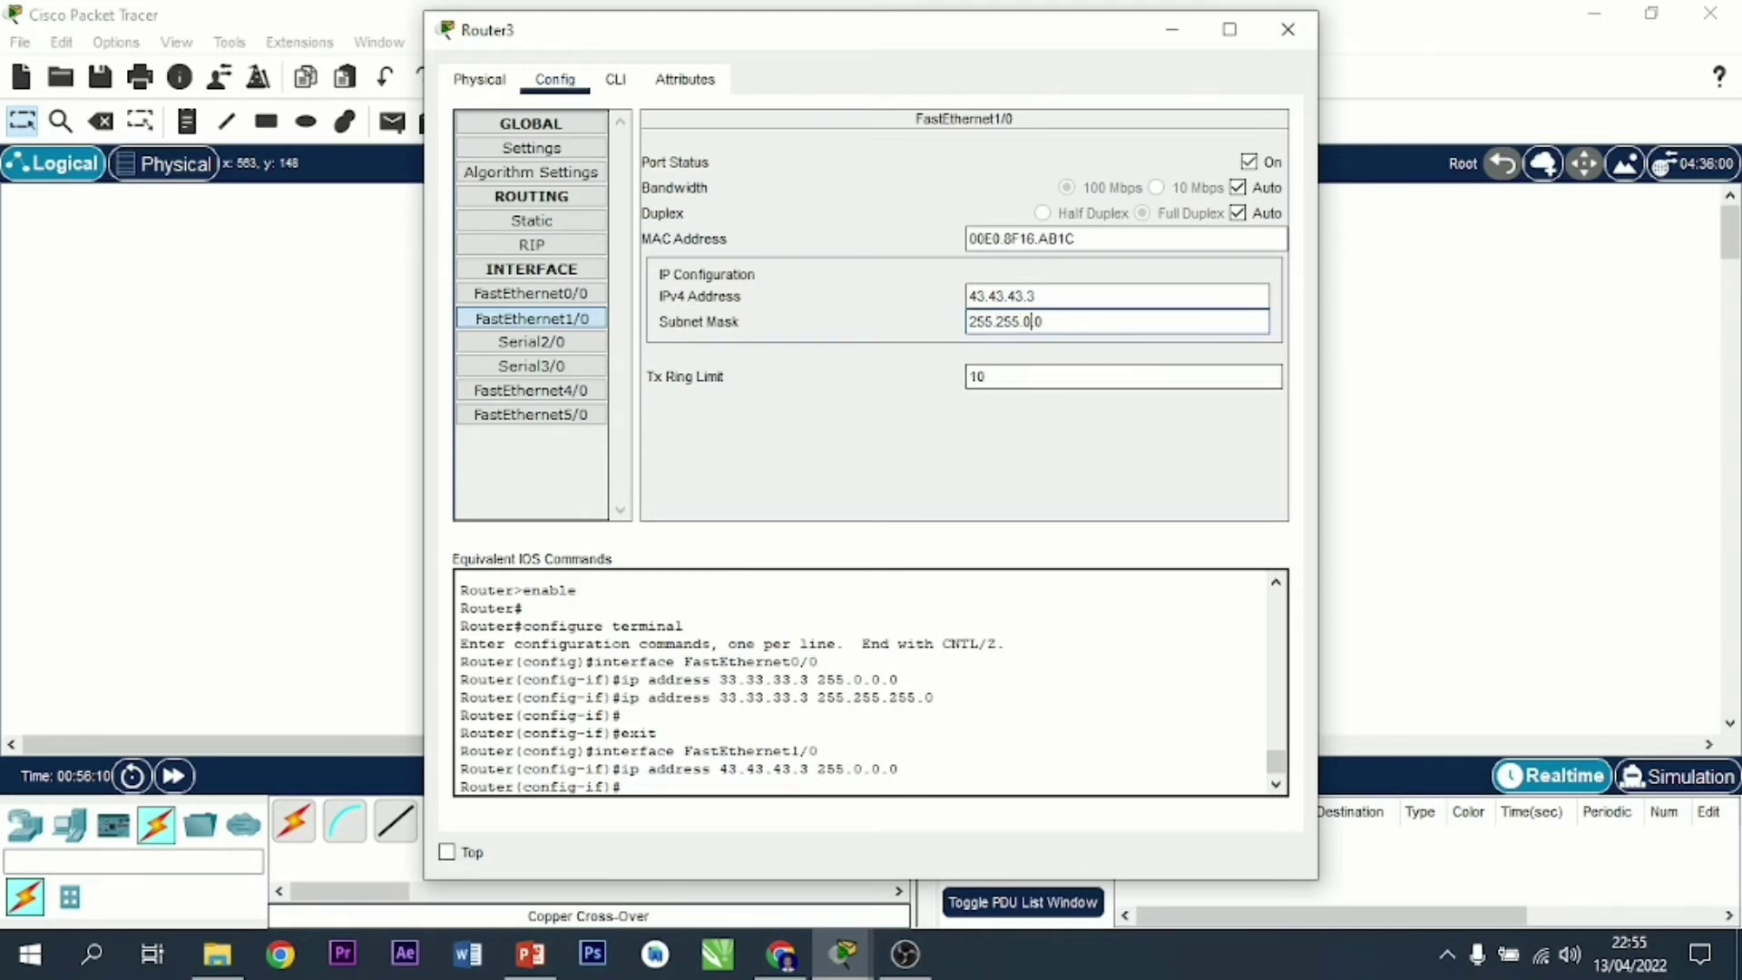
key("BackSpace")
type("255.")
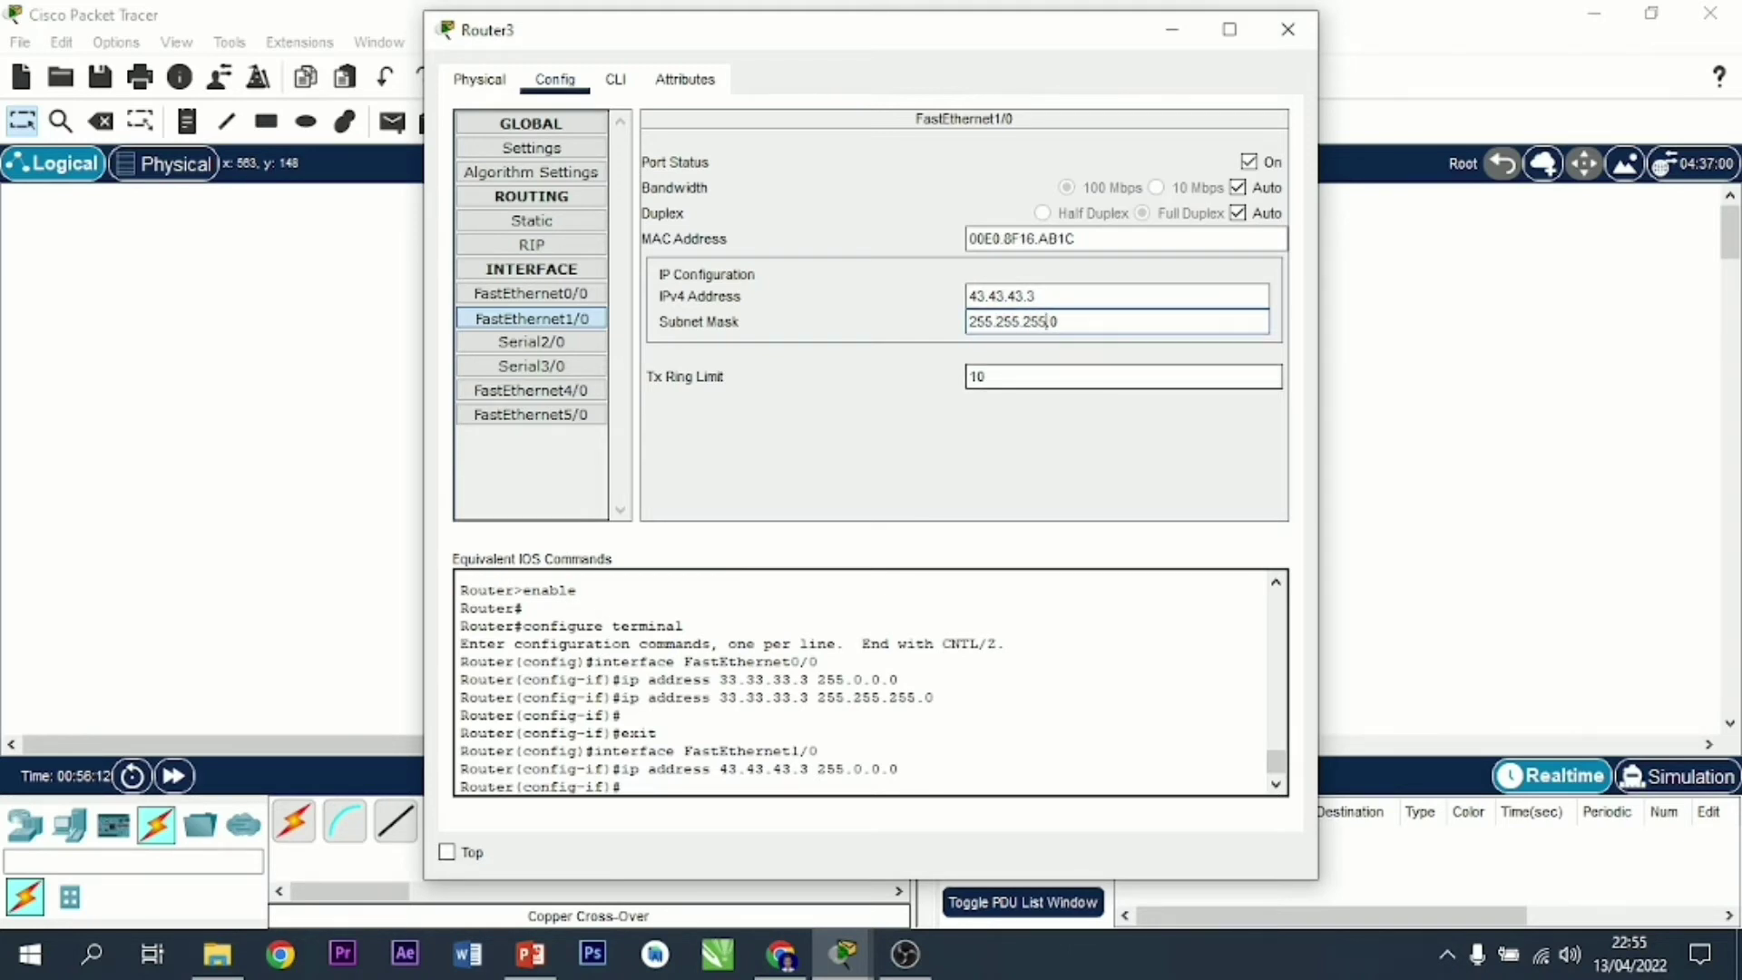
Step: Configure Router3's Serial2/0 interface with IPv4 address 13.13.13.3 and subnet mask 255.255.255.0
left_click(532, 342)
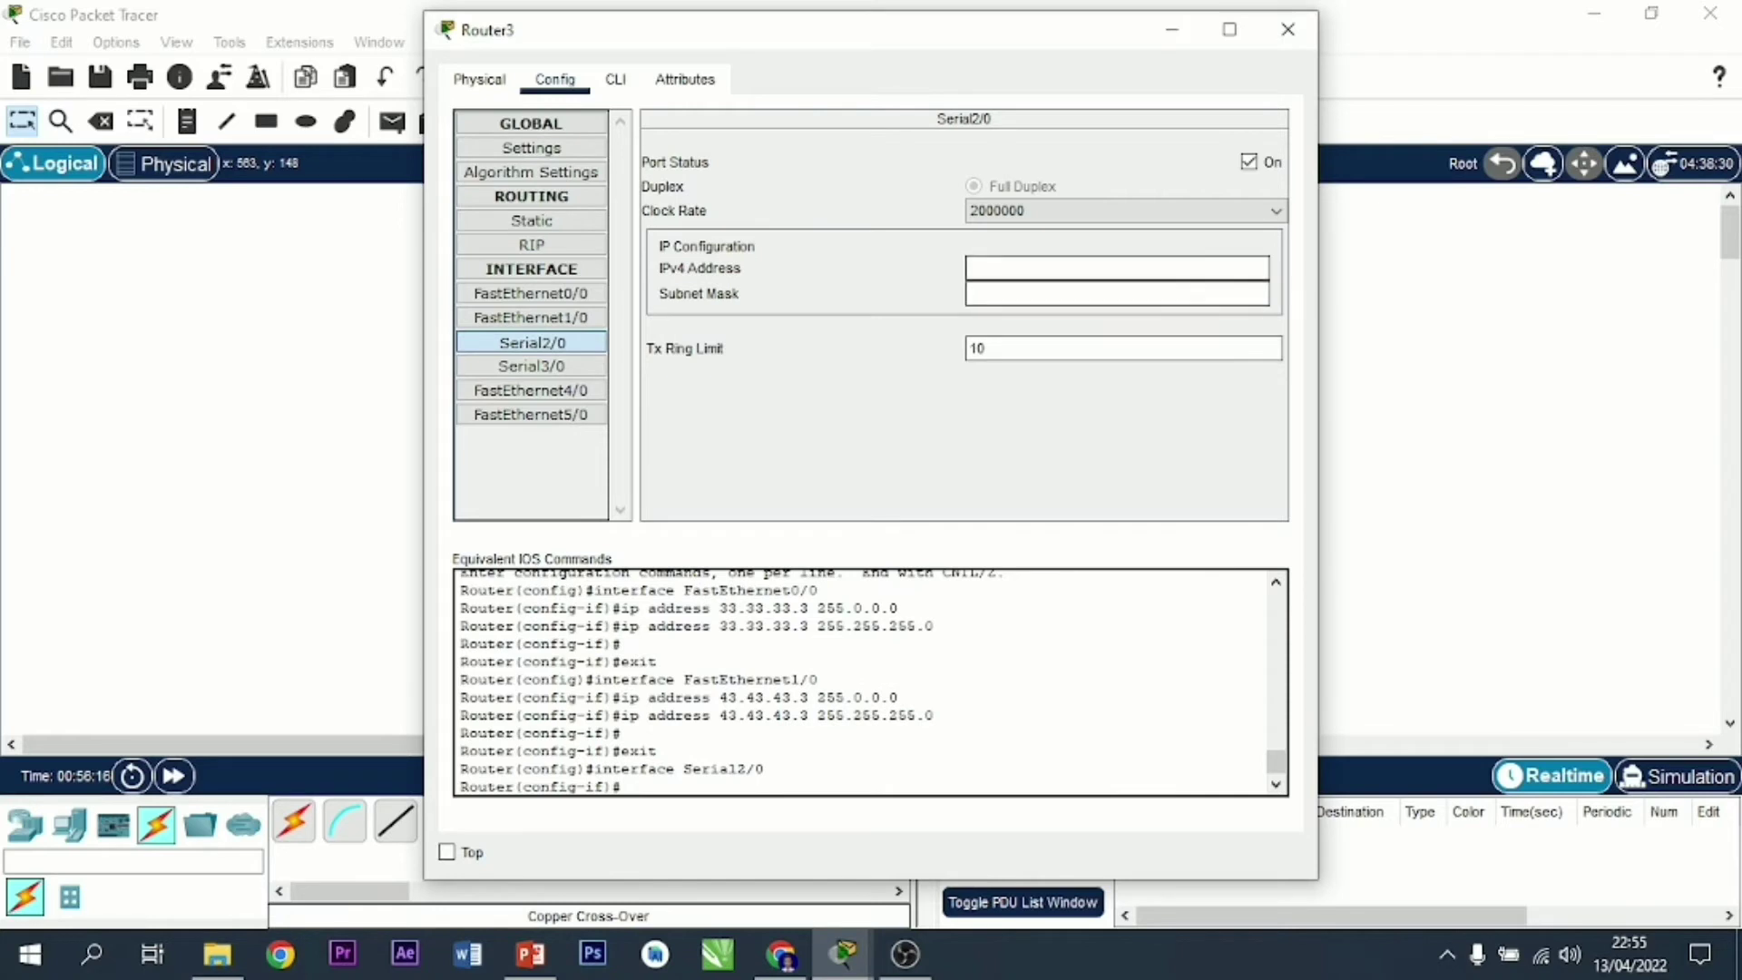
left_click(1116, 268)
type("13.13.13.3")
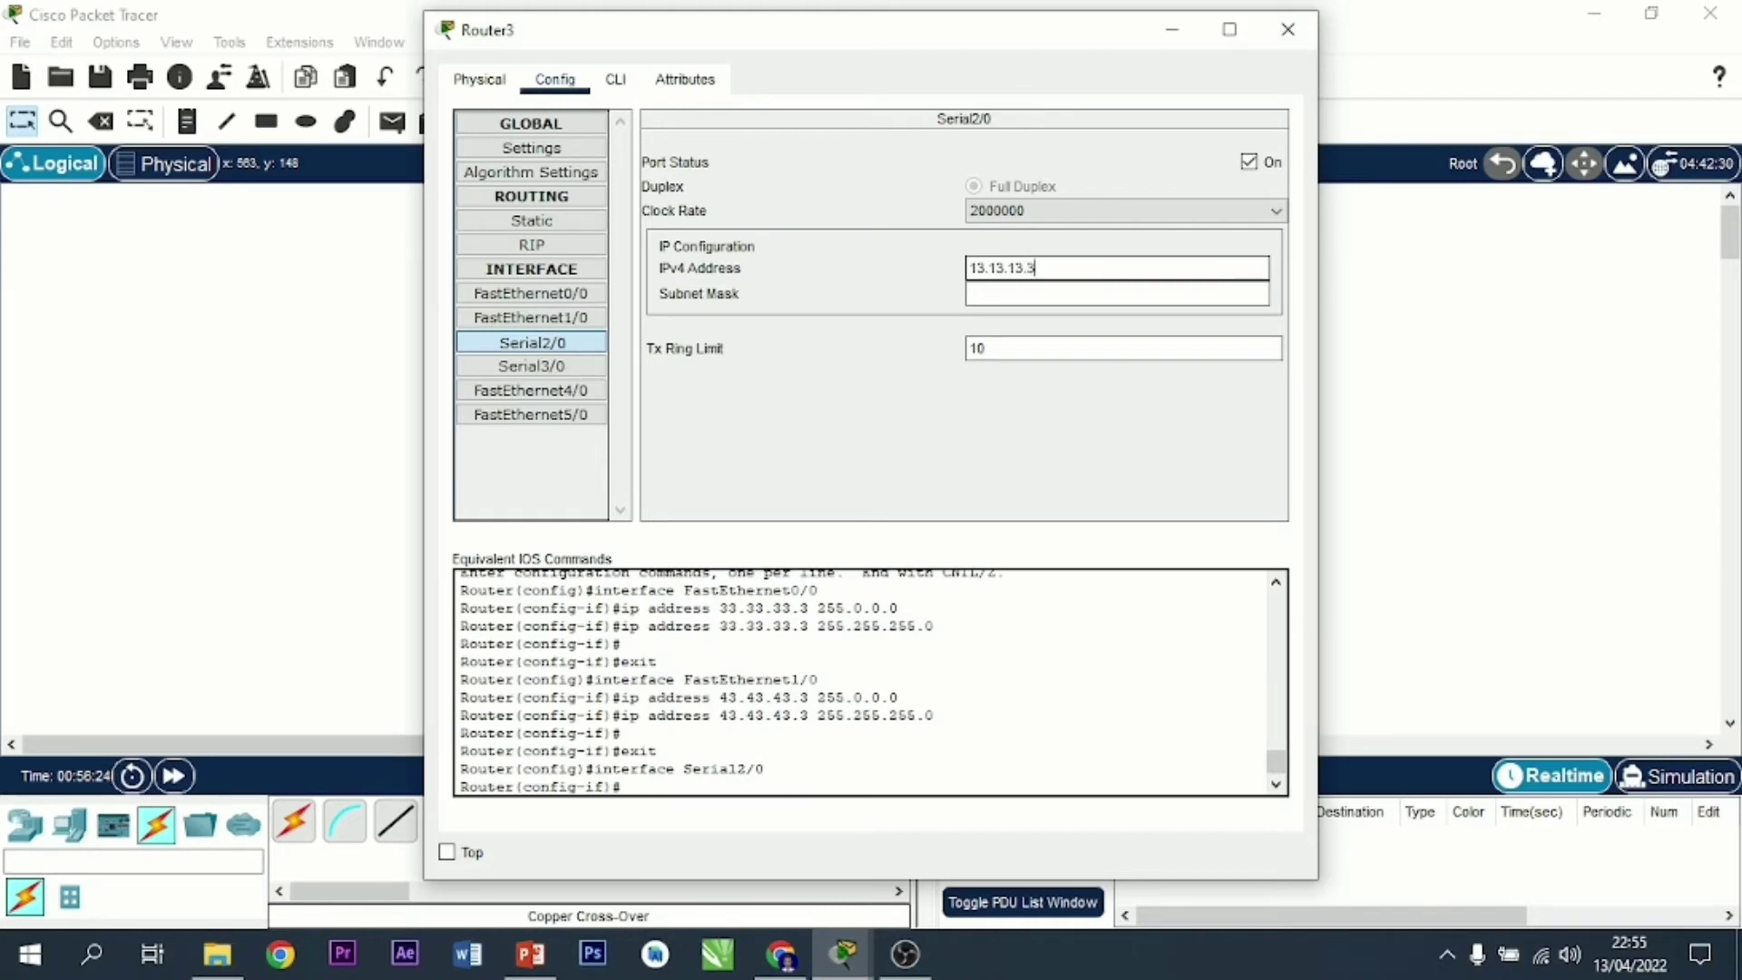
type(".")
type("255.255.0")
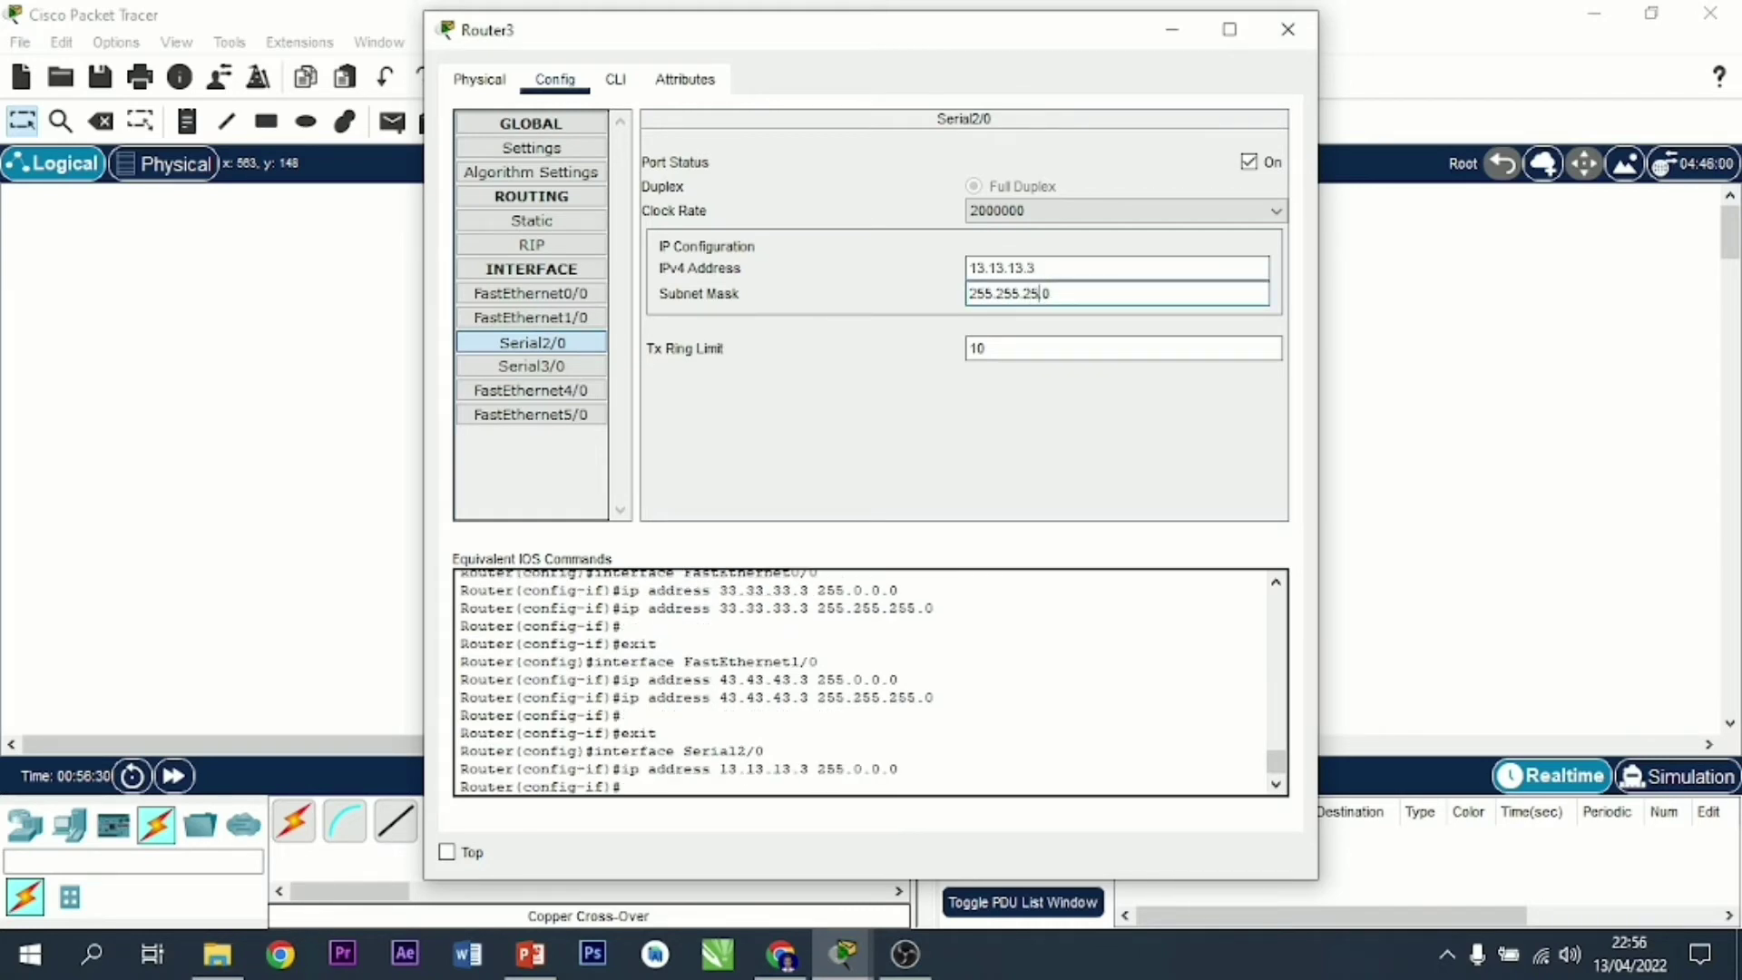
Step: Configure Router3's Serial3/0 interface with IPv4 address 23.23.23.3 and subnet mask 255.255.255.0
left_click(531, 366)
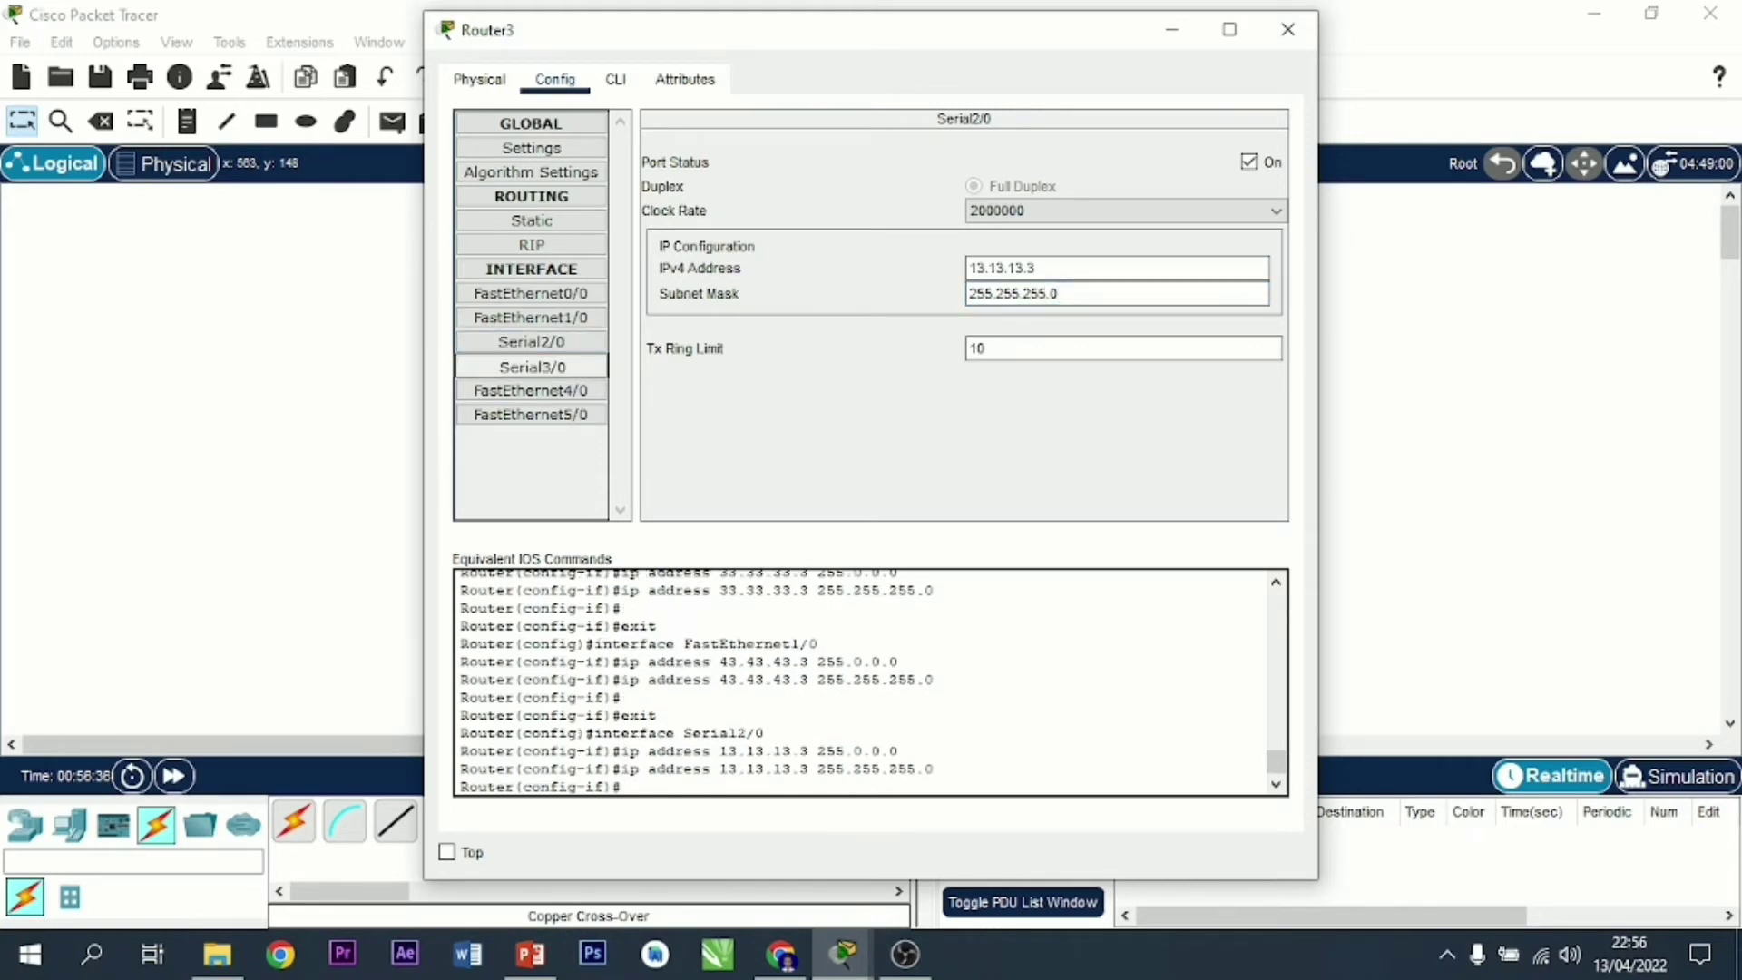
left_click(1117, 269)
type("23.23.23.")
type("3")
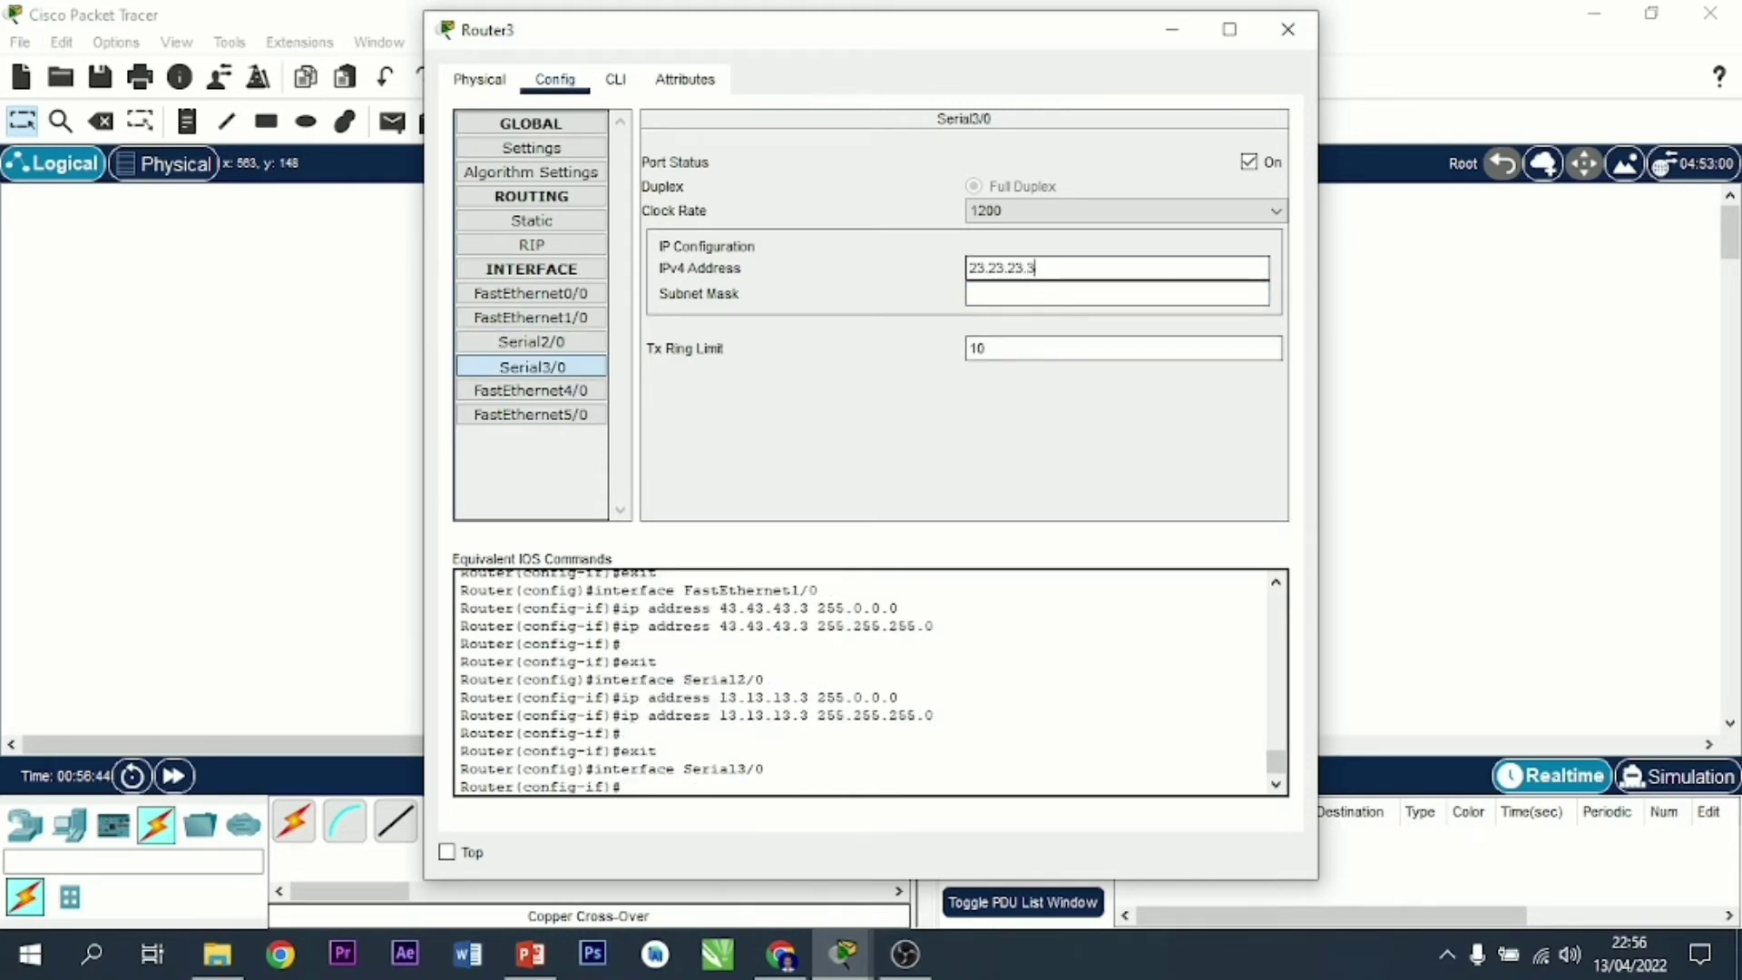
key("Tab")
left_click(1004, 293)
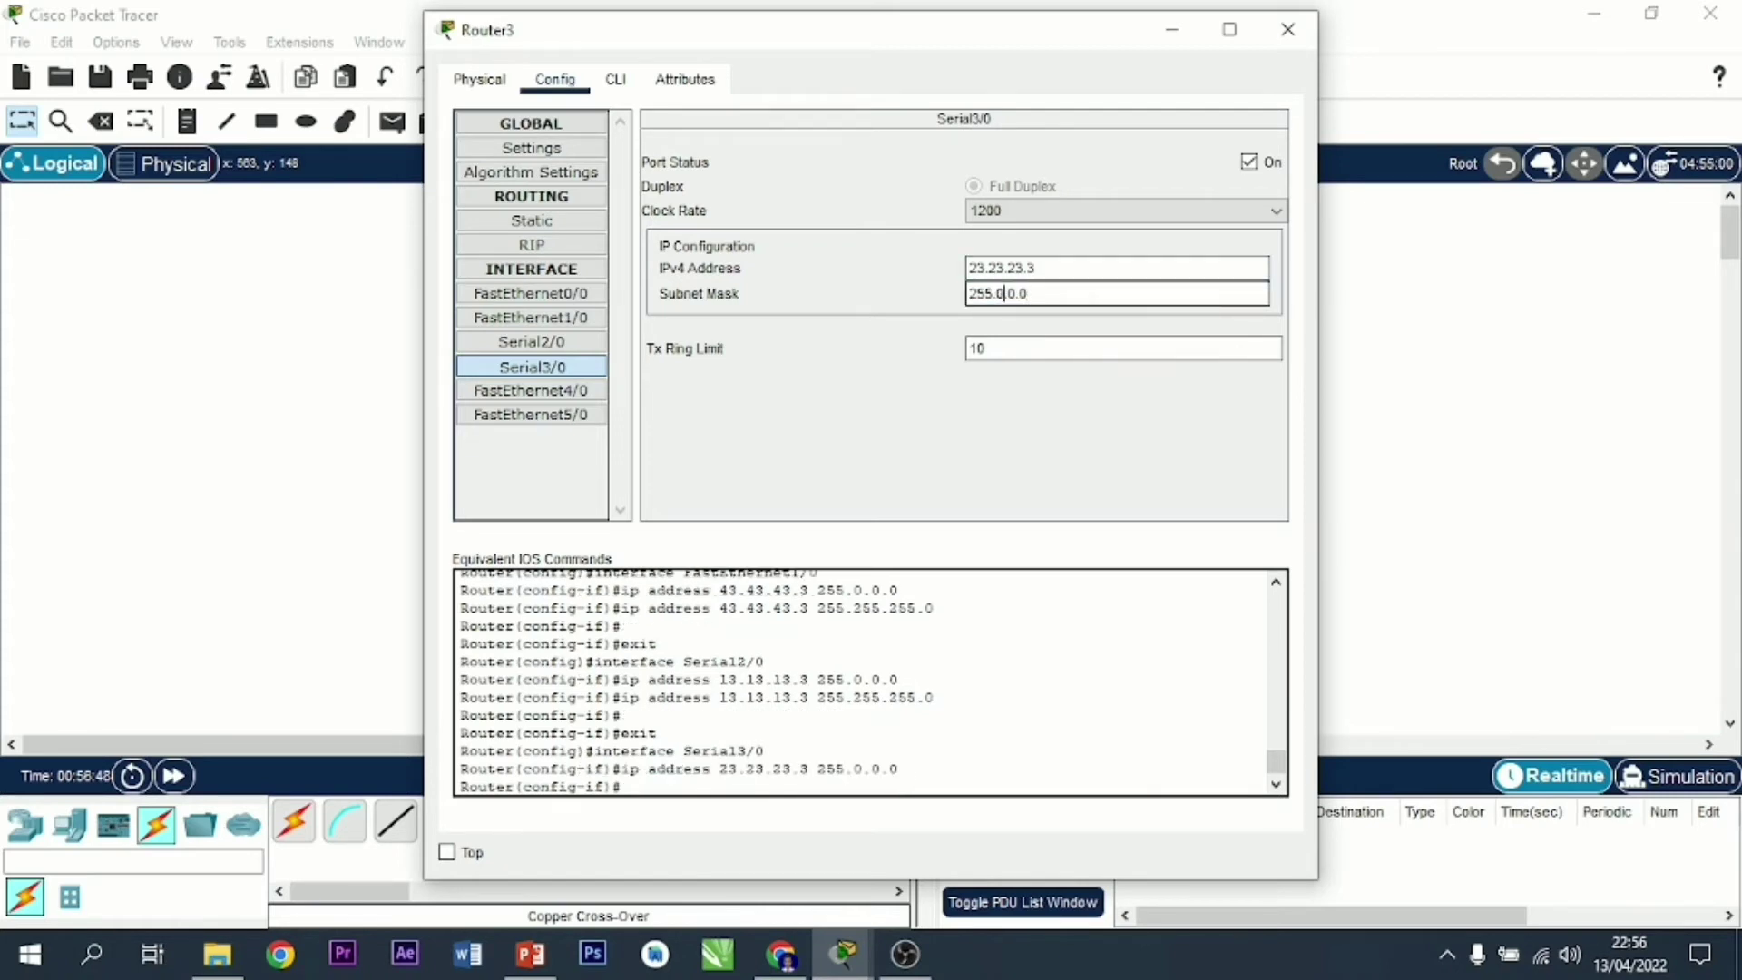
key("BackSpace")
type("255")
key("Right")
key("Right")
key("BackSpace")
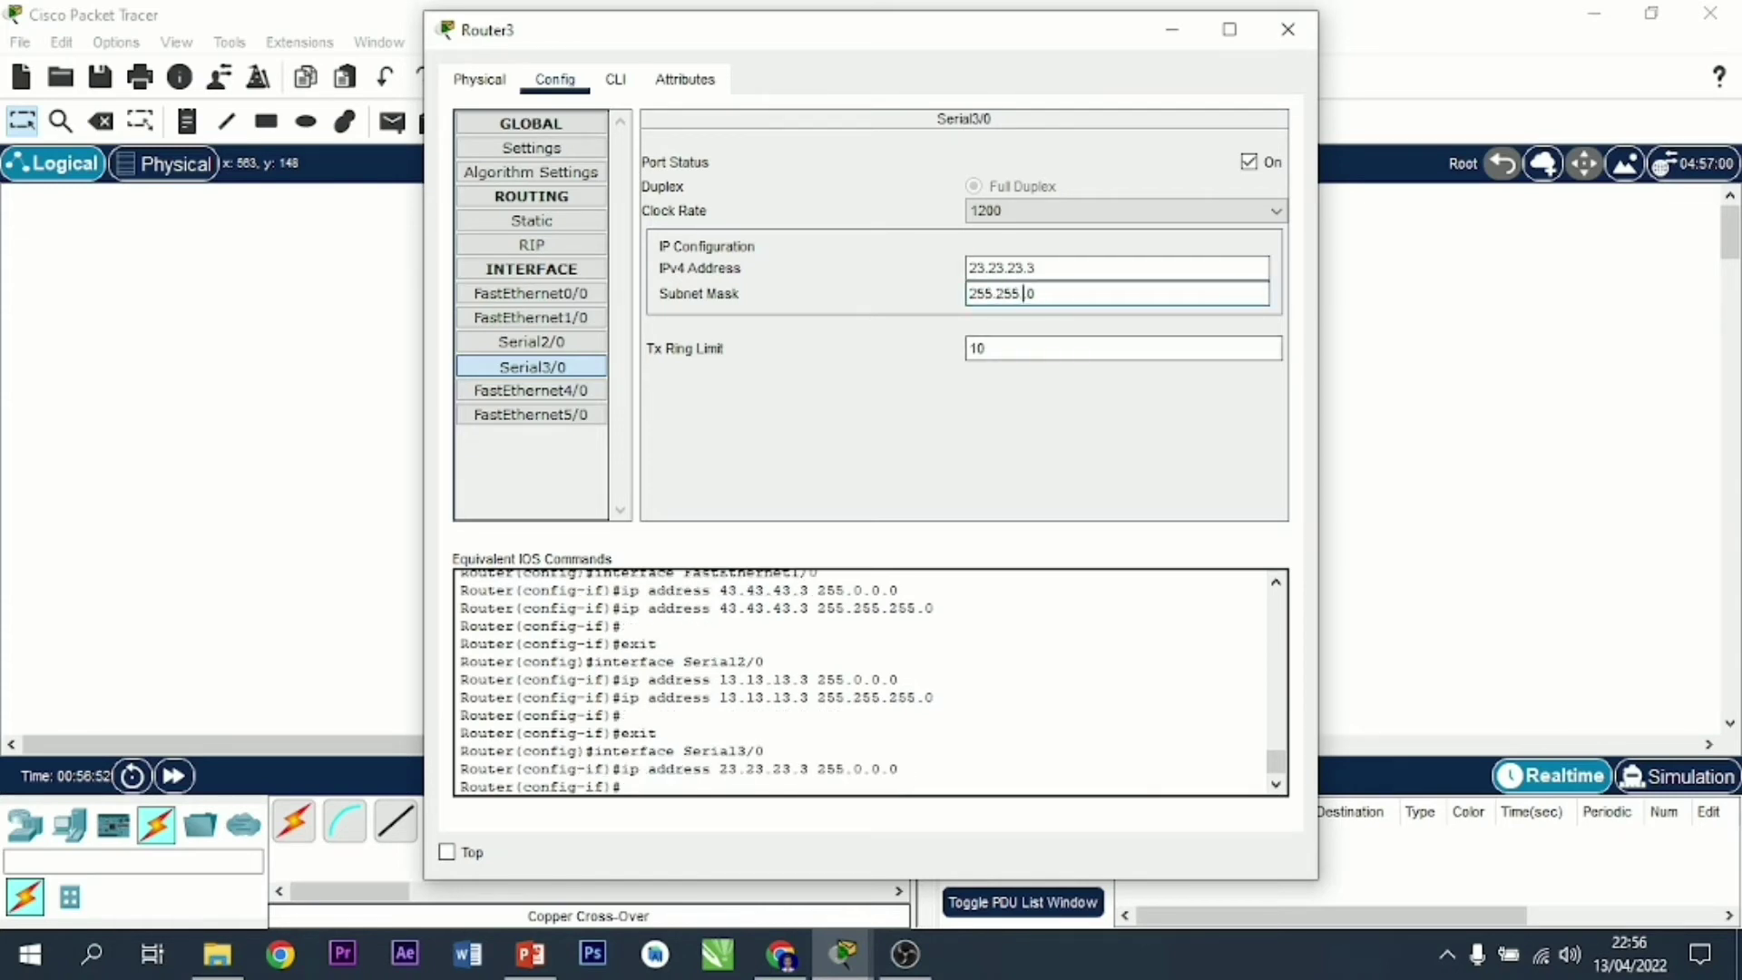
type("255")
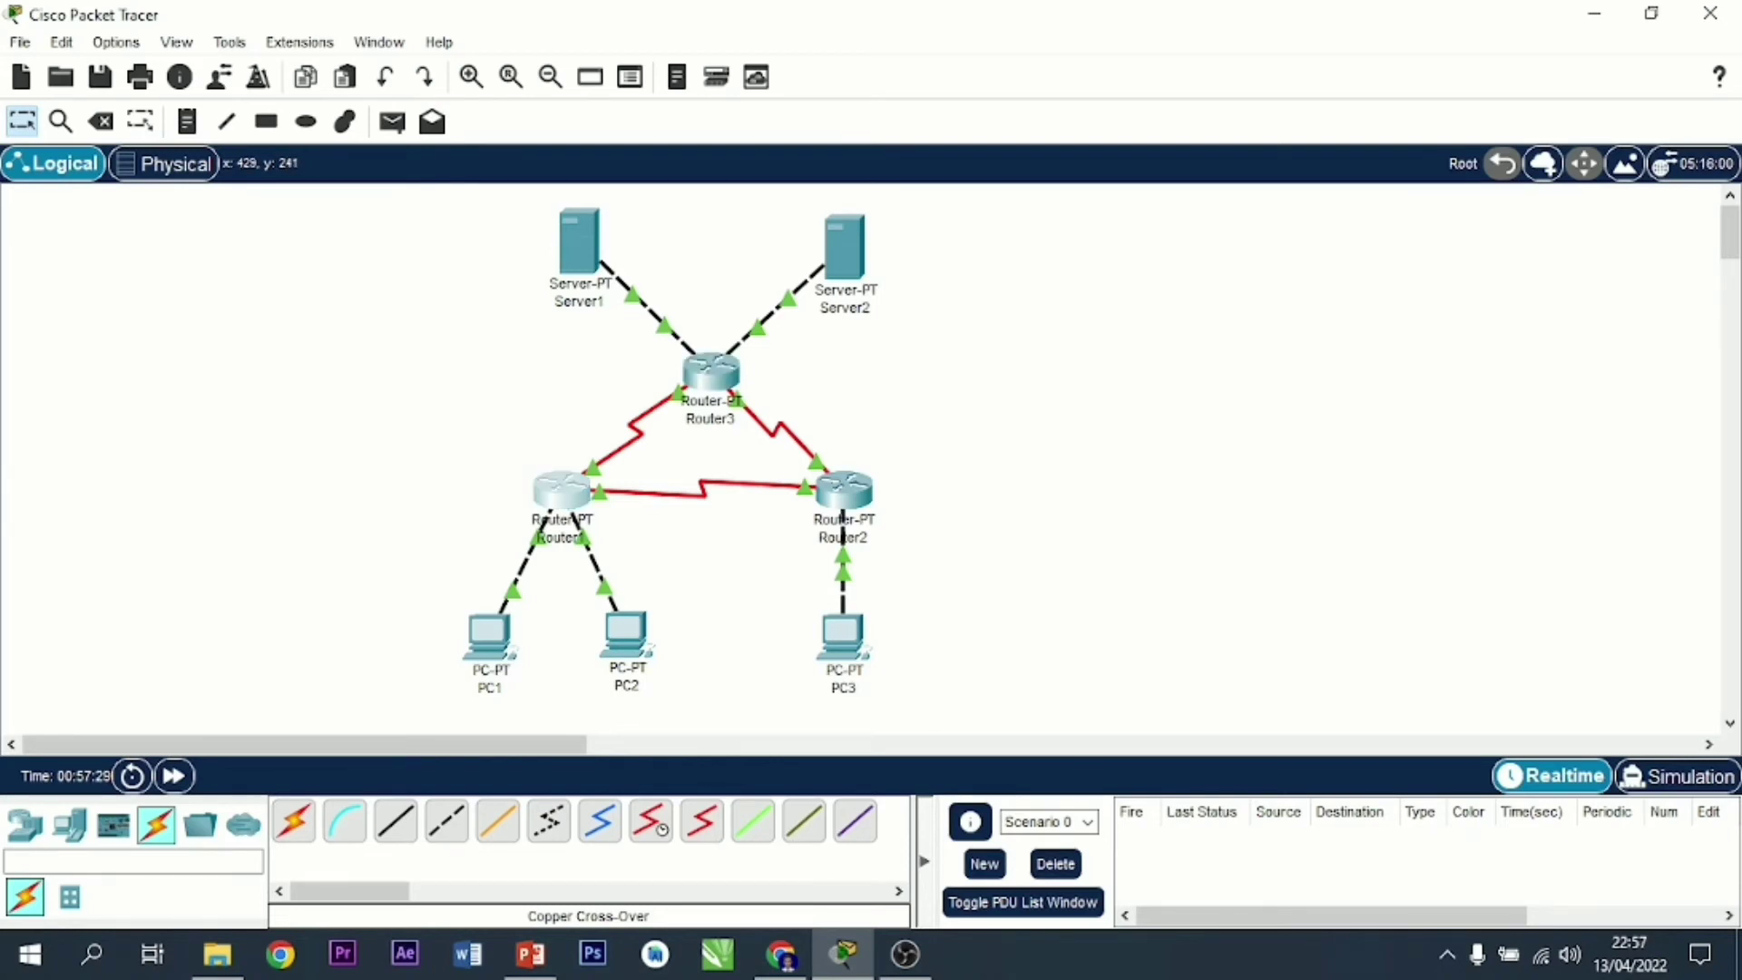
Step: Add a static route on Router1 to network 192.168.1.128, mask 255.255.255.128, with next hop 12.12.12.2
left_click(562, 489)
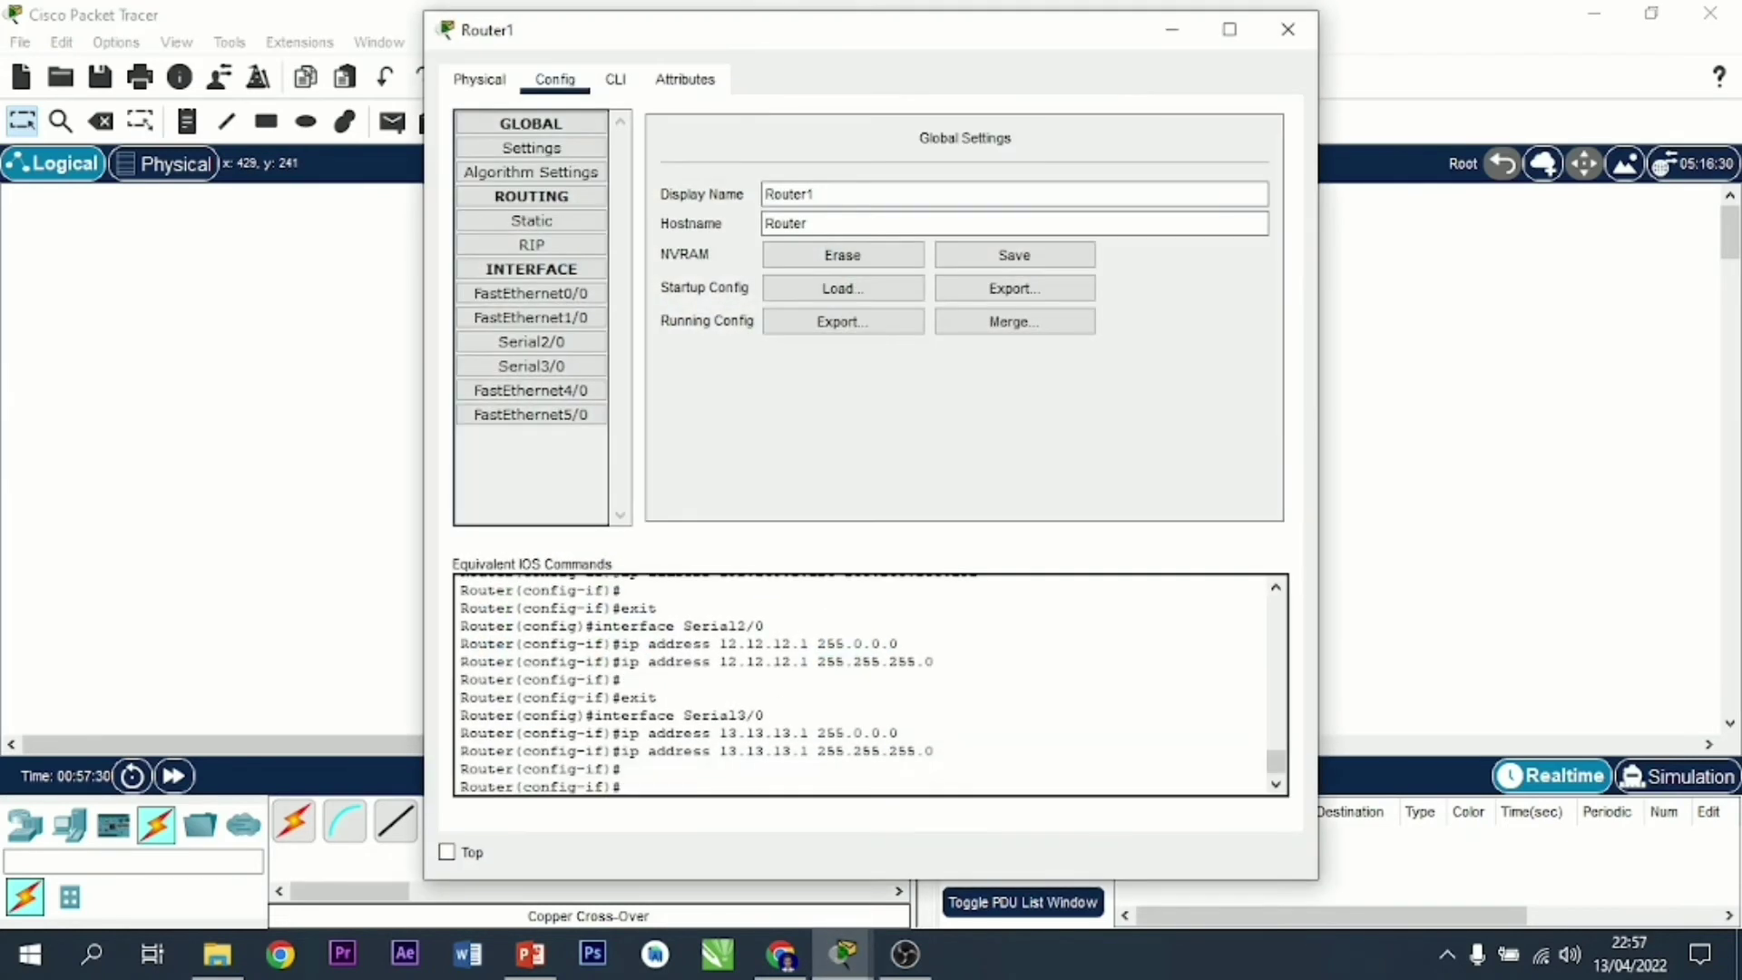
left_click(532, 221)
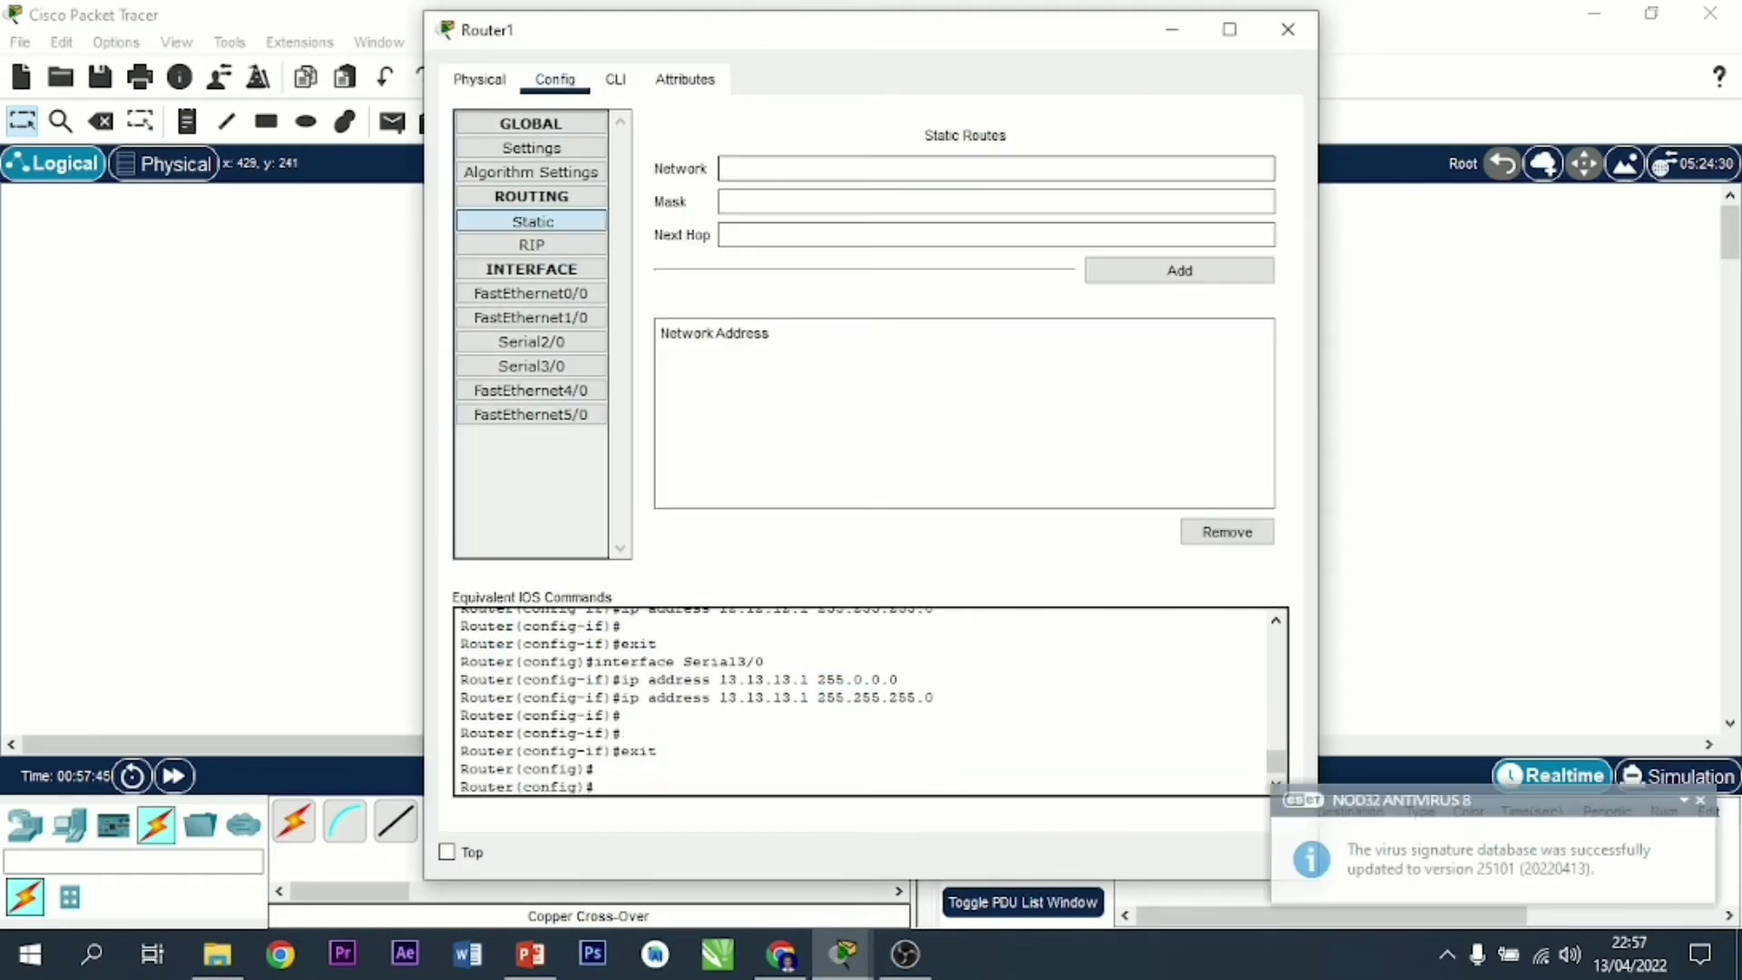
type("192.168.1.128")
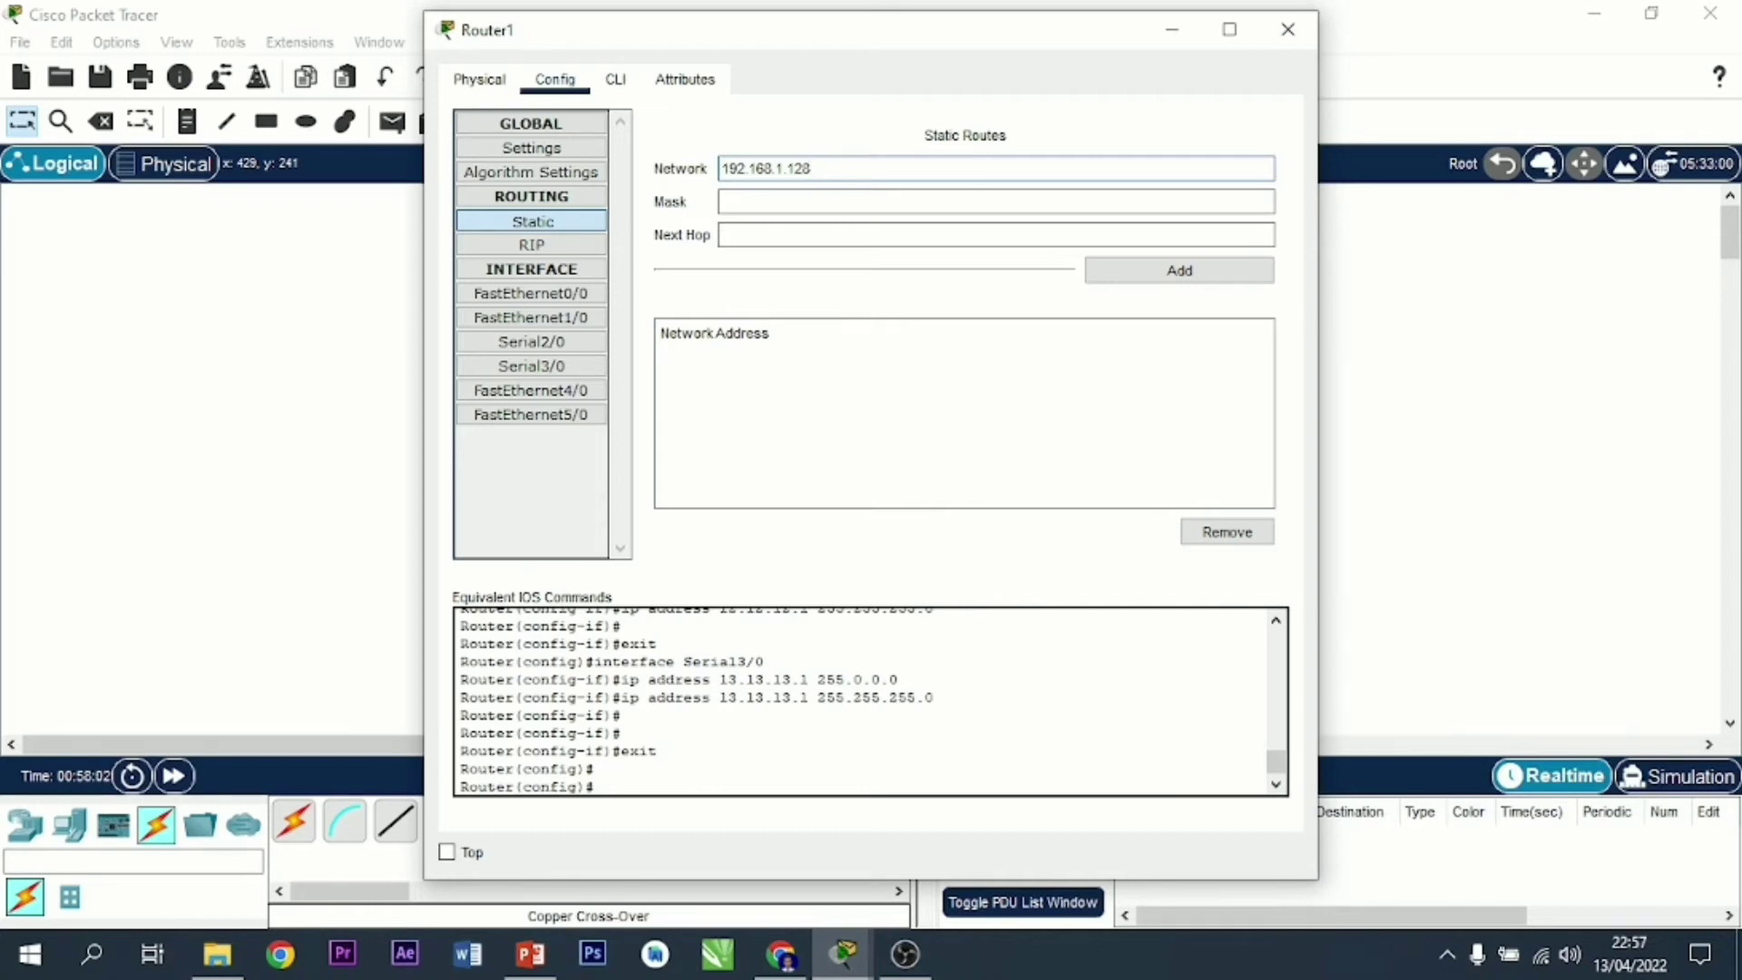
left_click(996, 202)
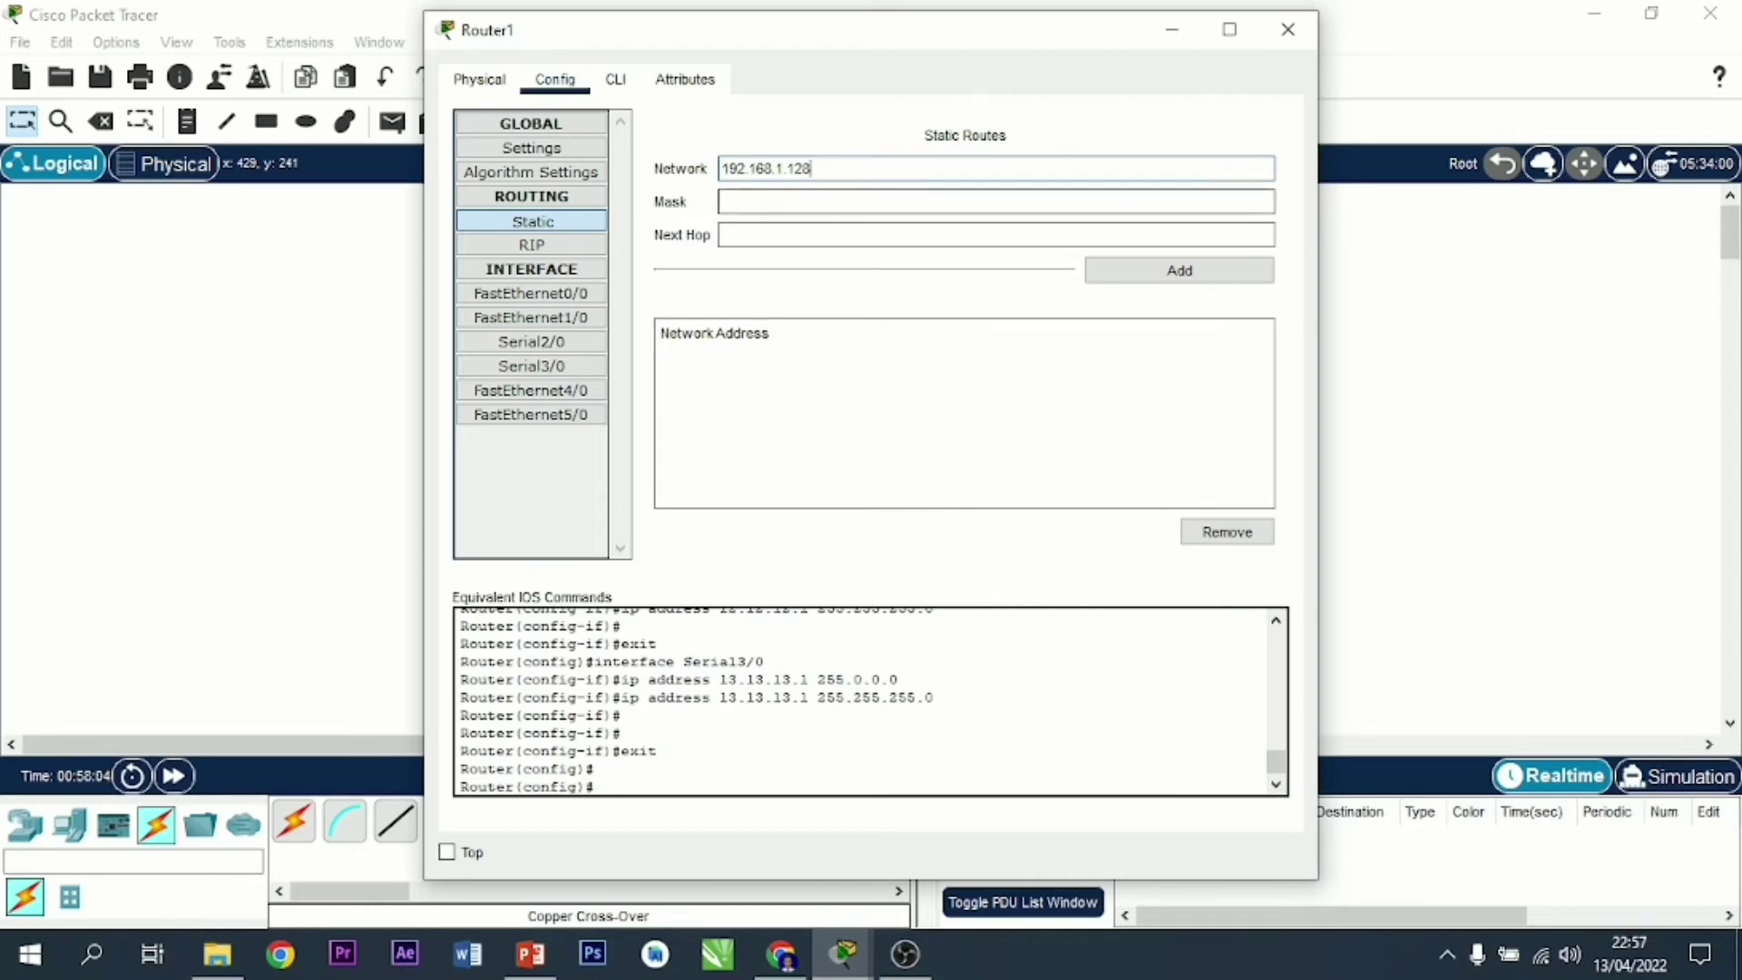
type("255.255.255.128")
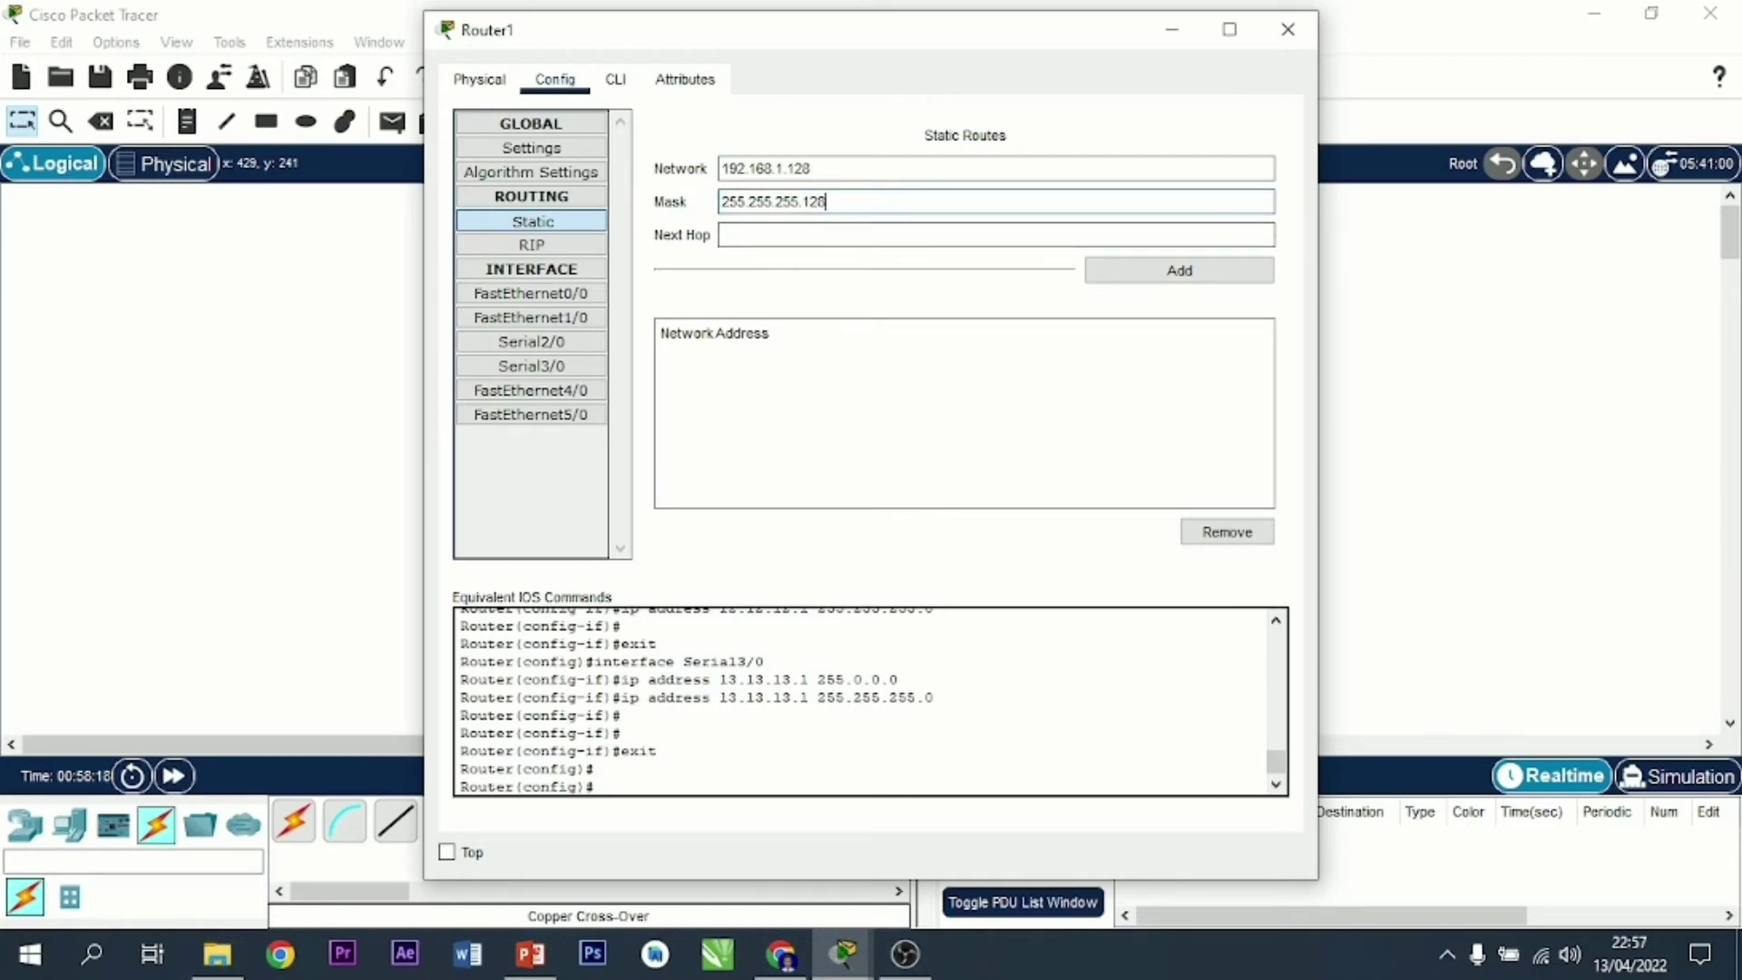
key("Tab")
type("12.12.")
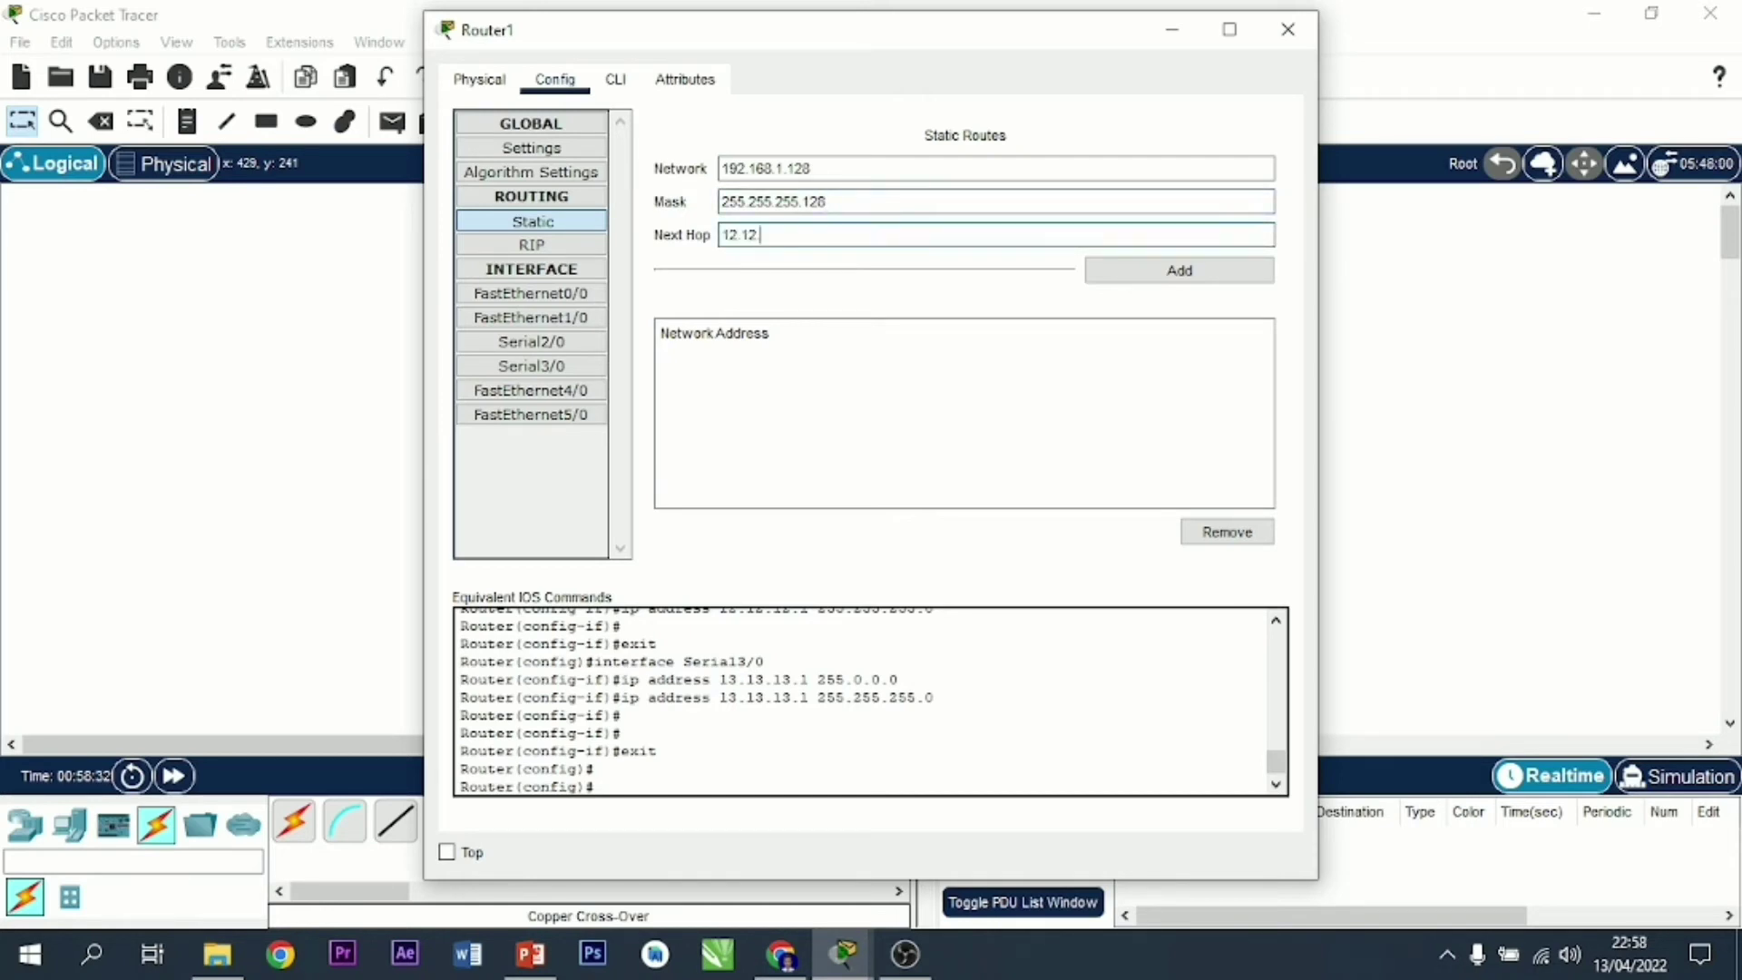
type("12.2")
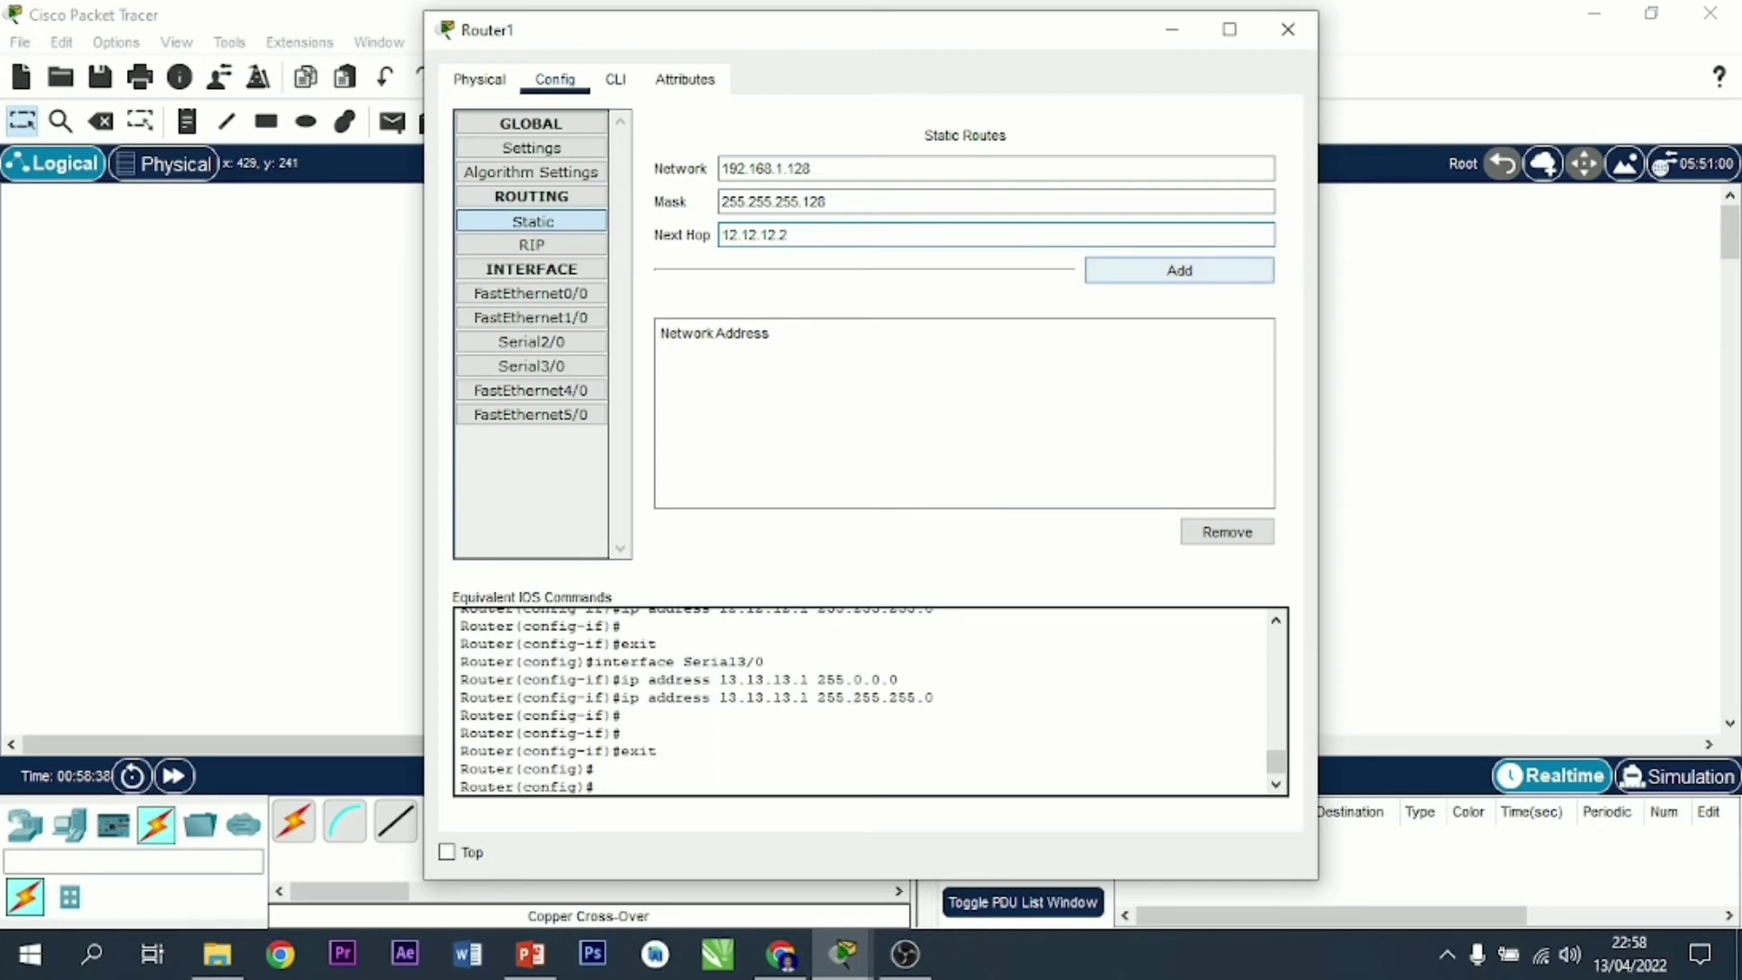
left_click(1179, 271)
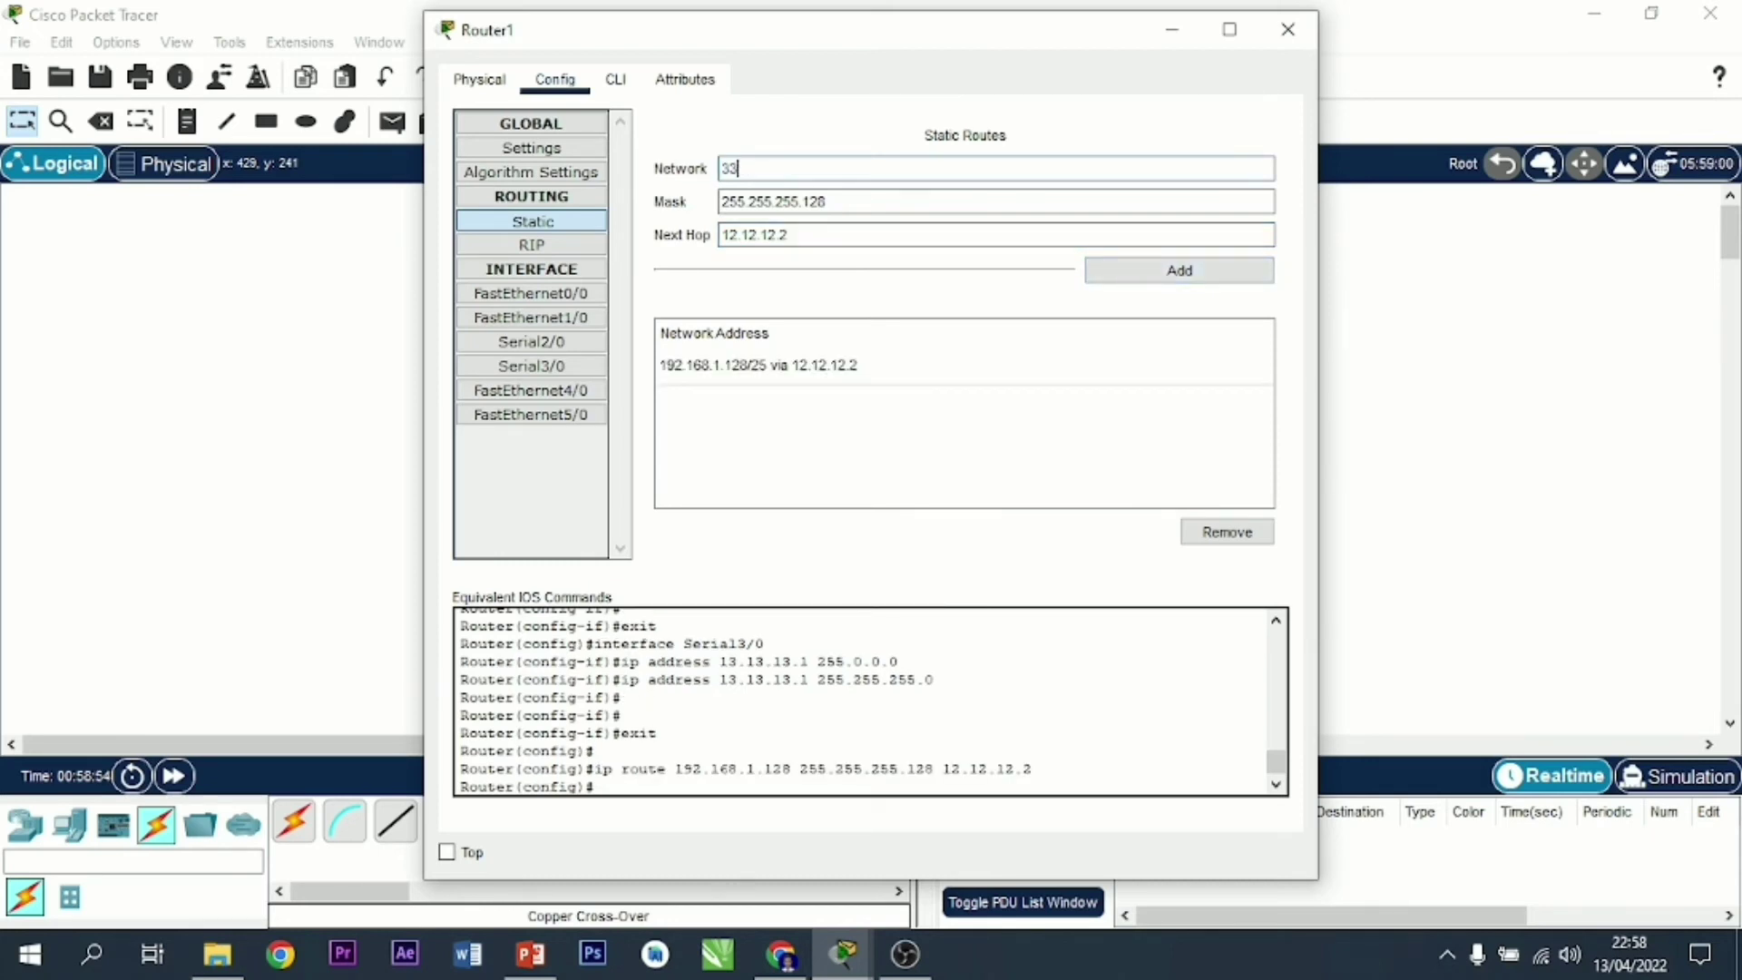
Step: Add a static route on Router1 to network 33.33.33.0, mask 255.255.255.0, with next hop 13.13.13.3
type(".33.33.0")
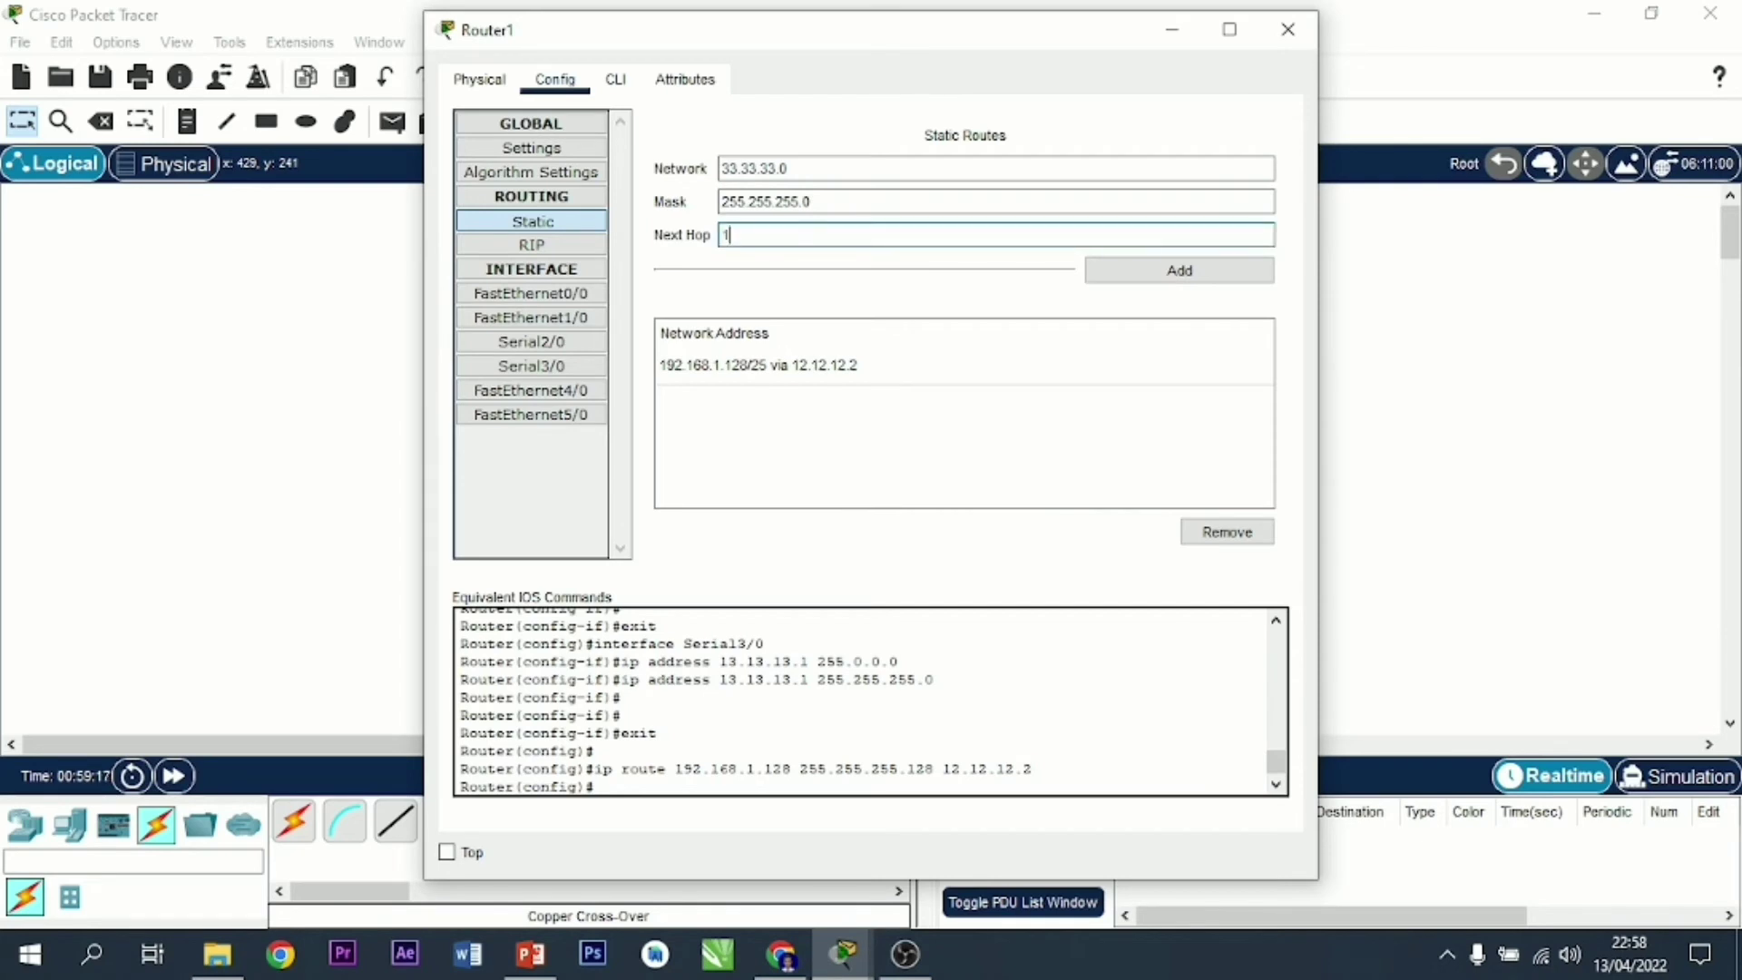
type("3.13.13")
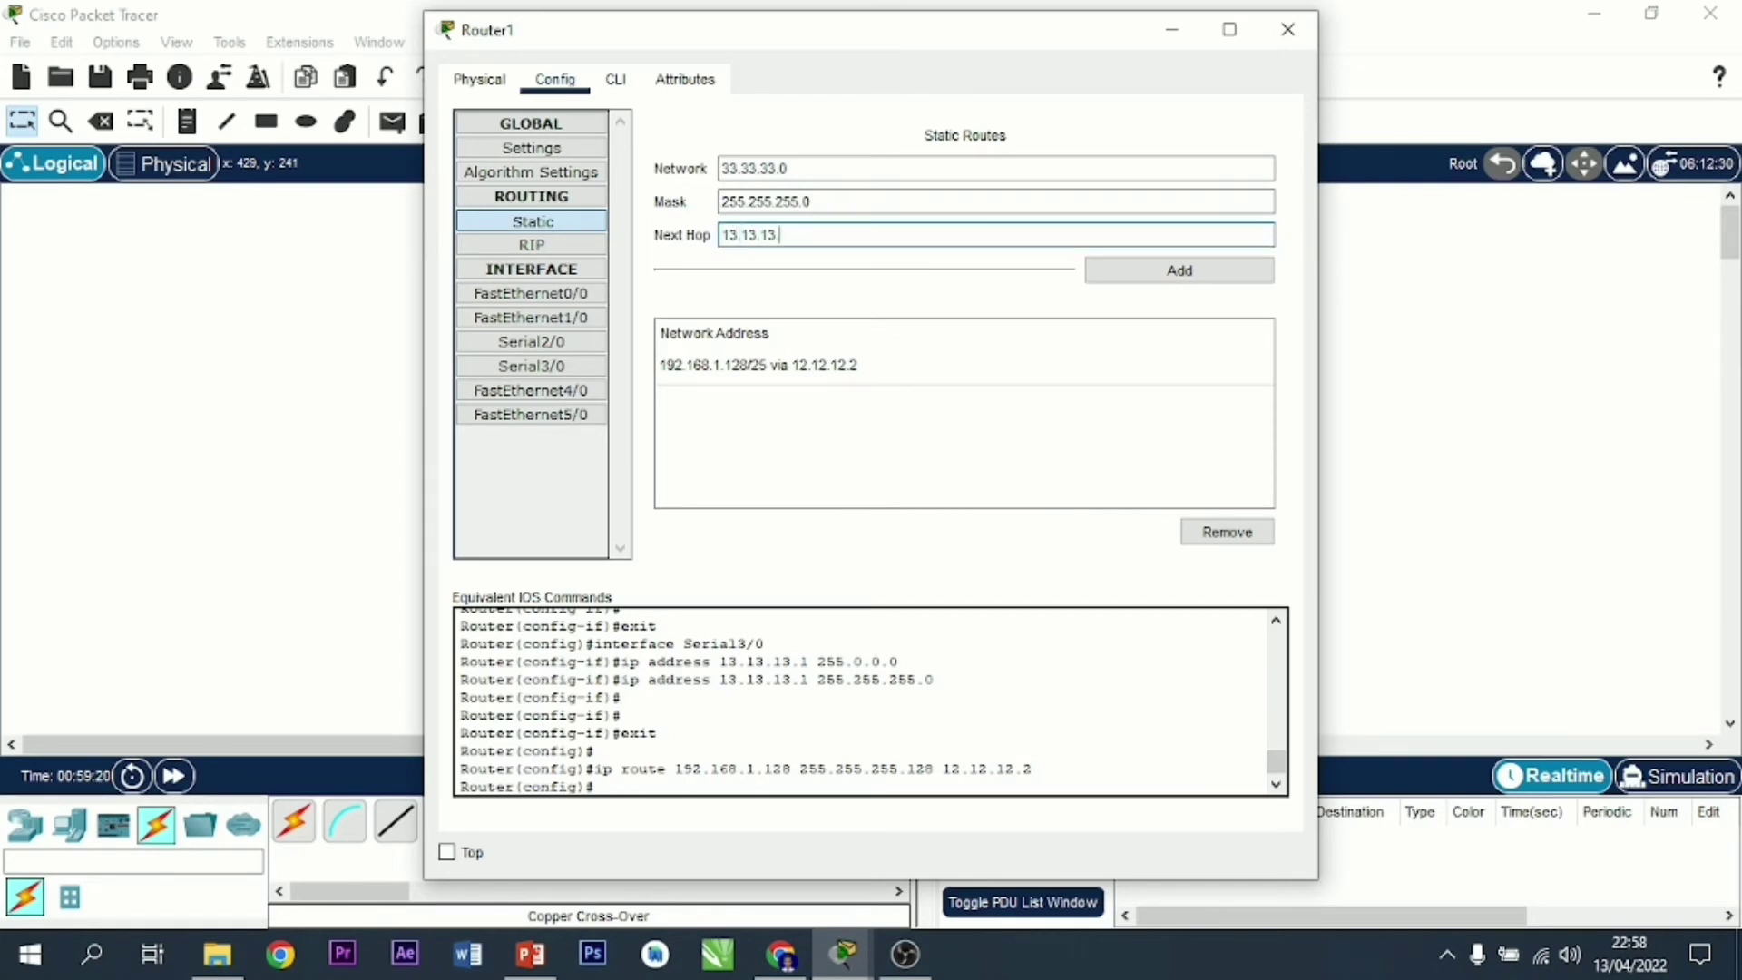
type(".3")
left_click(1179, 271)
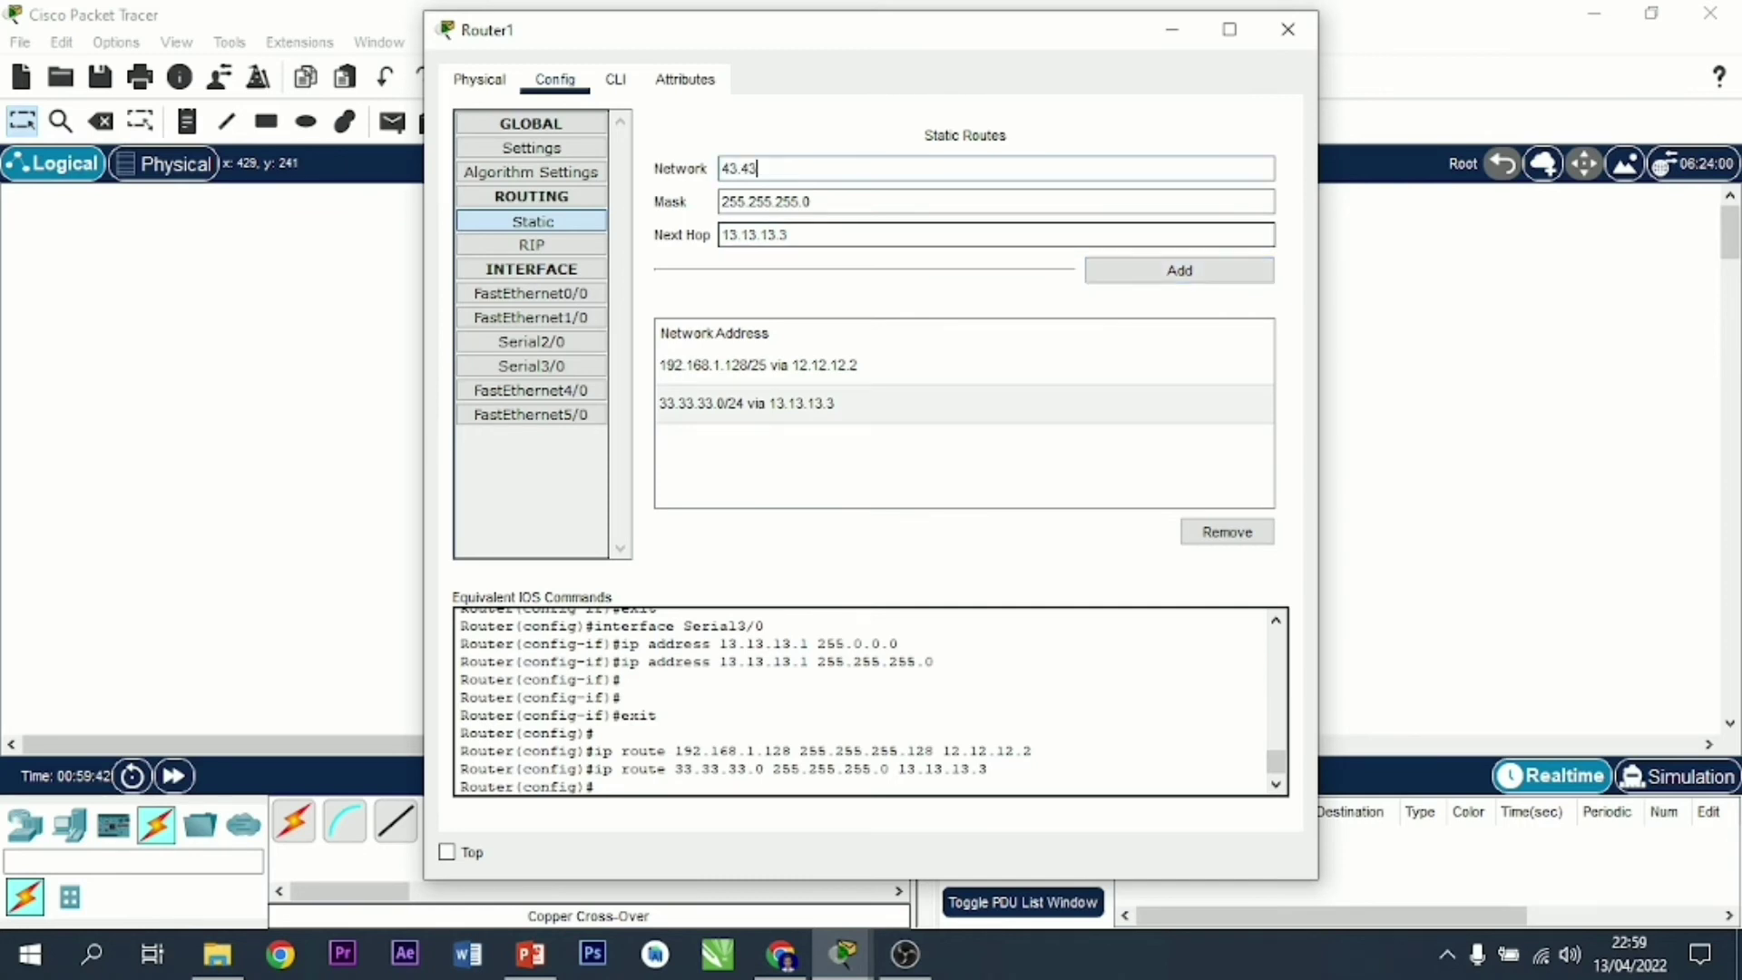
Step: Add a static route on Router1 to network 43.43.43.0, mask 255.255.255.0, with next hop 13.13.13.3, and close its configuration
type(".43.0")
left_click(811, 202)
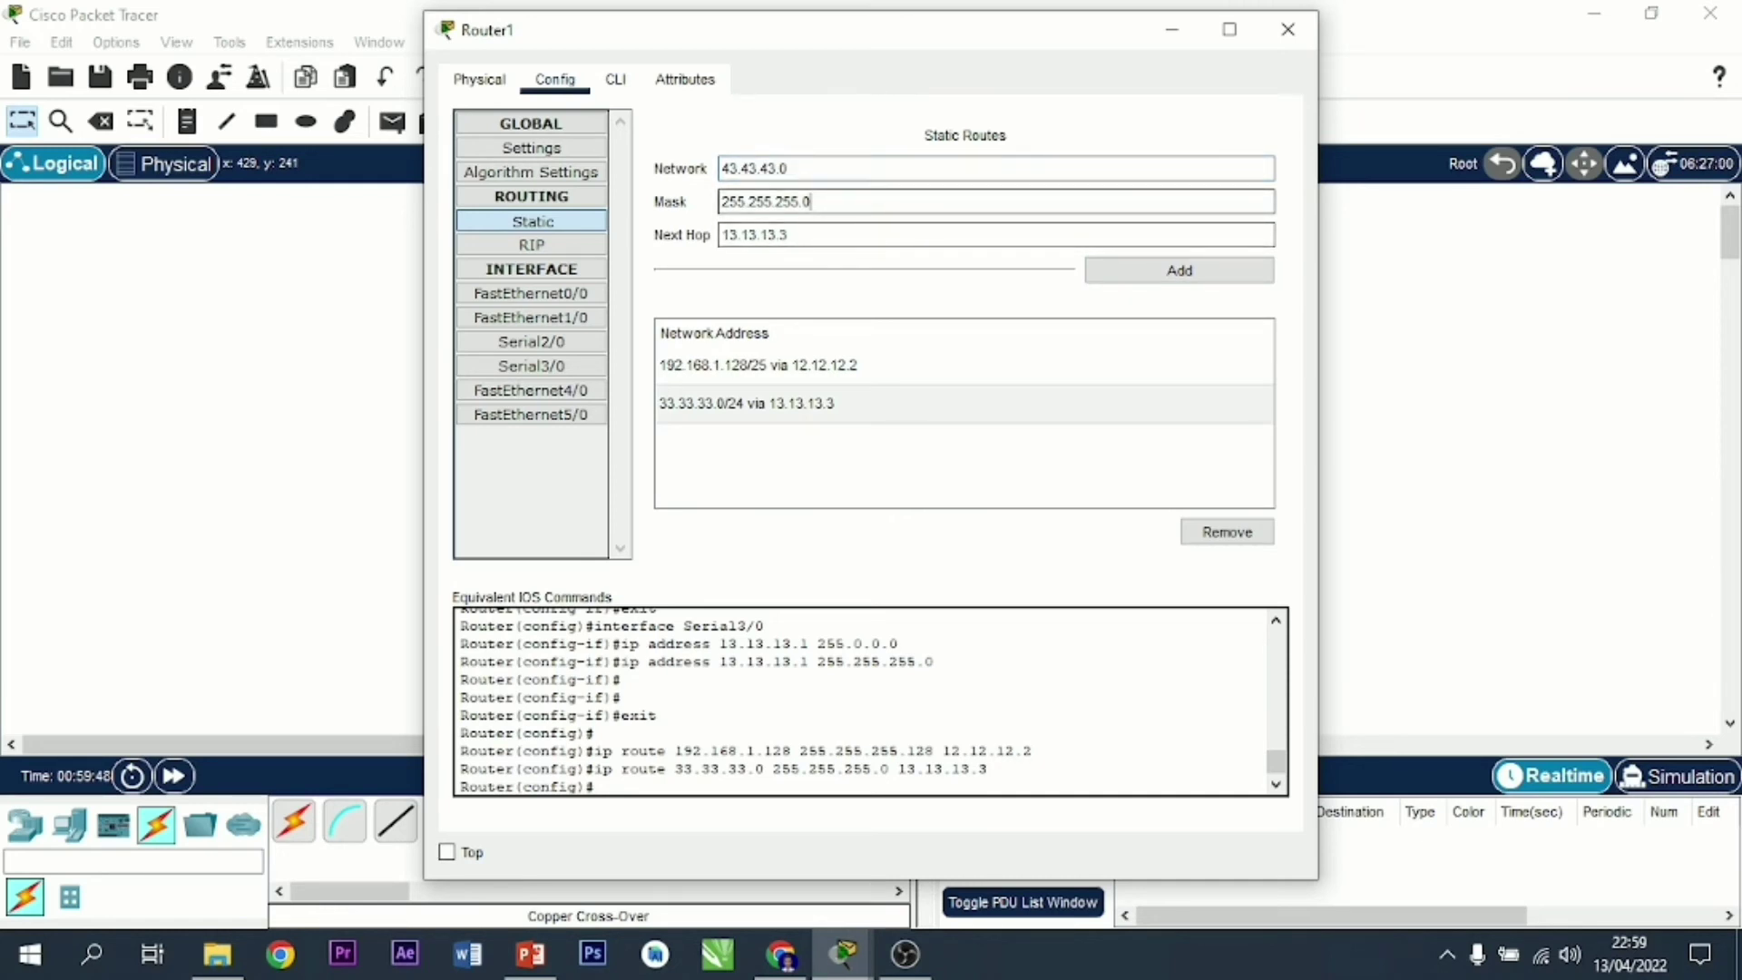
left_click(788, 235)
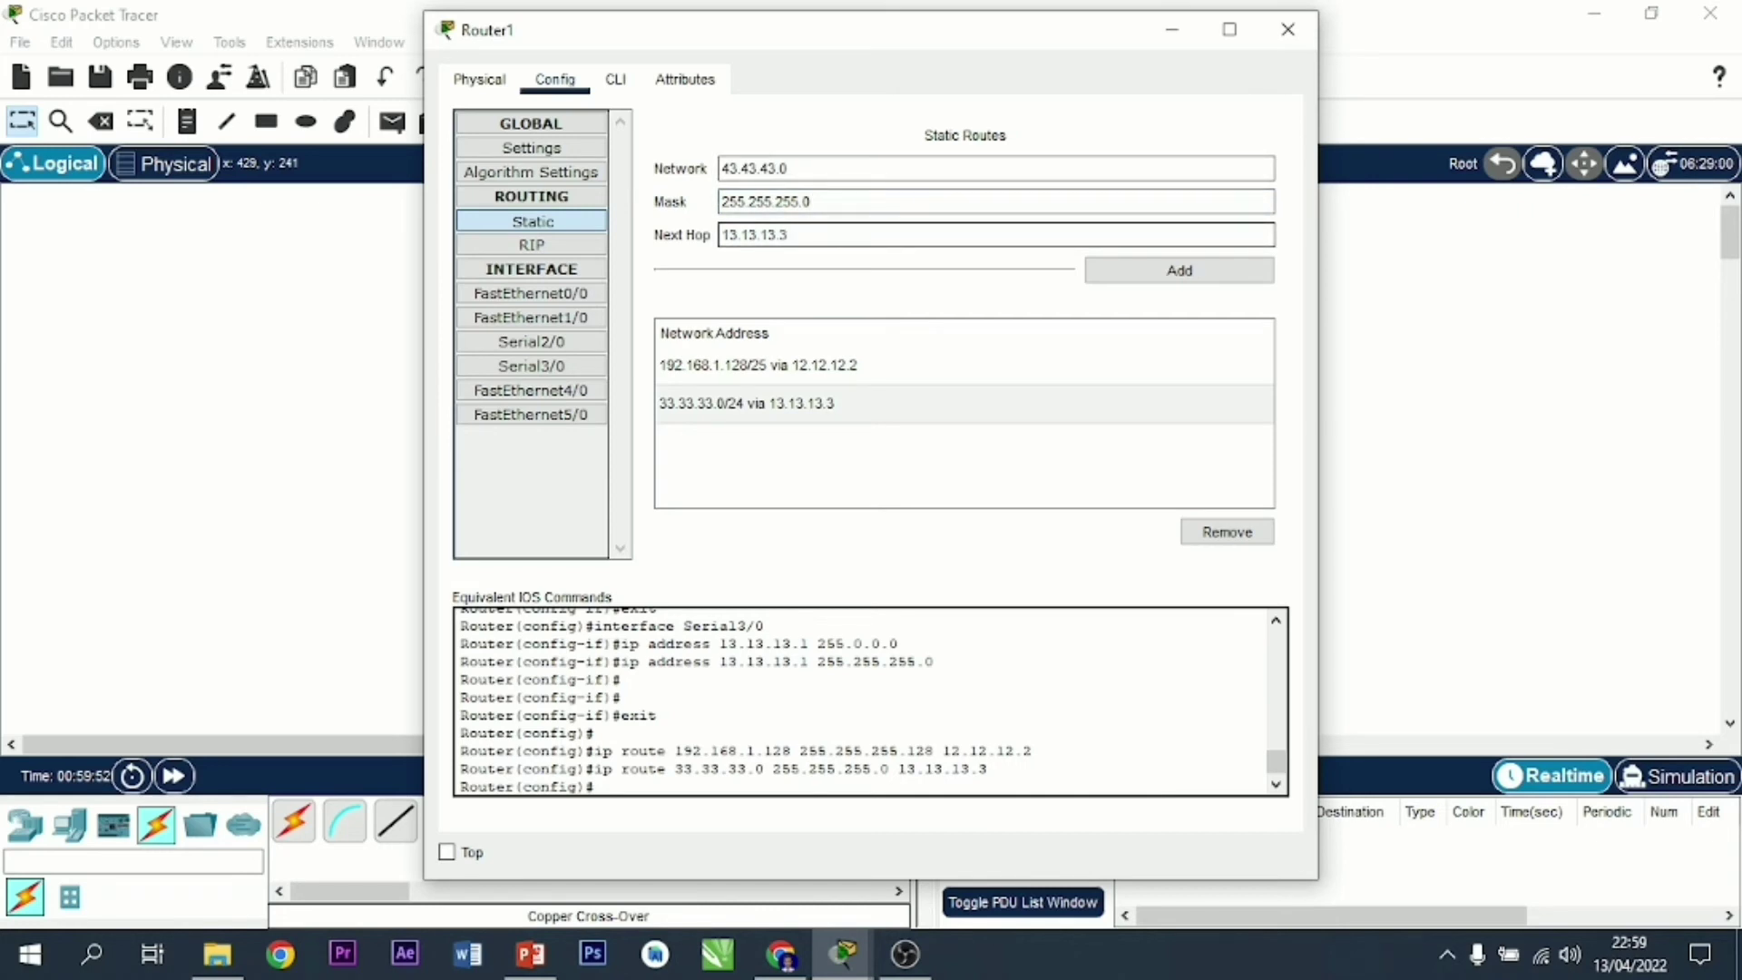
left_click(1178, 271)
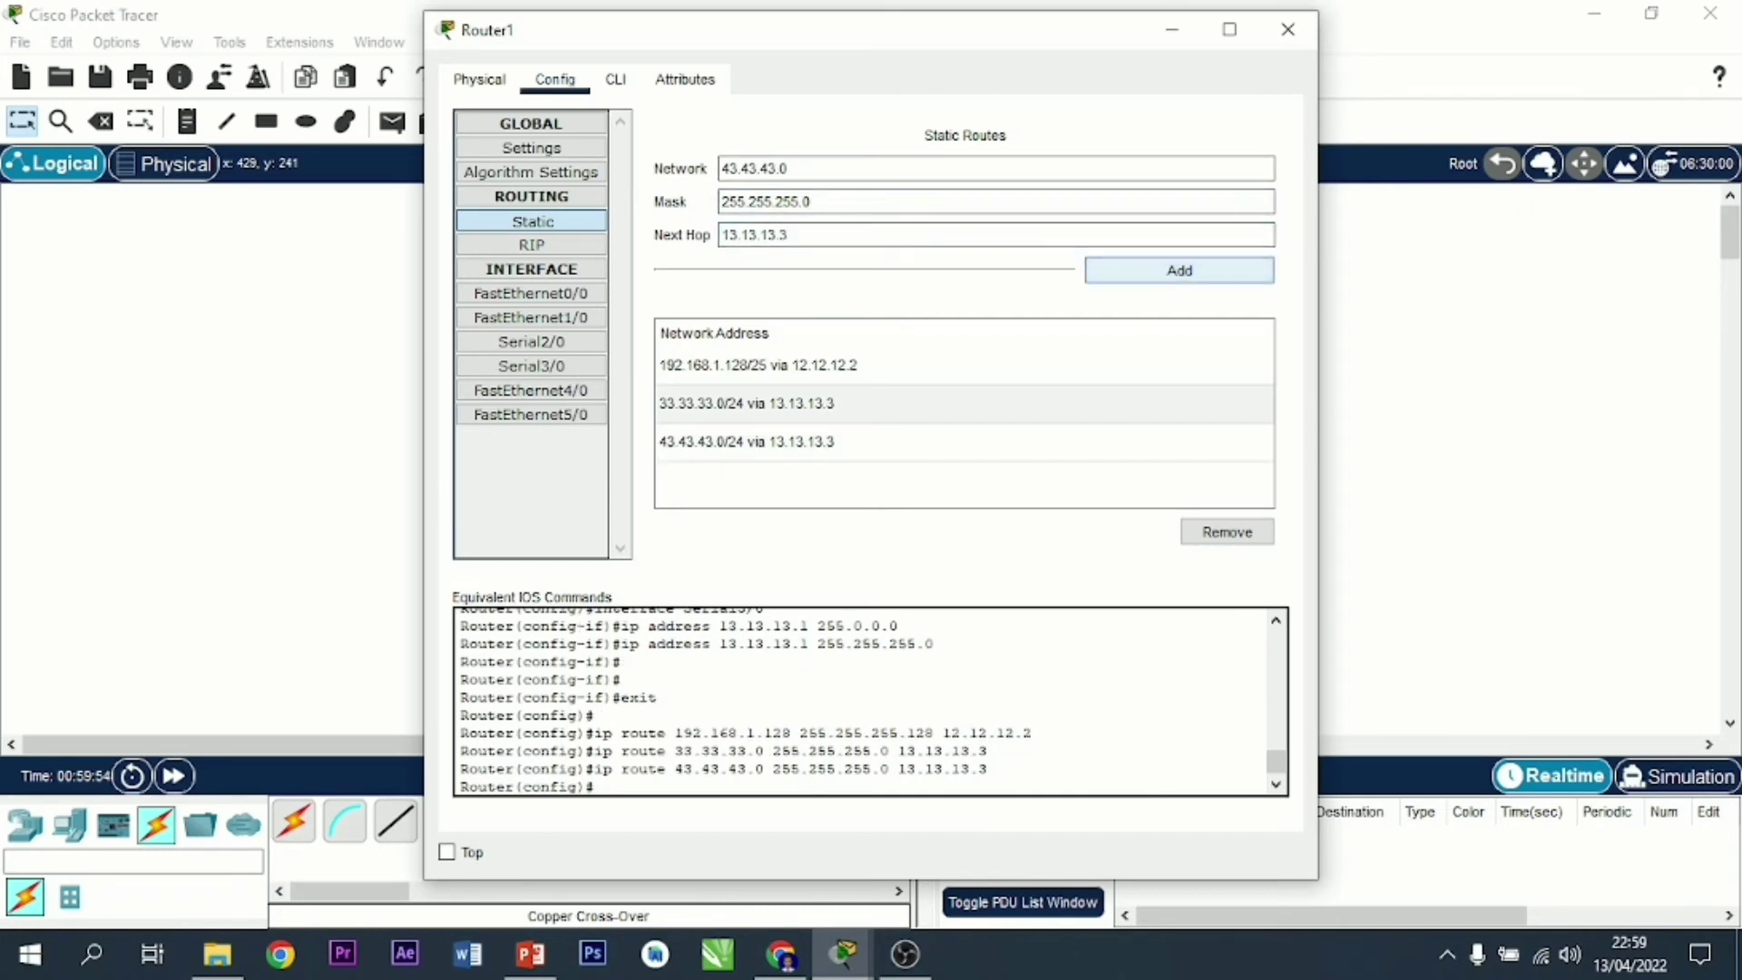
left_click(1287, 29)
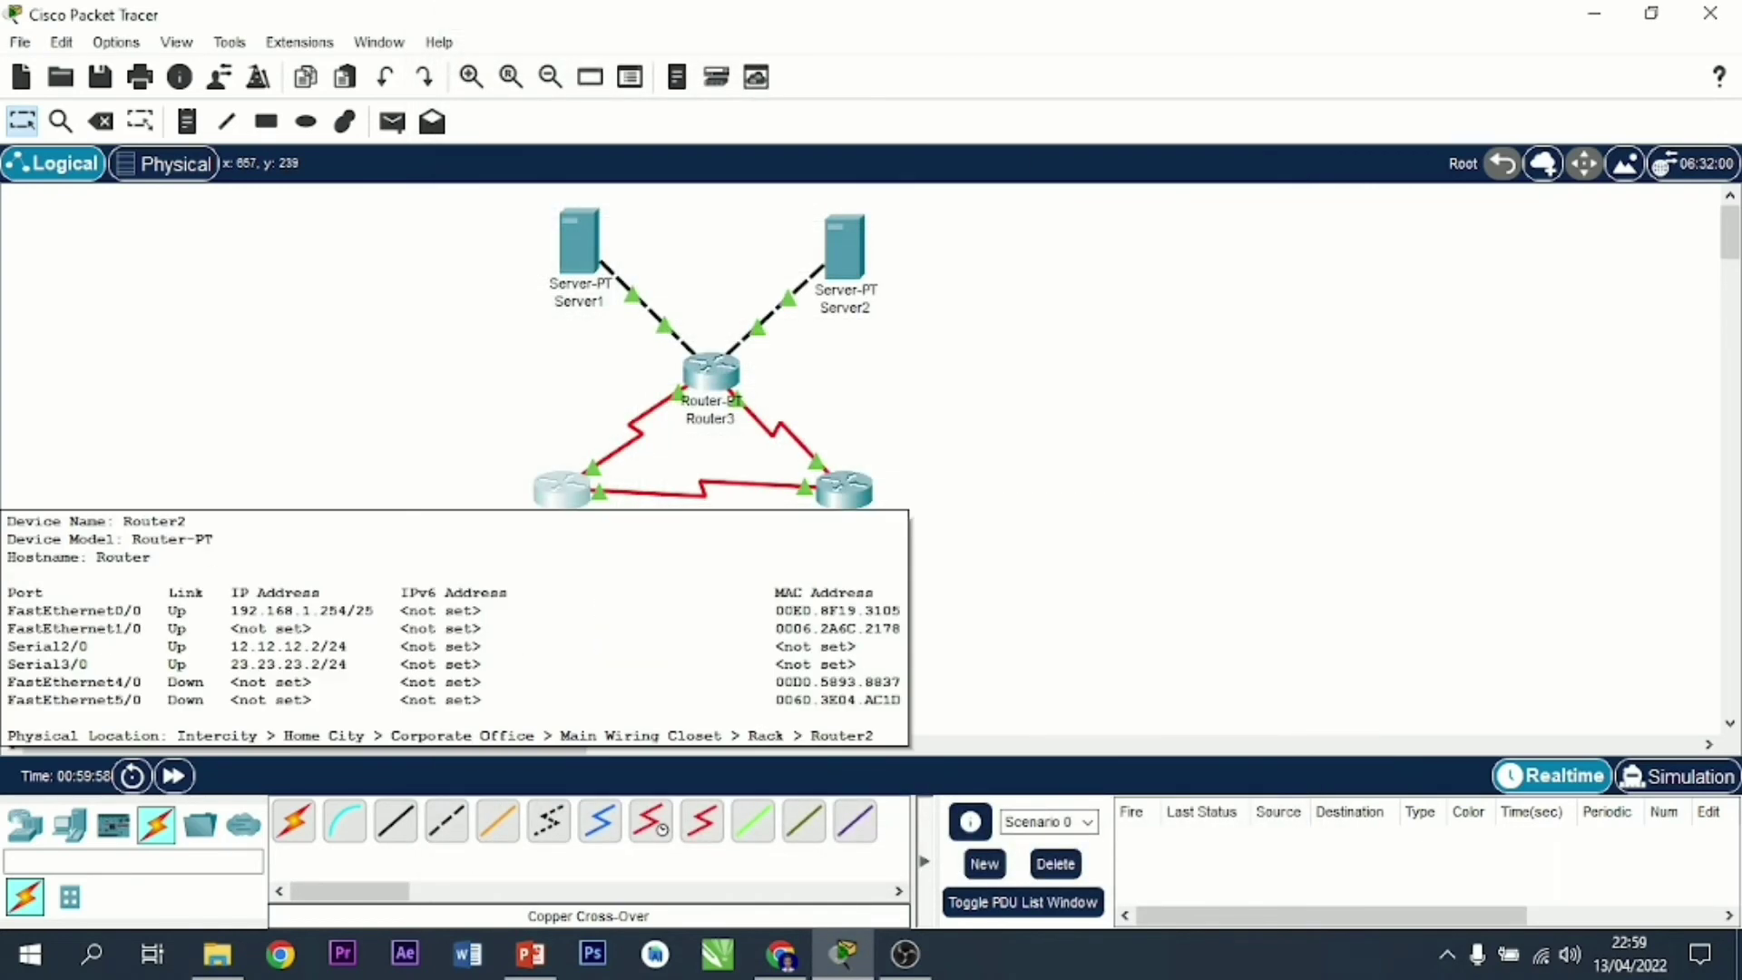
Step: Add a static route on Router2 to network 192.168.1.0, mask 255.255.255.128, with next hop 12.12.12.1
left_click(843, 490)
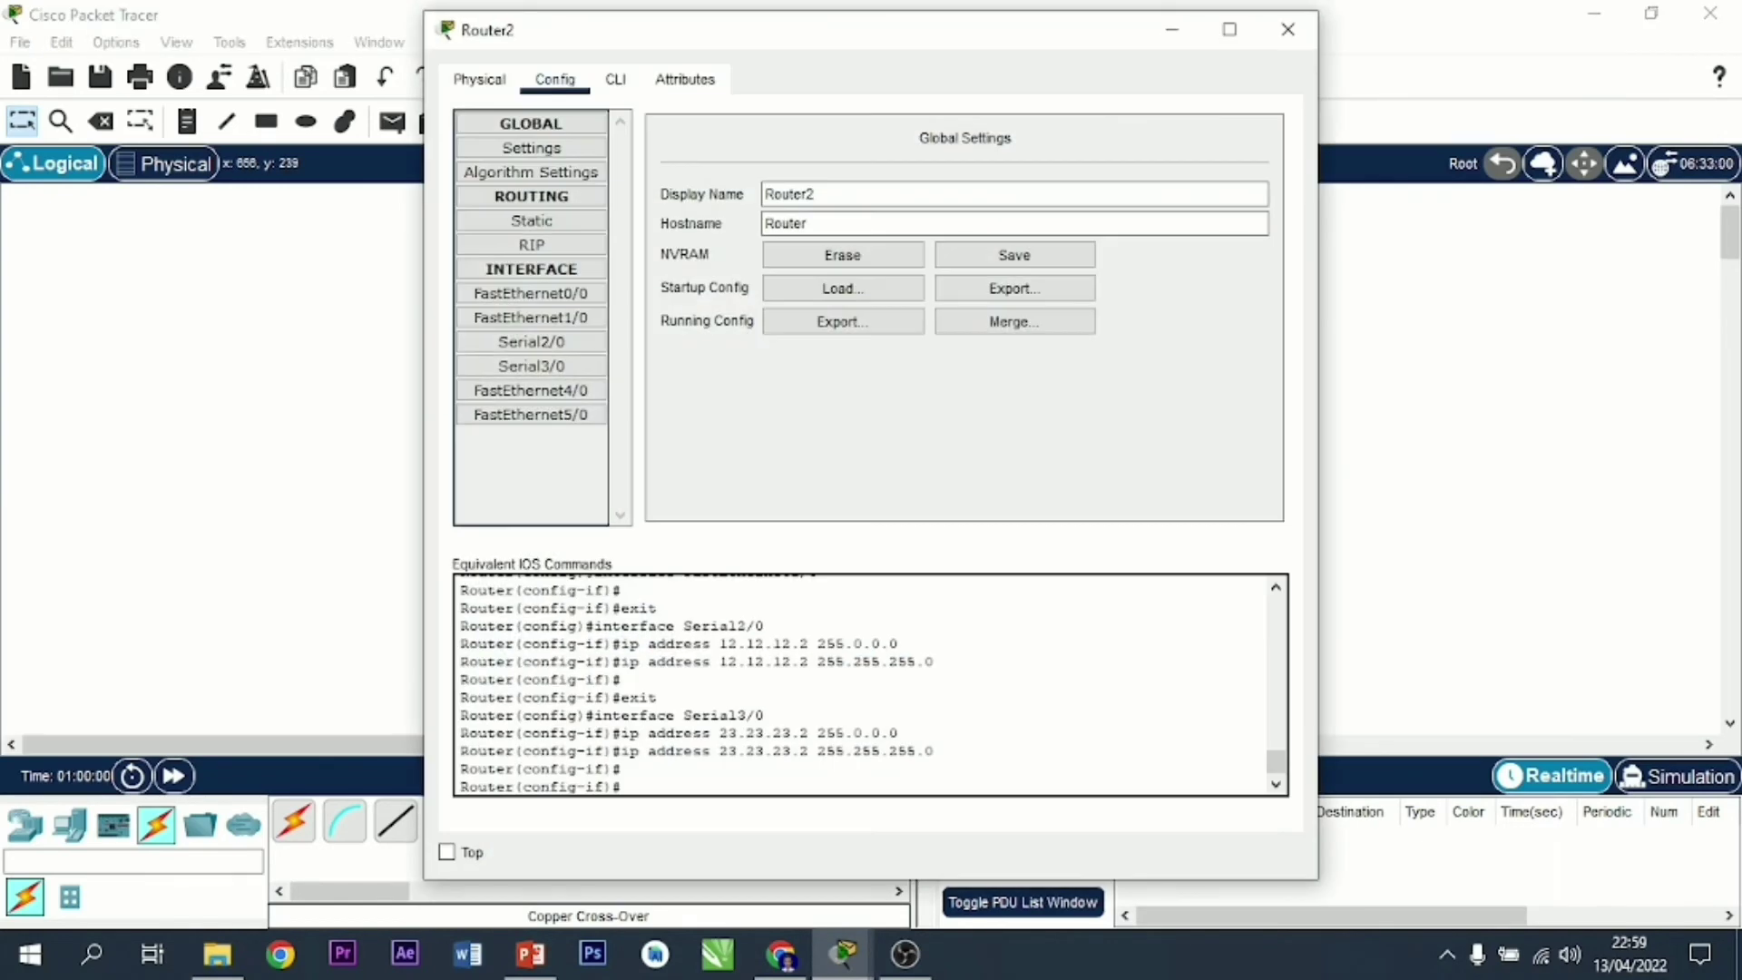
left_click(531, 221)
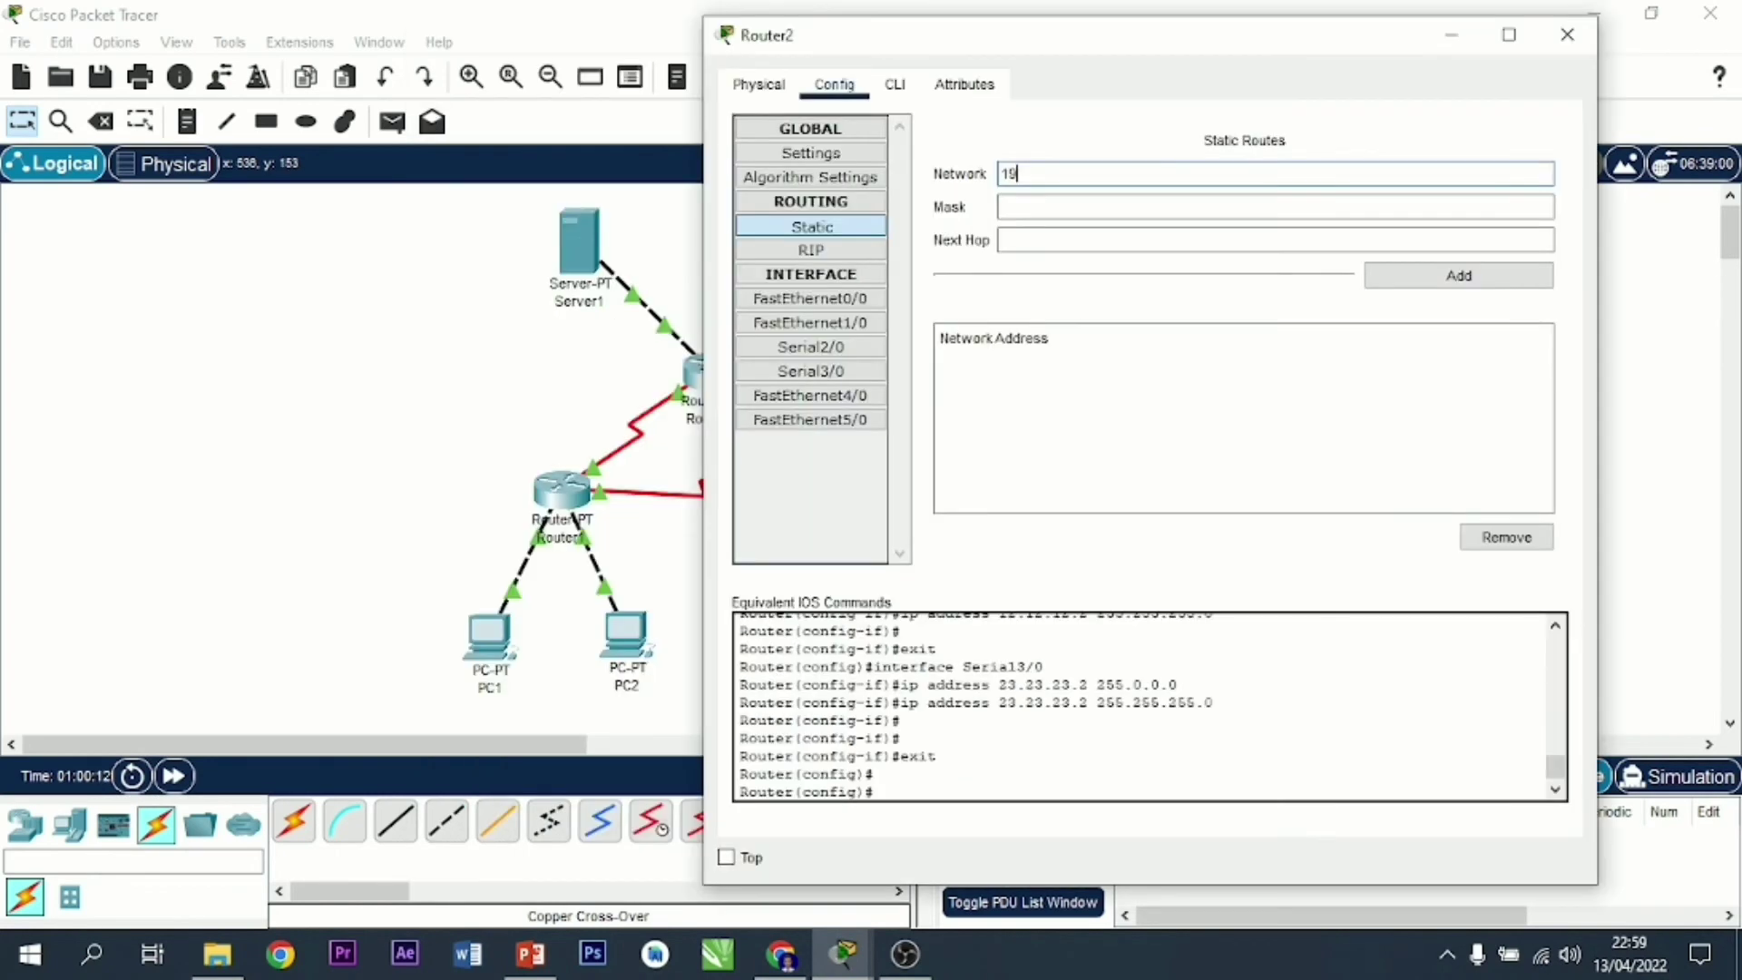
type("2.168.1.0")
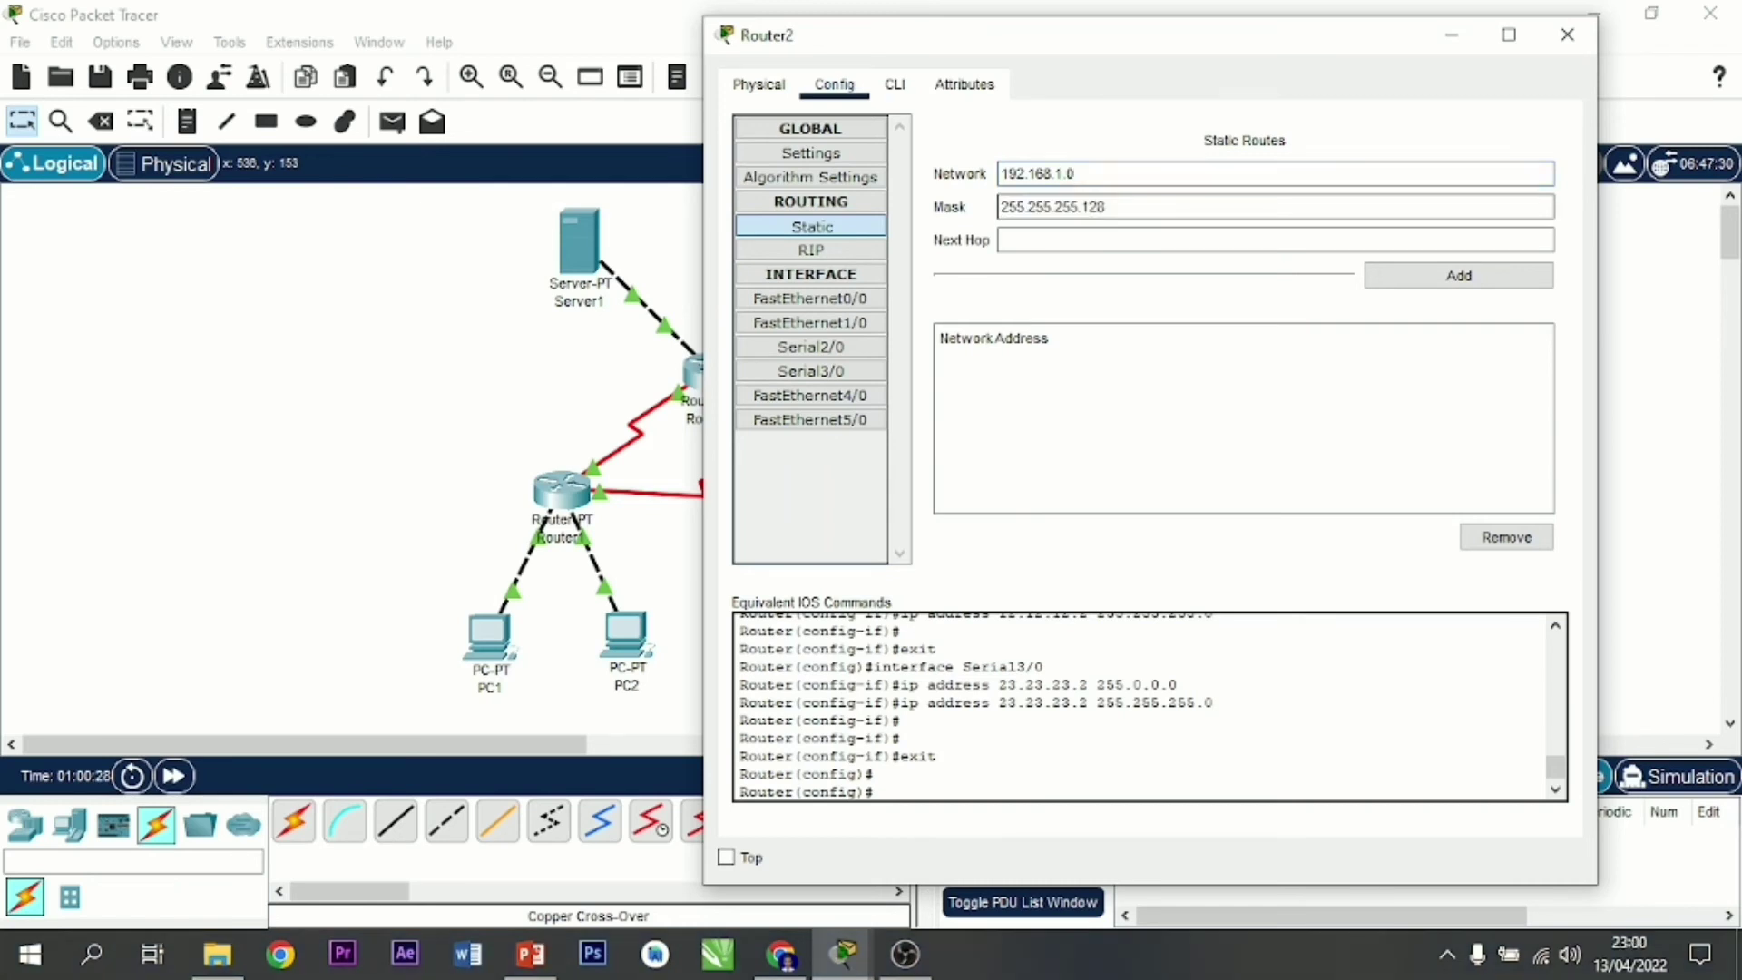
key("Tab")
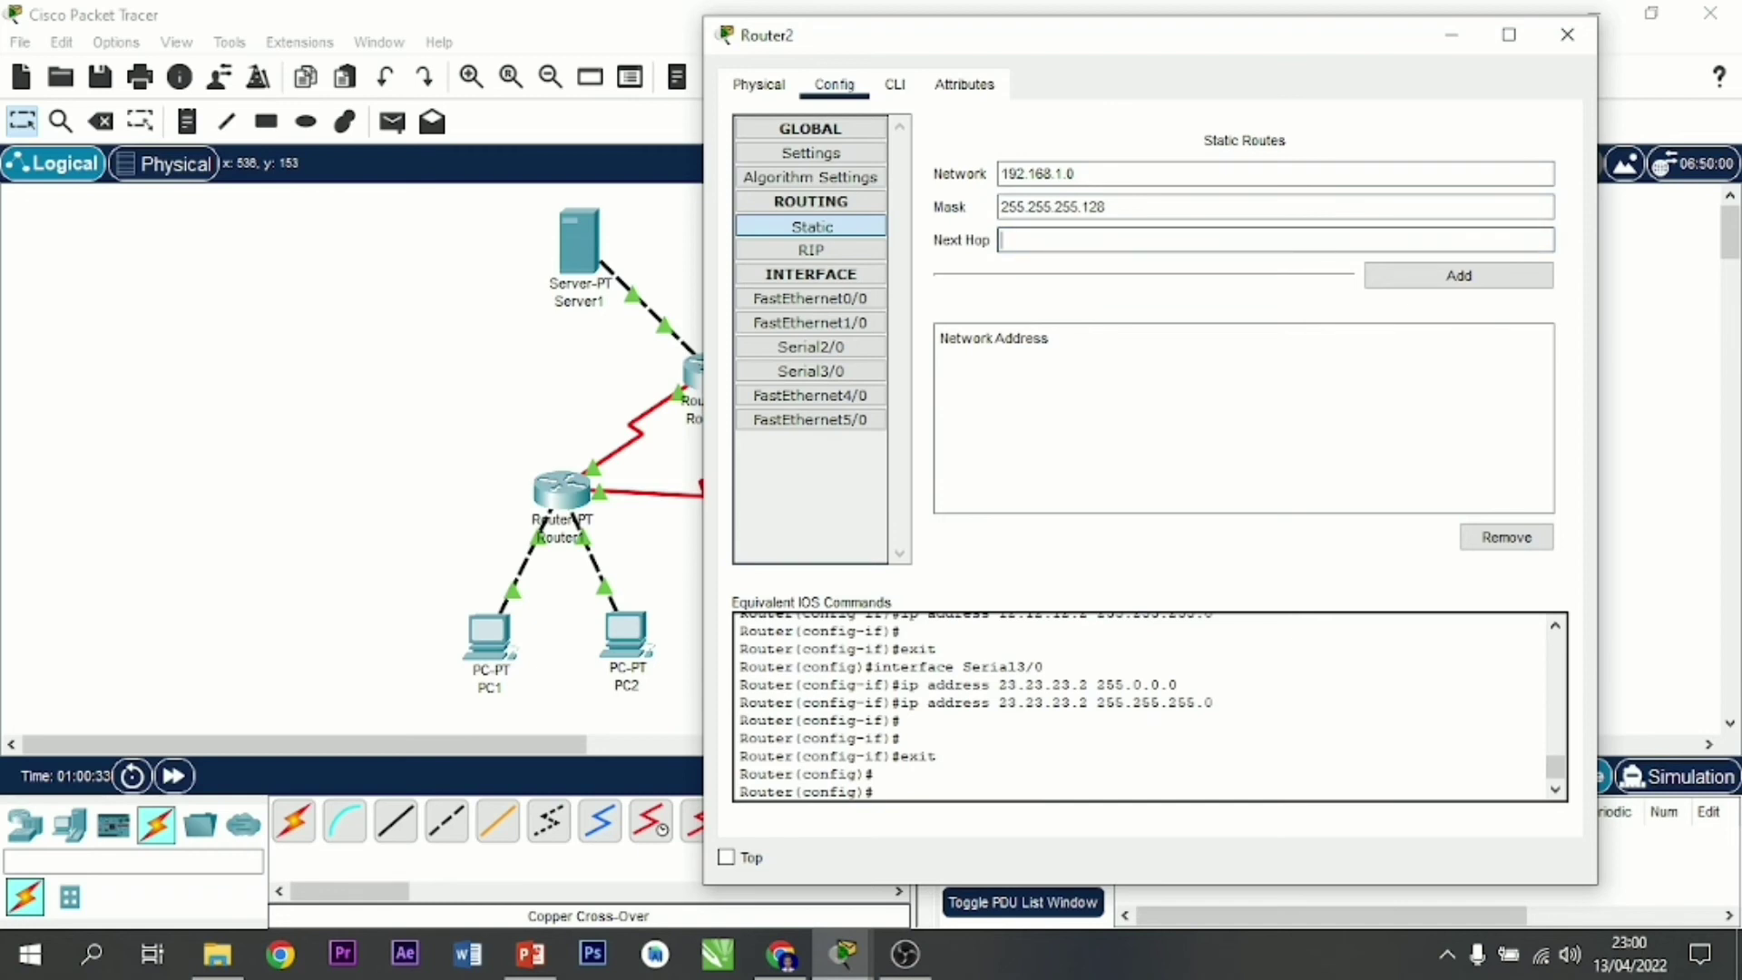
type("12.12.12.1")
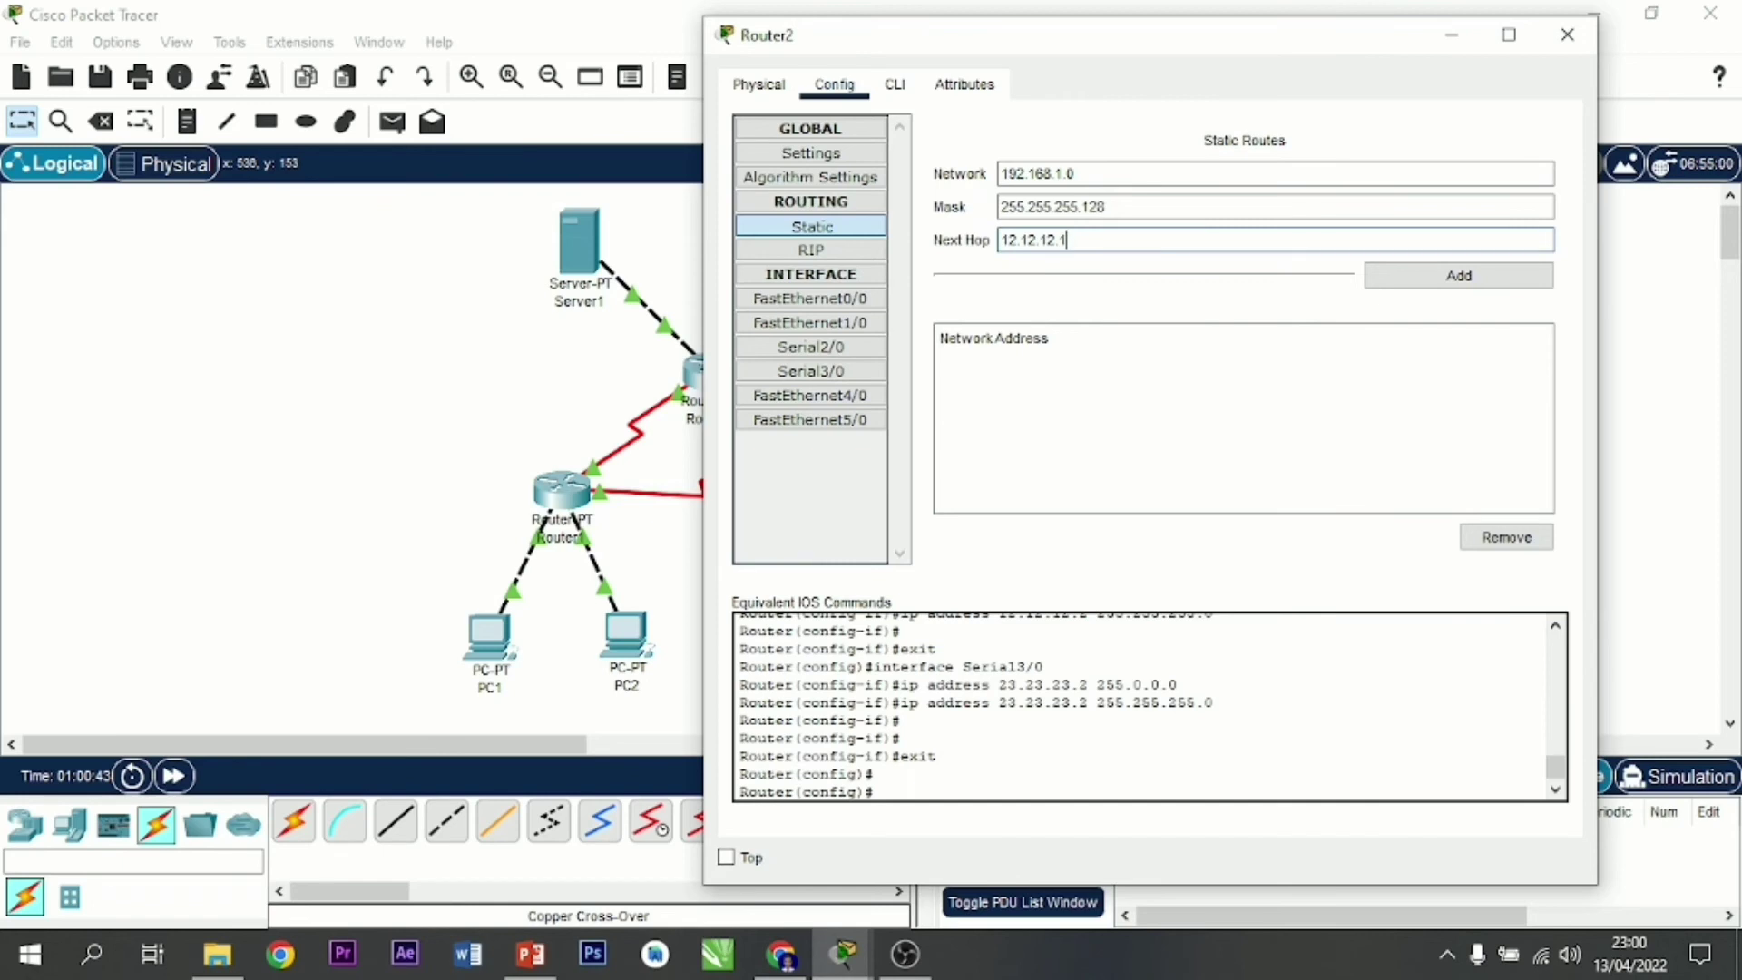
left_click(1458, 275)
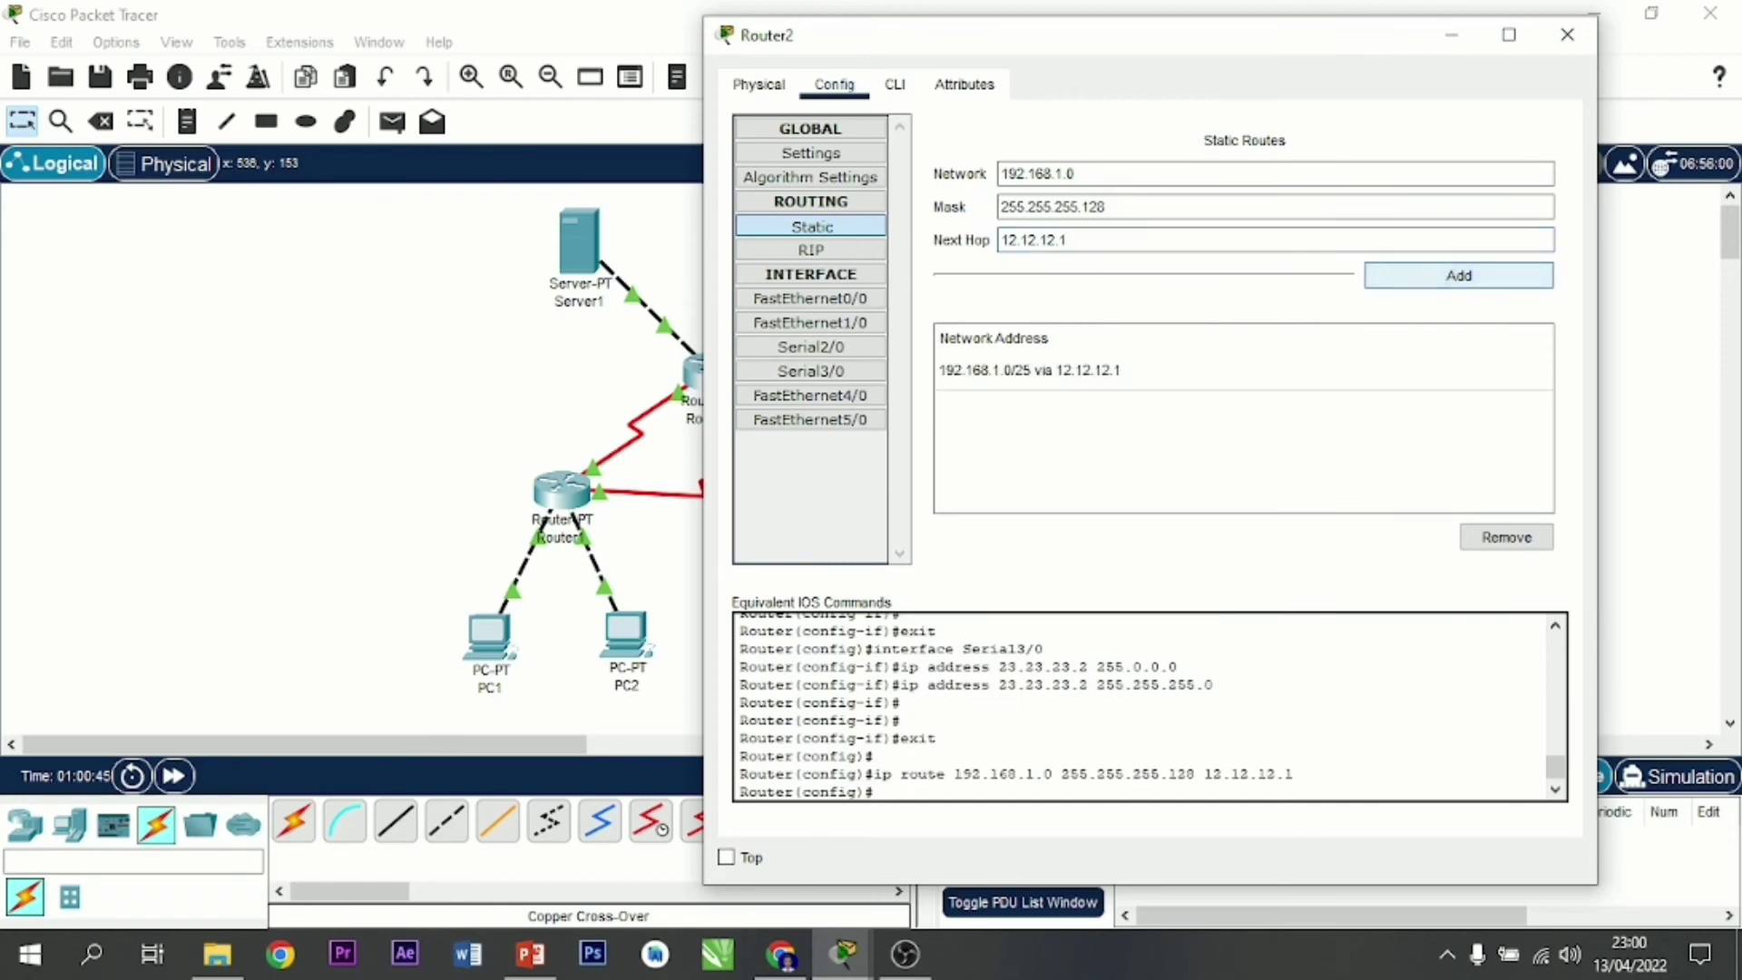
Step: Add a static route on Router2 to network 33.33.33.0, mask 255.255.255.0, with next hop 23.23.23.3
left_click(1038, 173)
type("33.33.")
type("33.0")
key("Tab")
type("255.255.255.0")
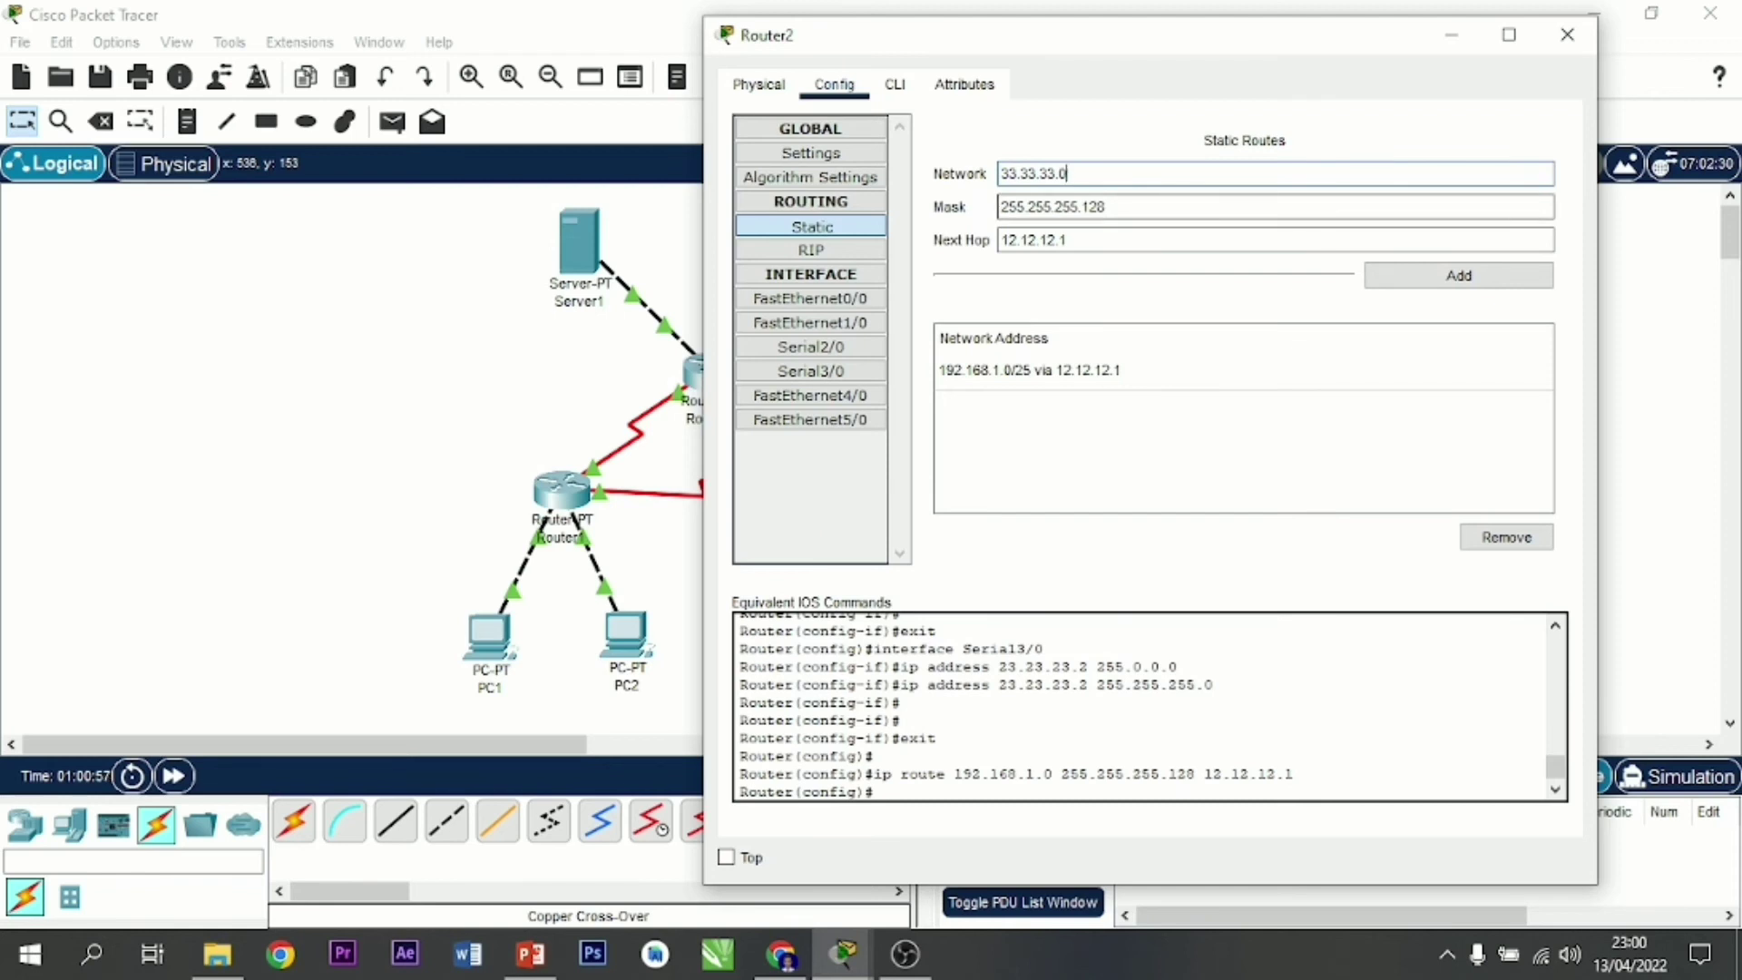
key("Tab")
key("BackSpace")
type("23.23.23.")
type("3")
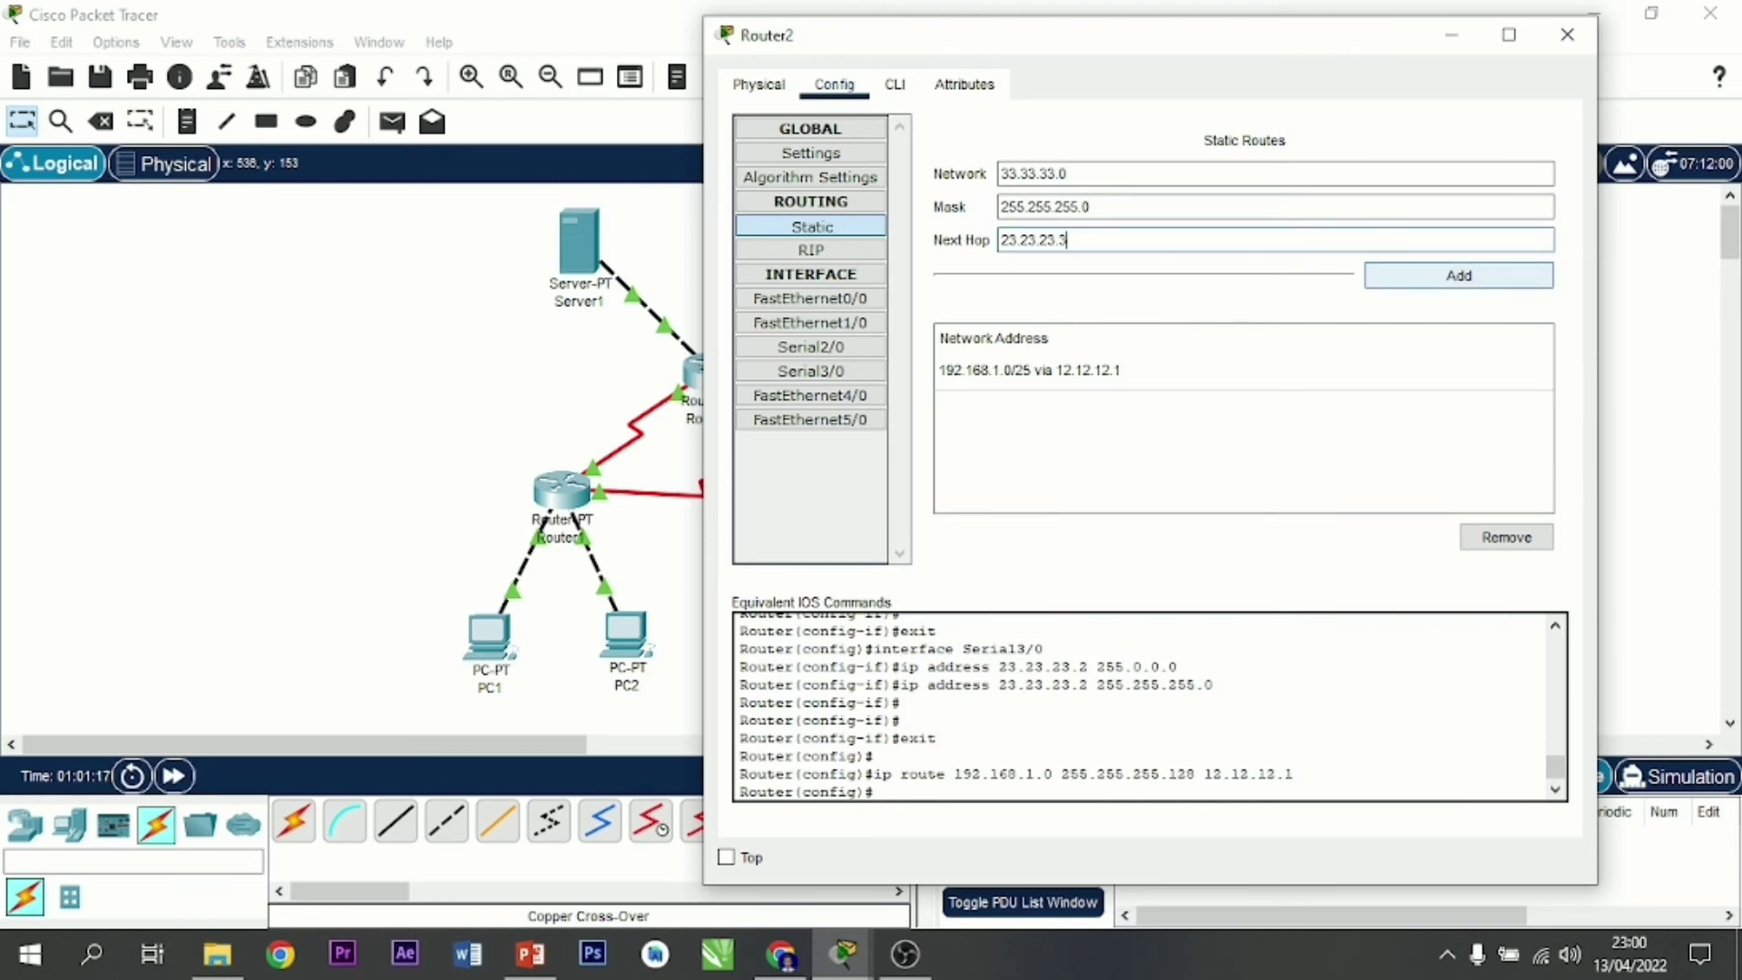
left_click(1459, 276)
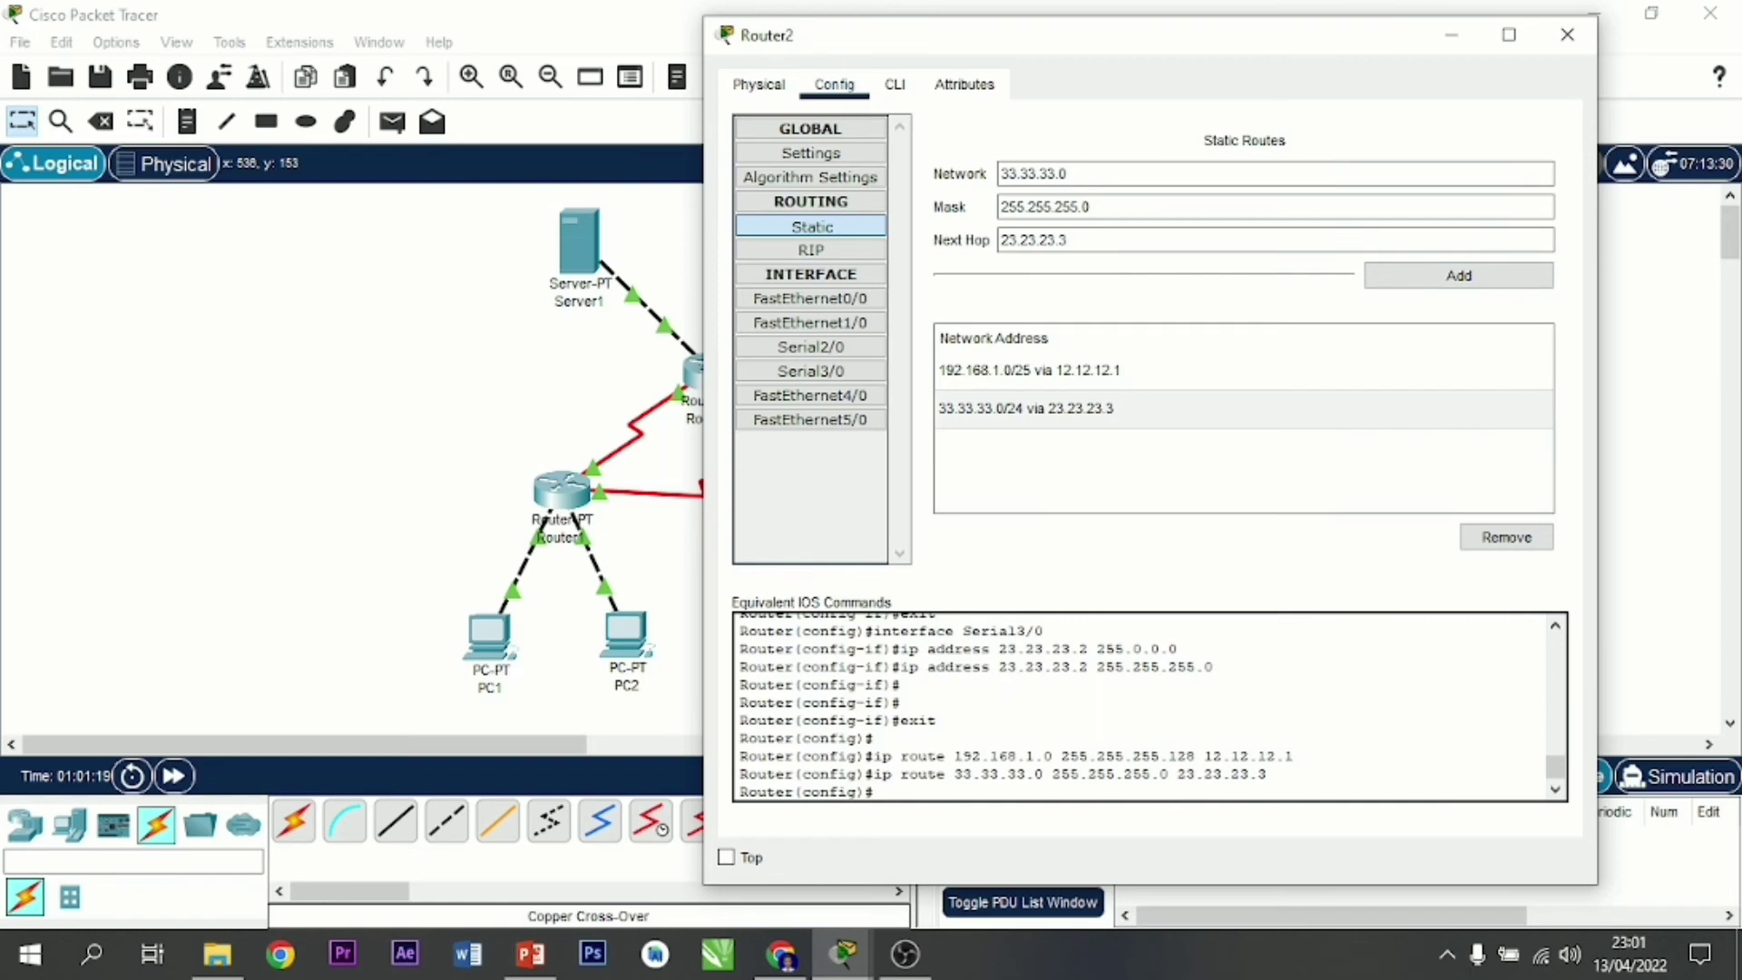
Step: Add a static route on Router2 to network 43.43.43.0, mask 255.255.255.0, with next hop 23.23.23.3, and close its configuration
type("43")
type(".0")
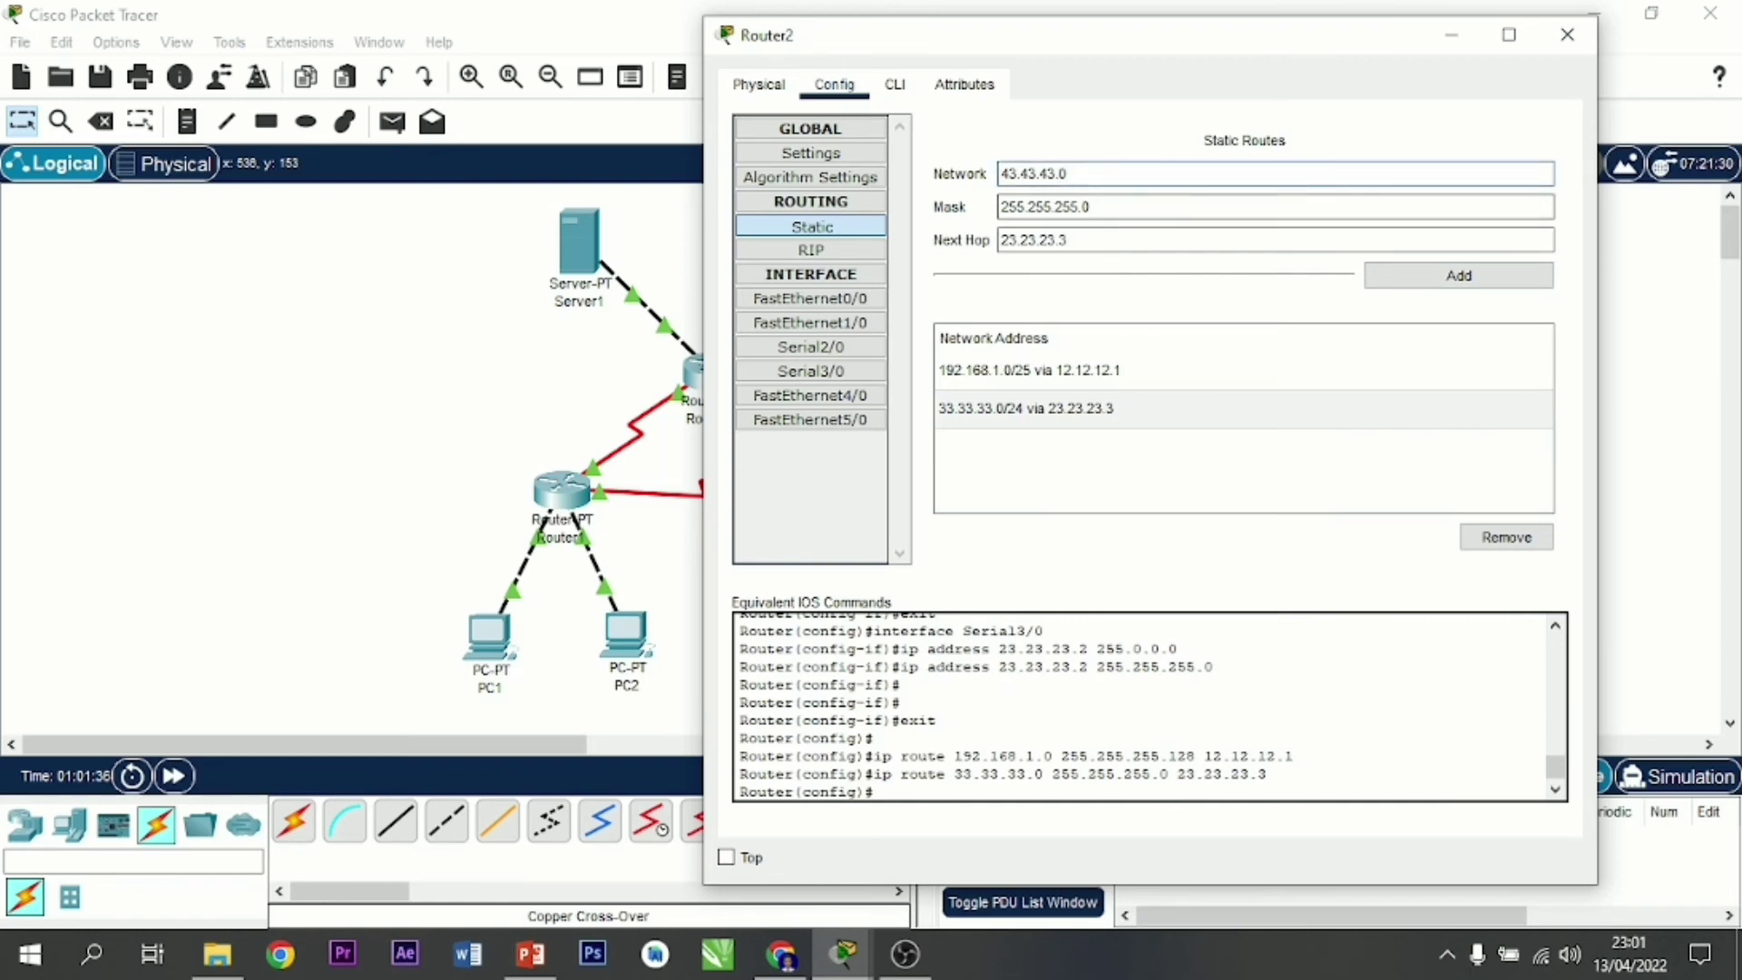
left_click(1092, 206)
left_click(1068, 240)
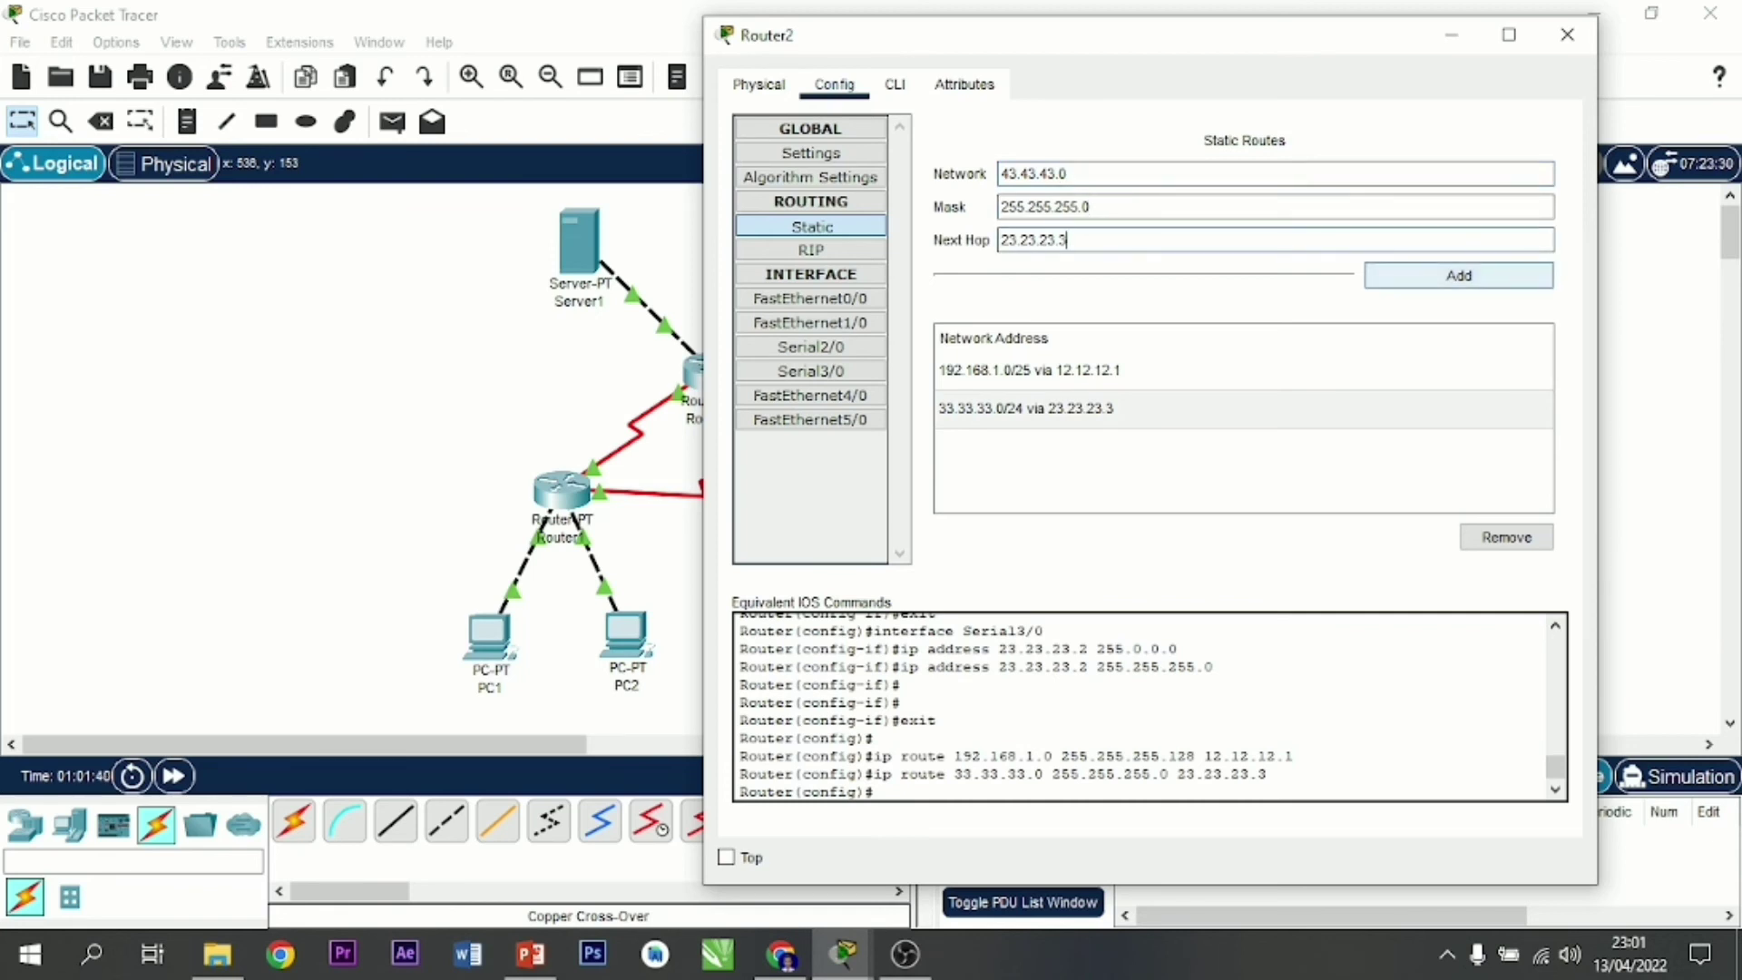
left_click(1458, 274)
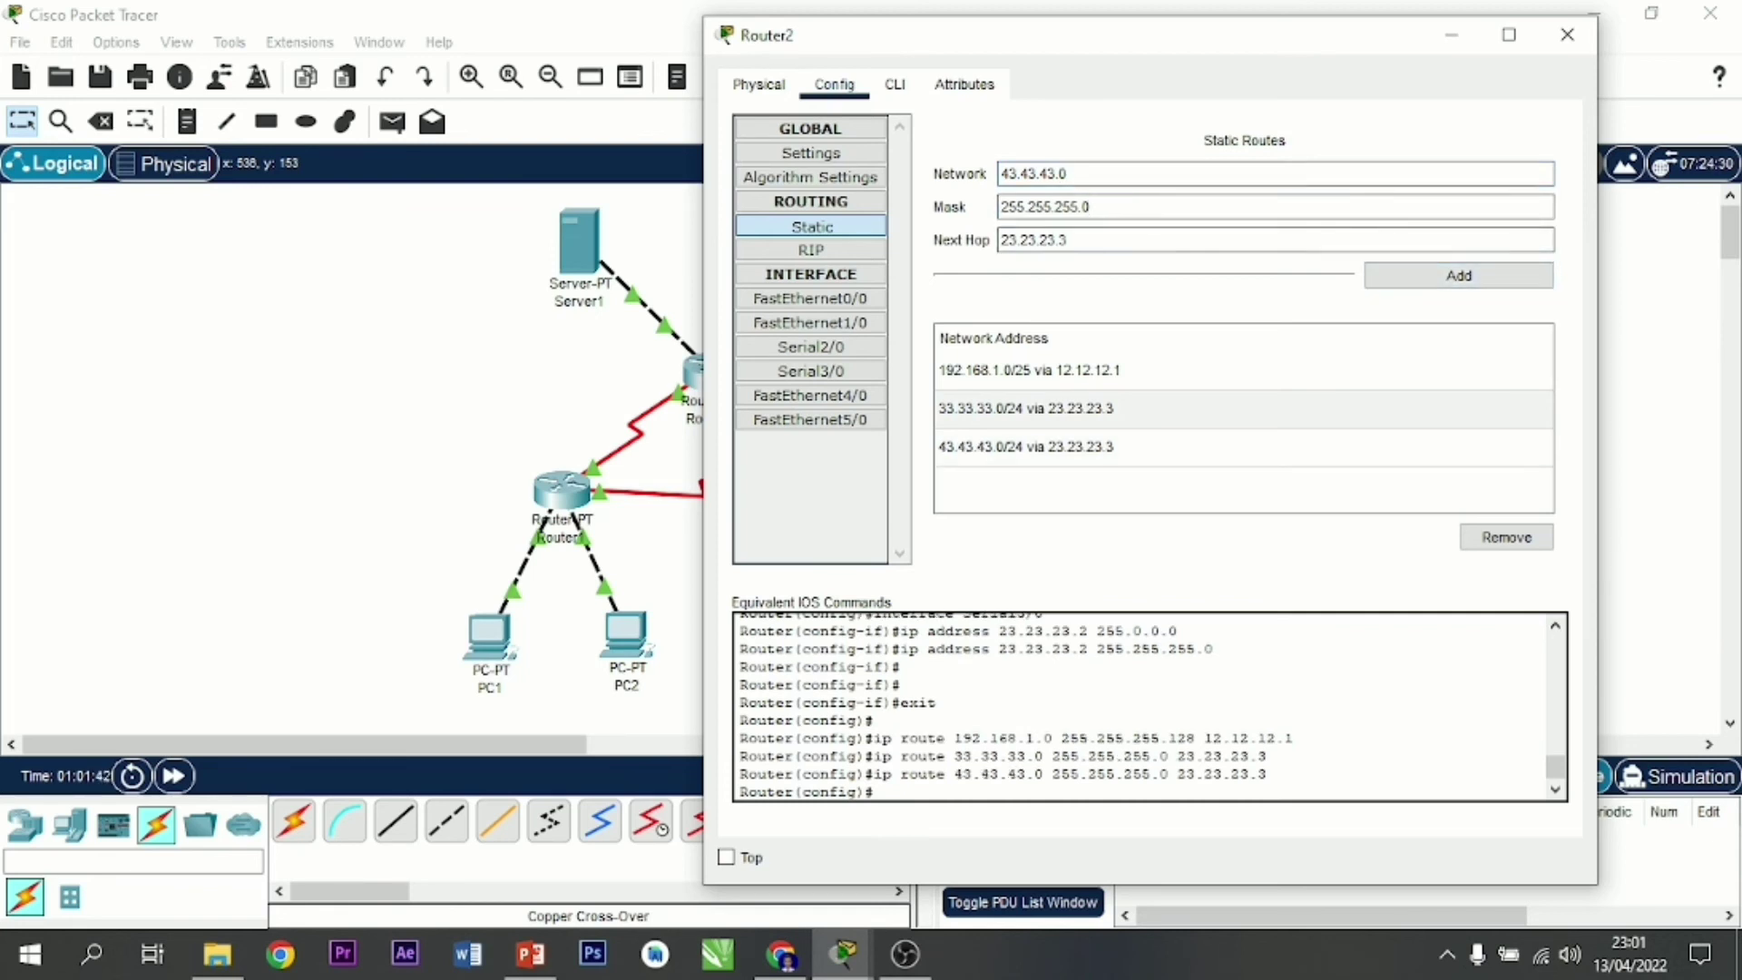
left_click(1567, 34)
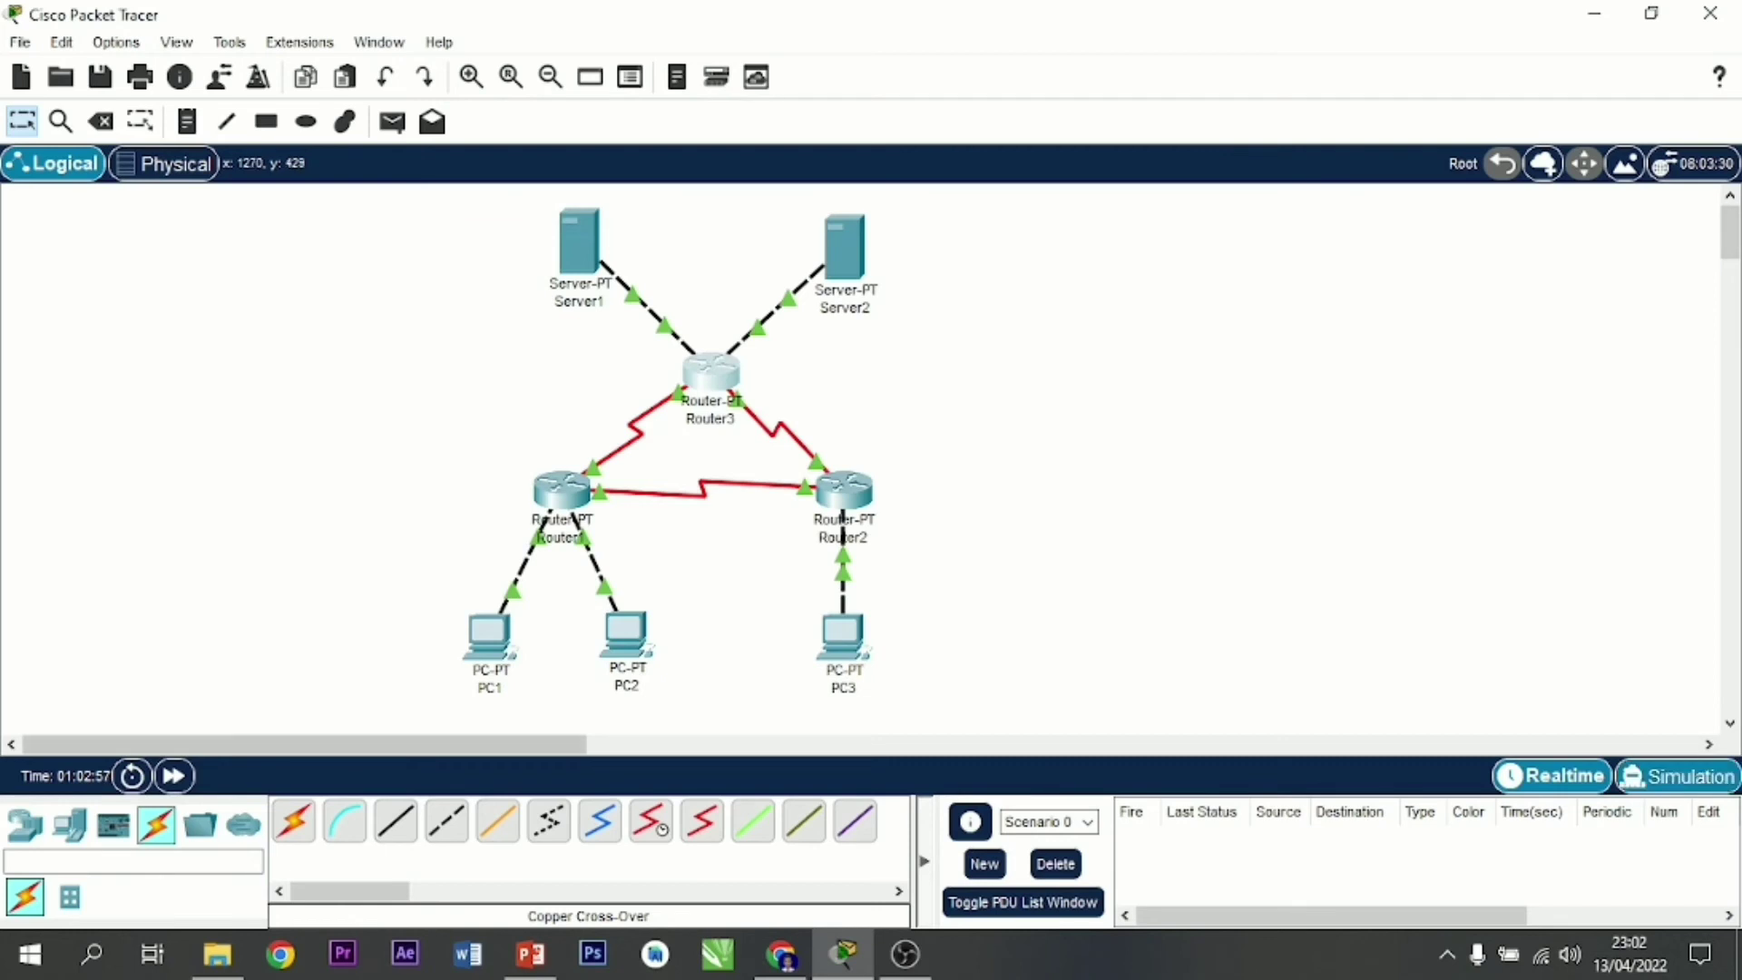
Step: Switch to simulation mode and limit the visible event filters to ICMP only
left_click(1678, 776)
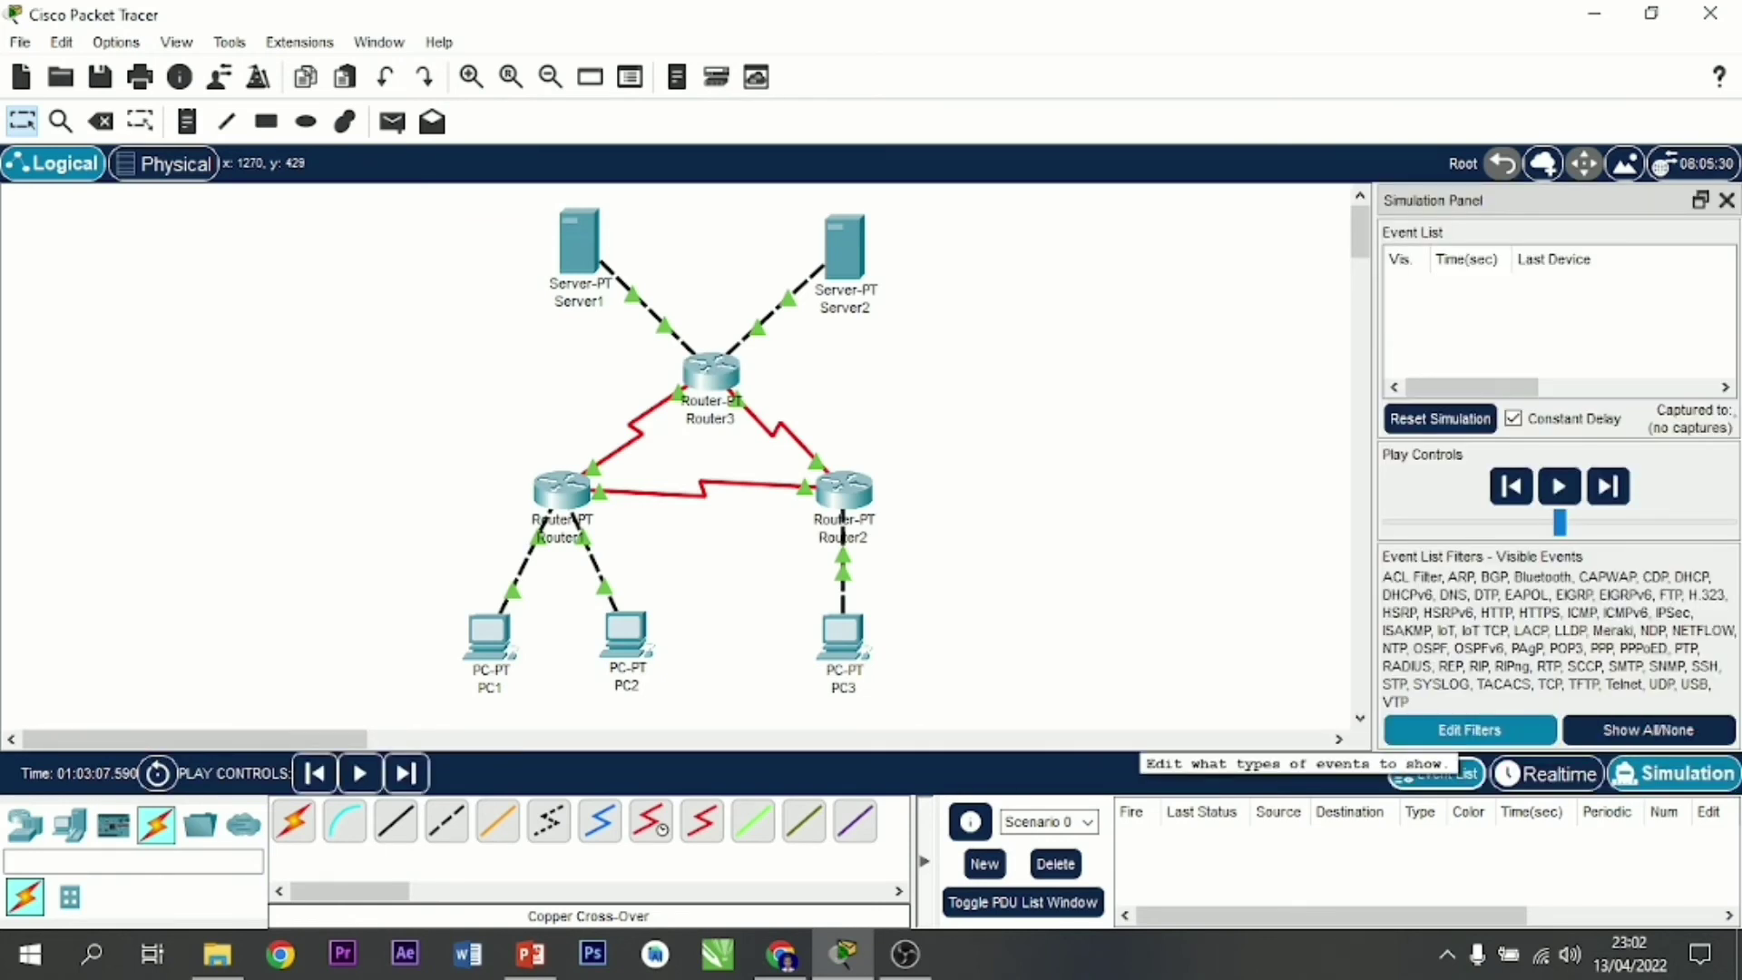
left_click(1648, 729)
left_click(1469, 729)
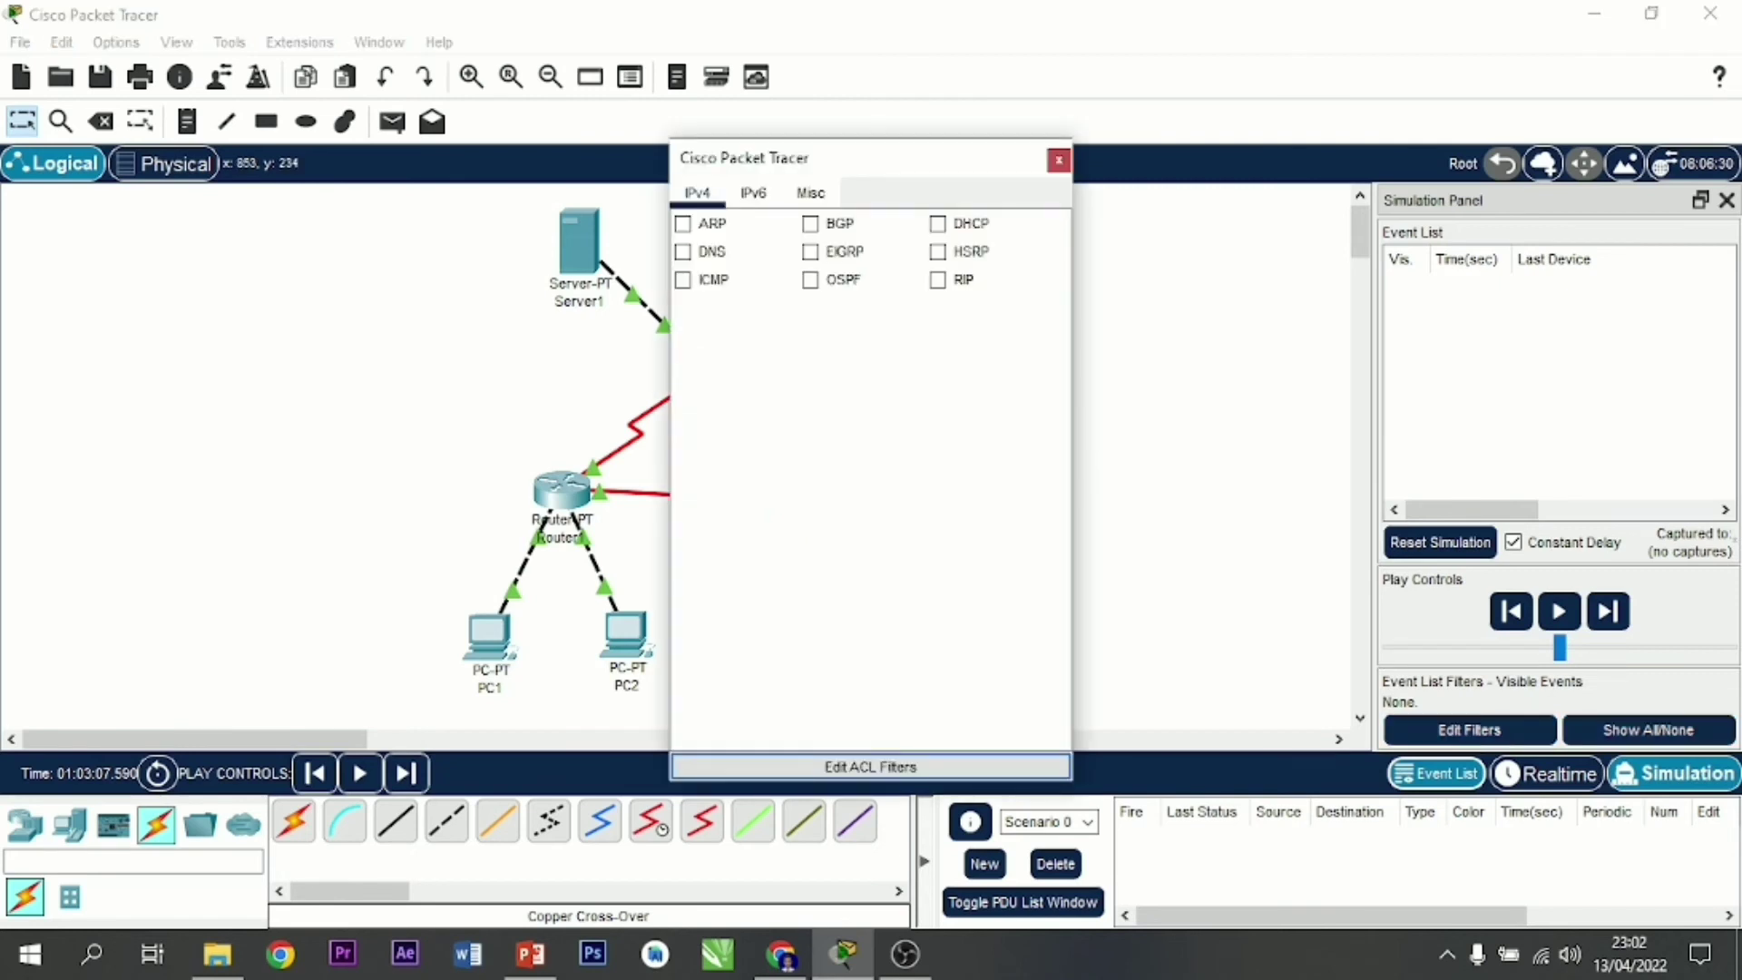
left_click(1058, 161)
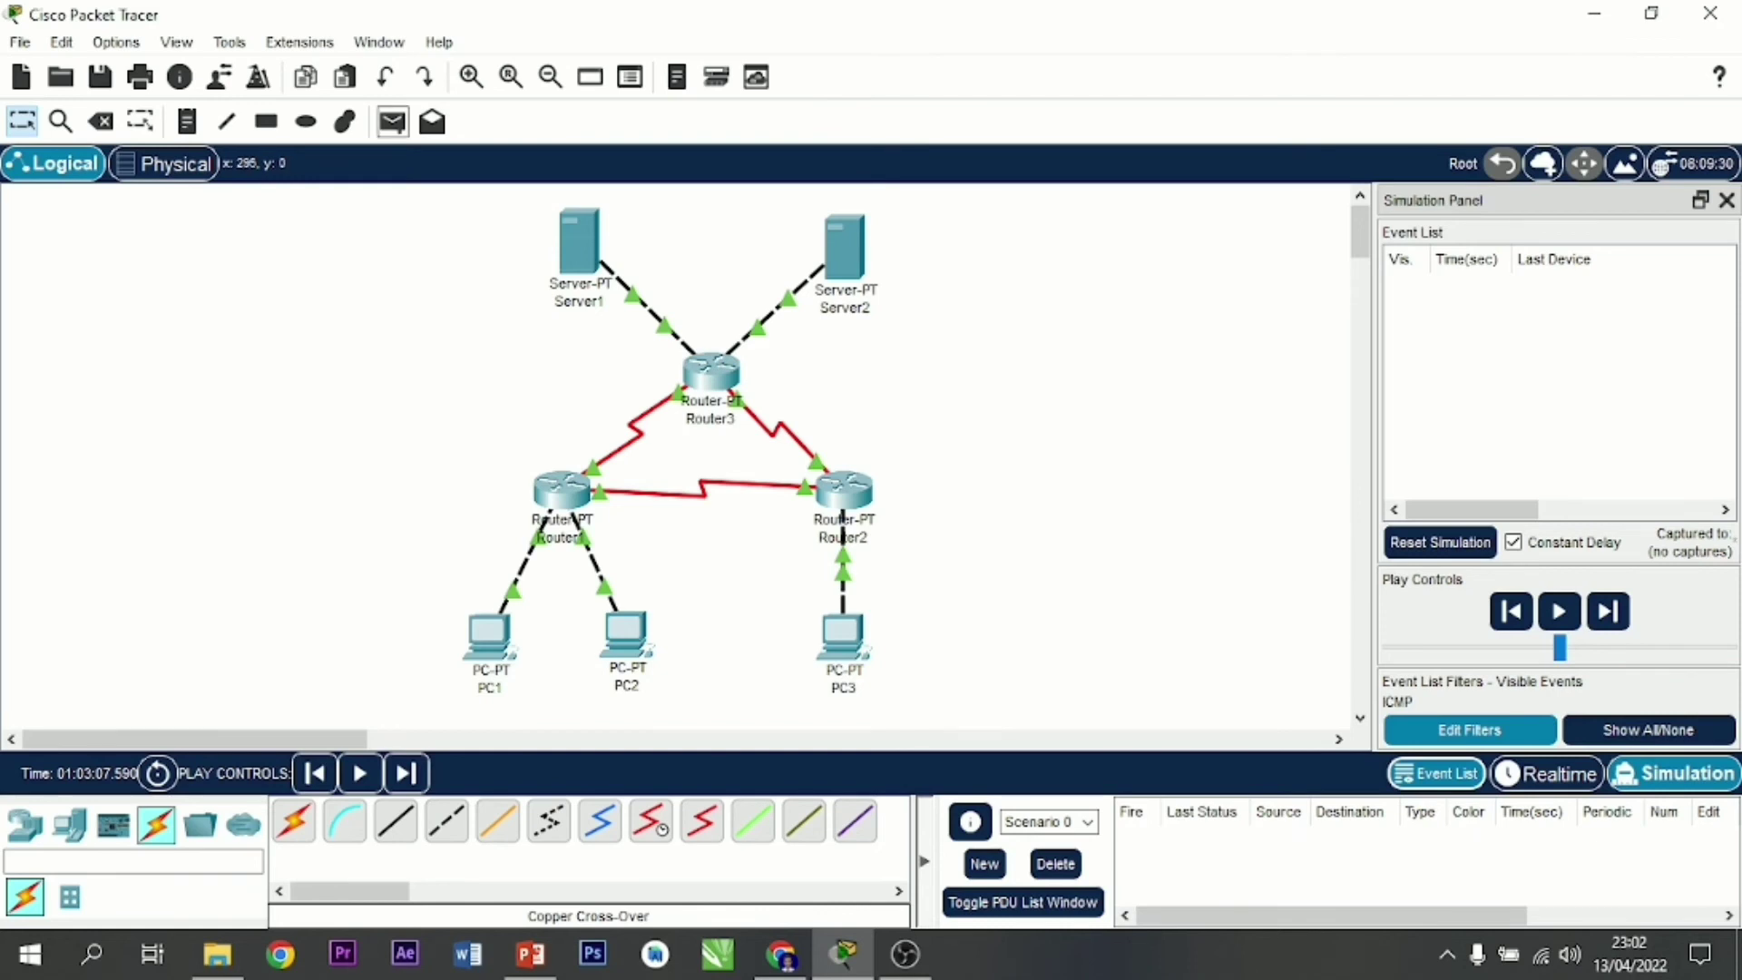
Step: Create a simple PDU with PC1 as the source and PC3 as the destination
left_click(392, 121)
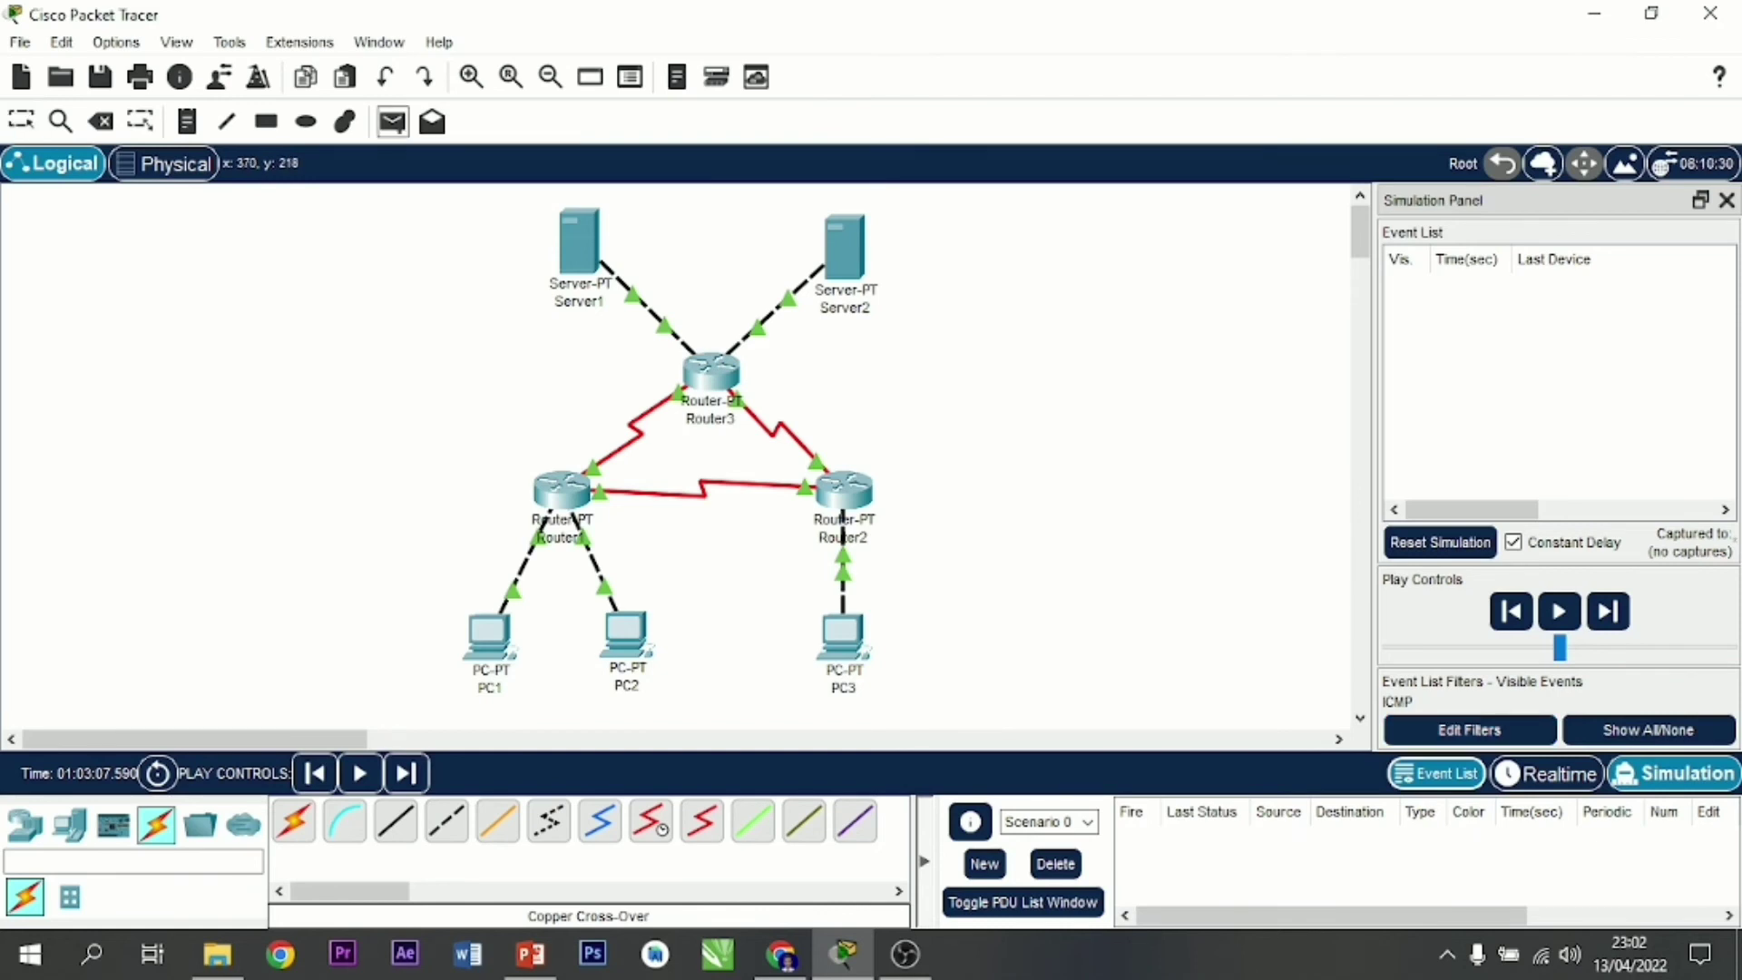
left_click(504, 646)
left_click(842, 635)
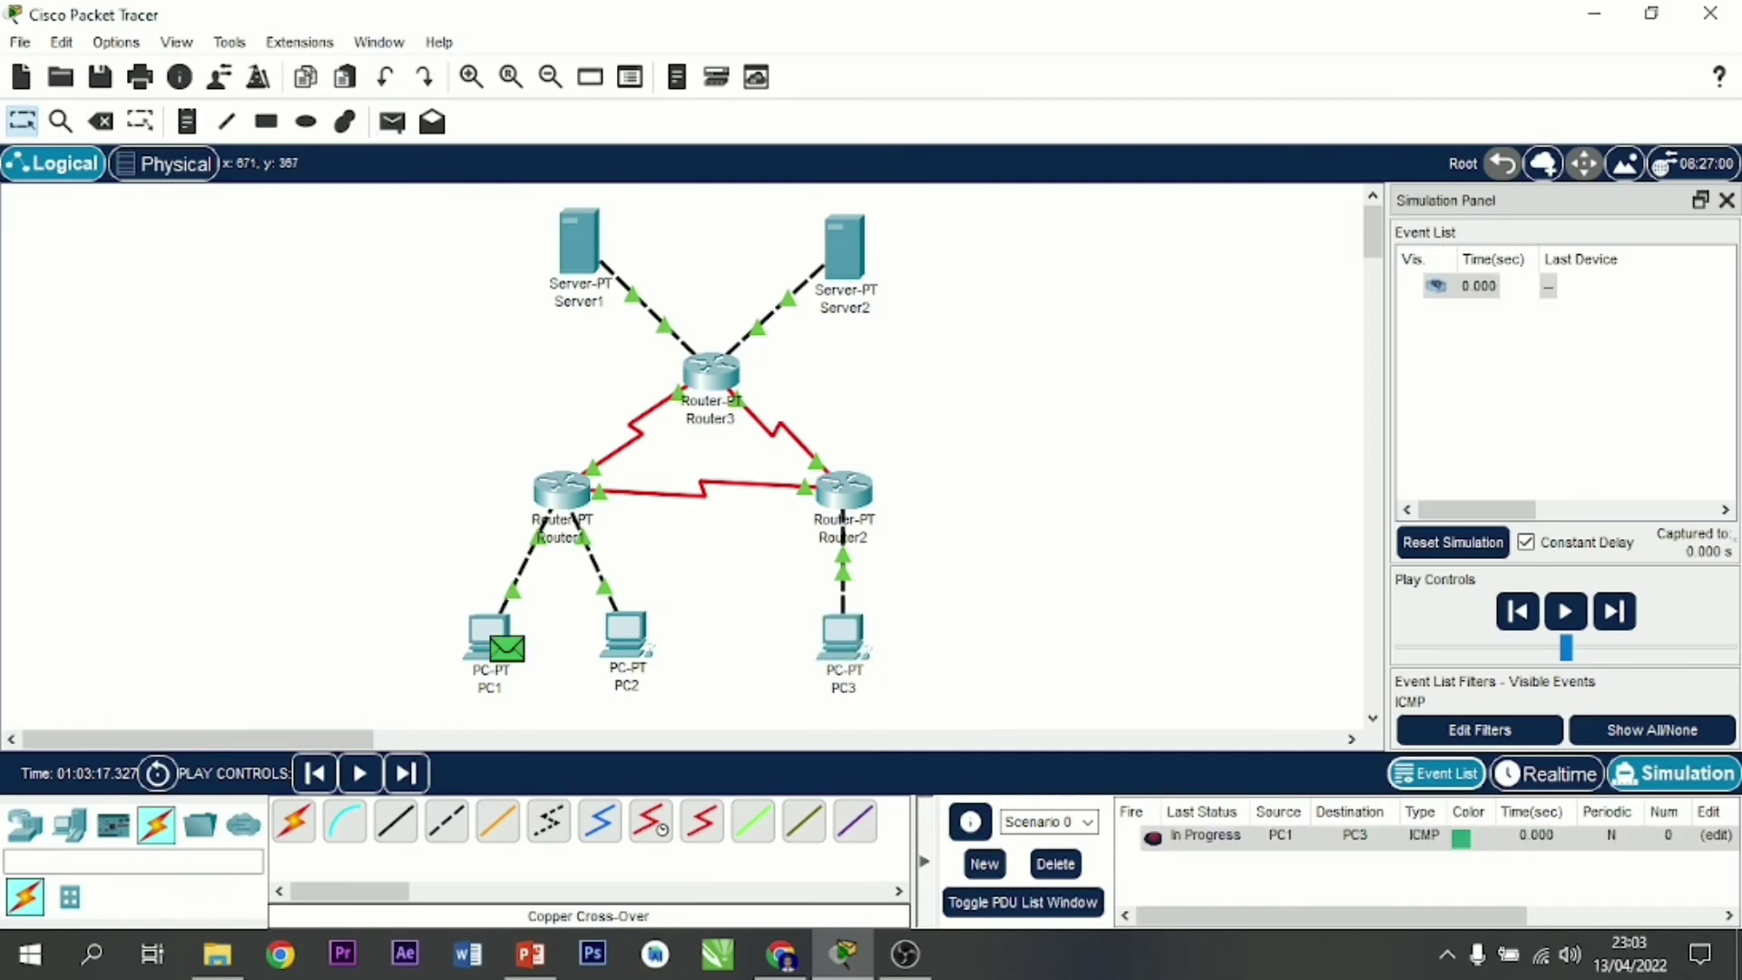
Step: Advance the ICMP simulation event by event to follow the packet from PC1 to PC3 and its reply
left_click(1614, 612)
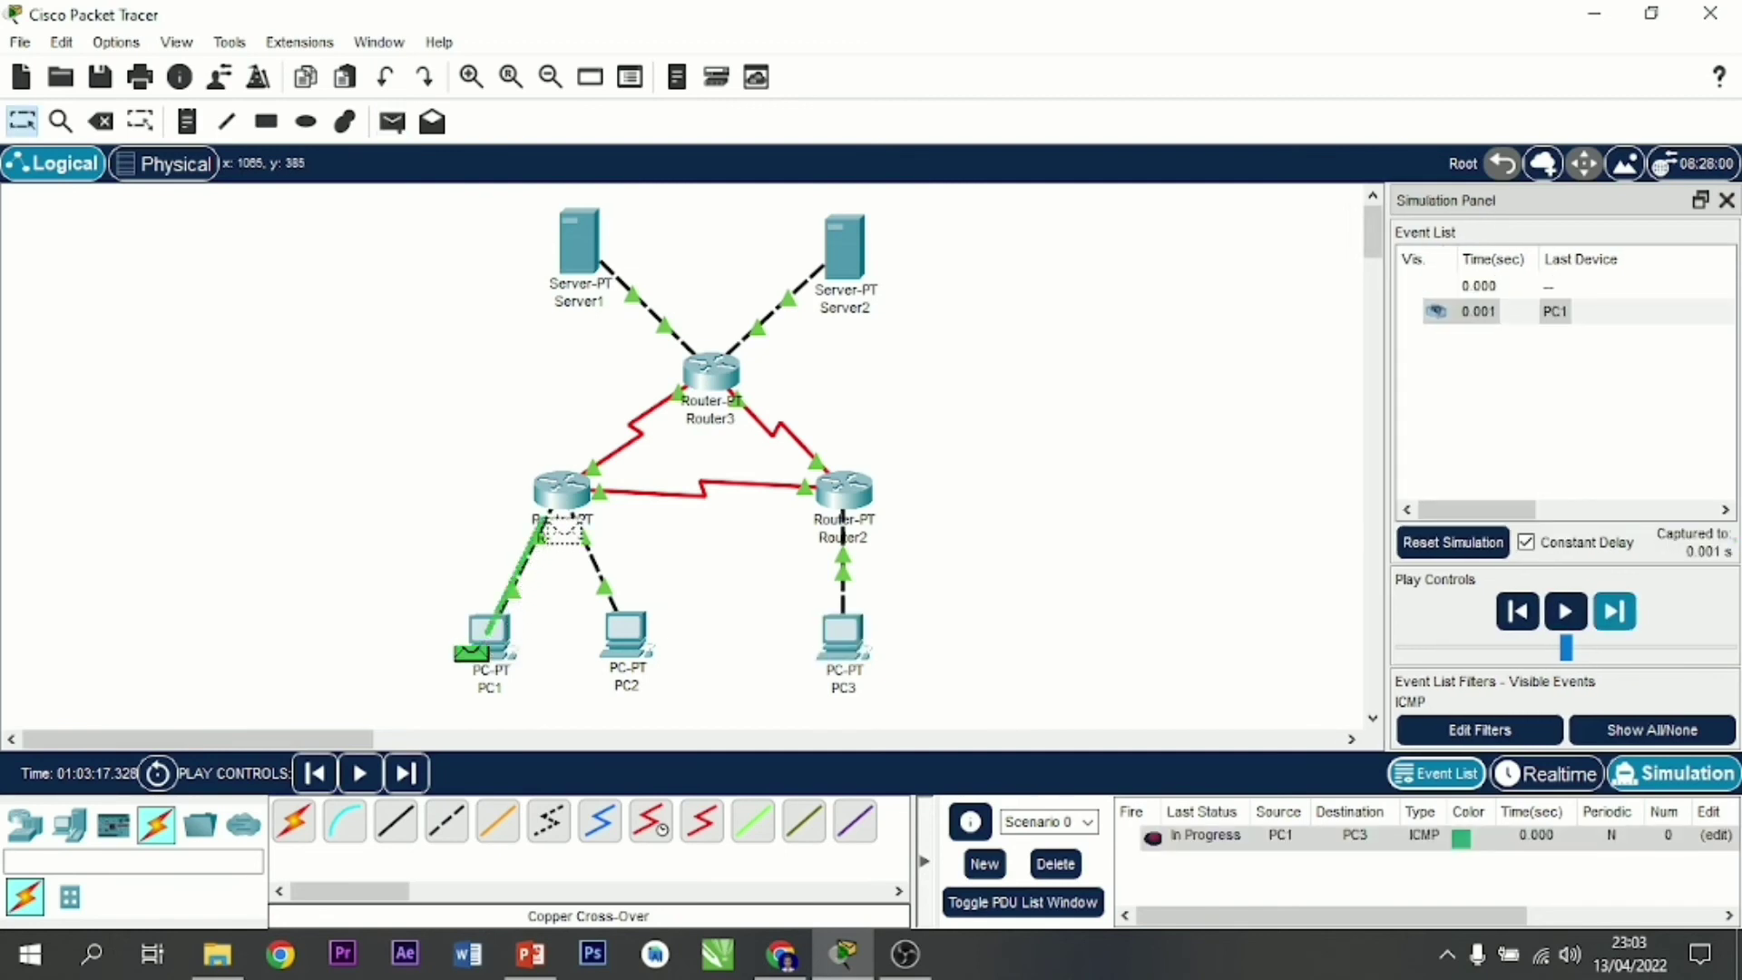
left_click(1614, 611)
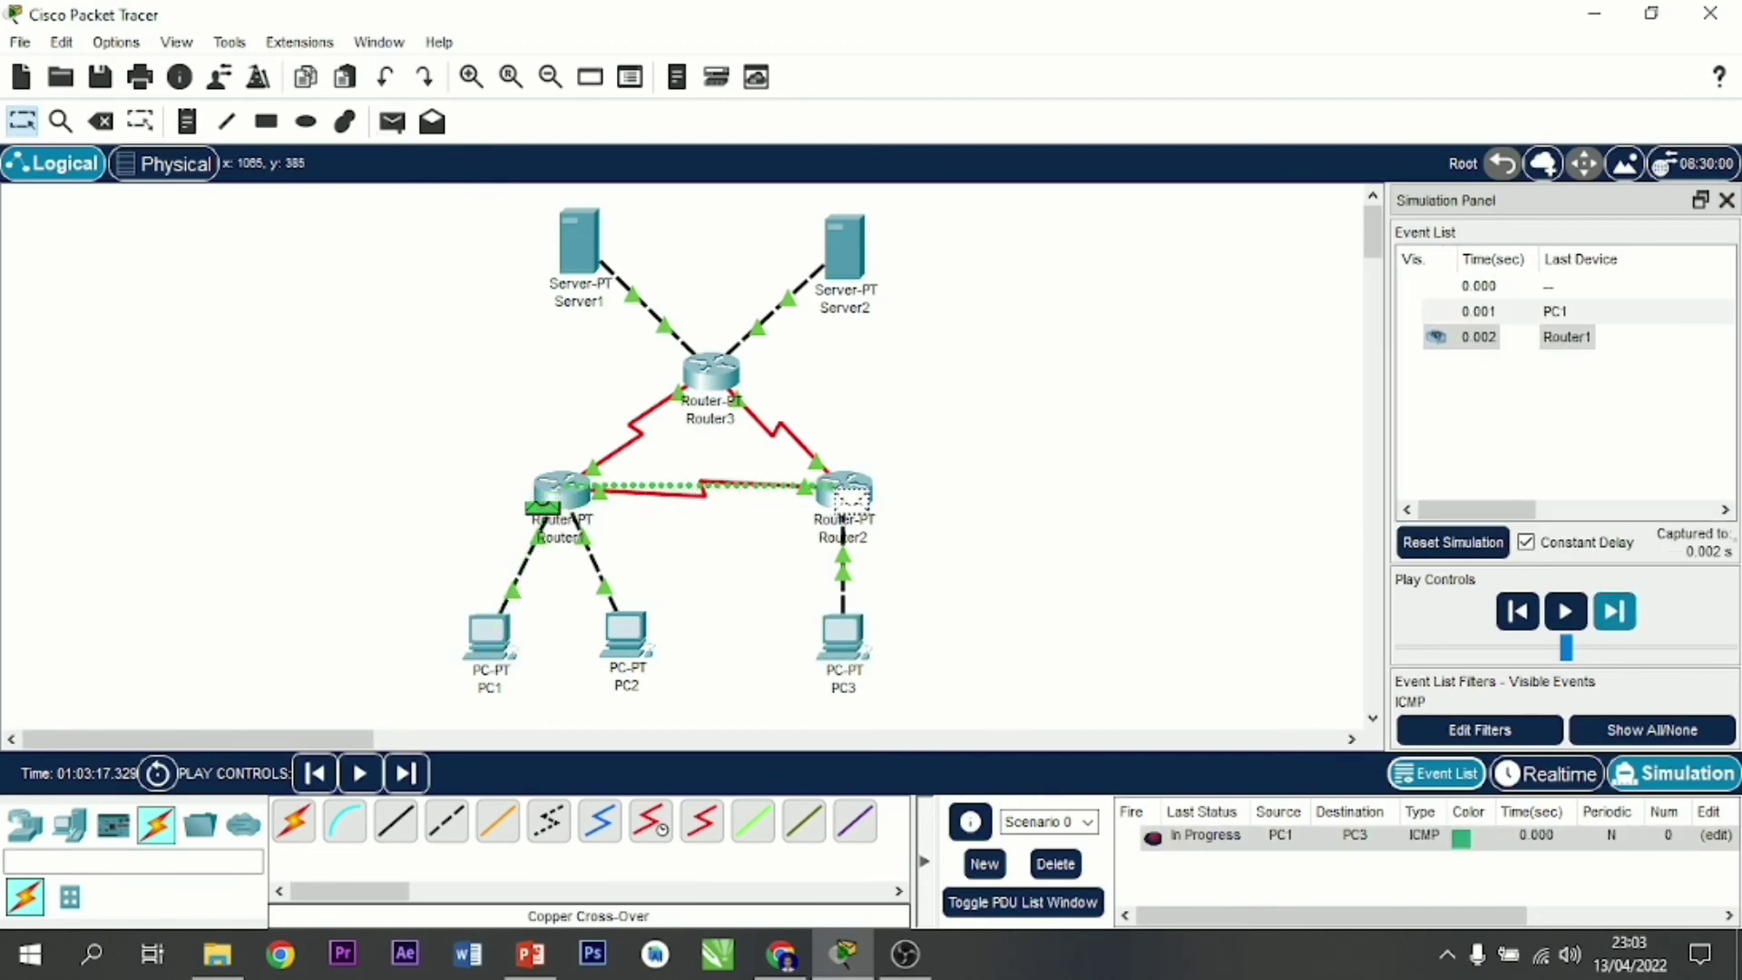
left_click(1613, 611)
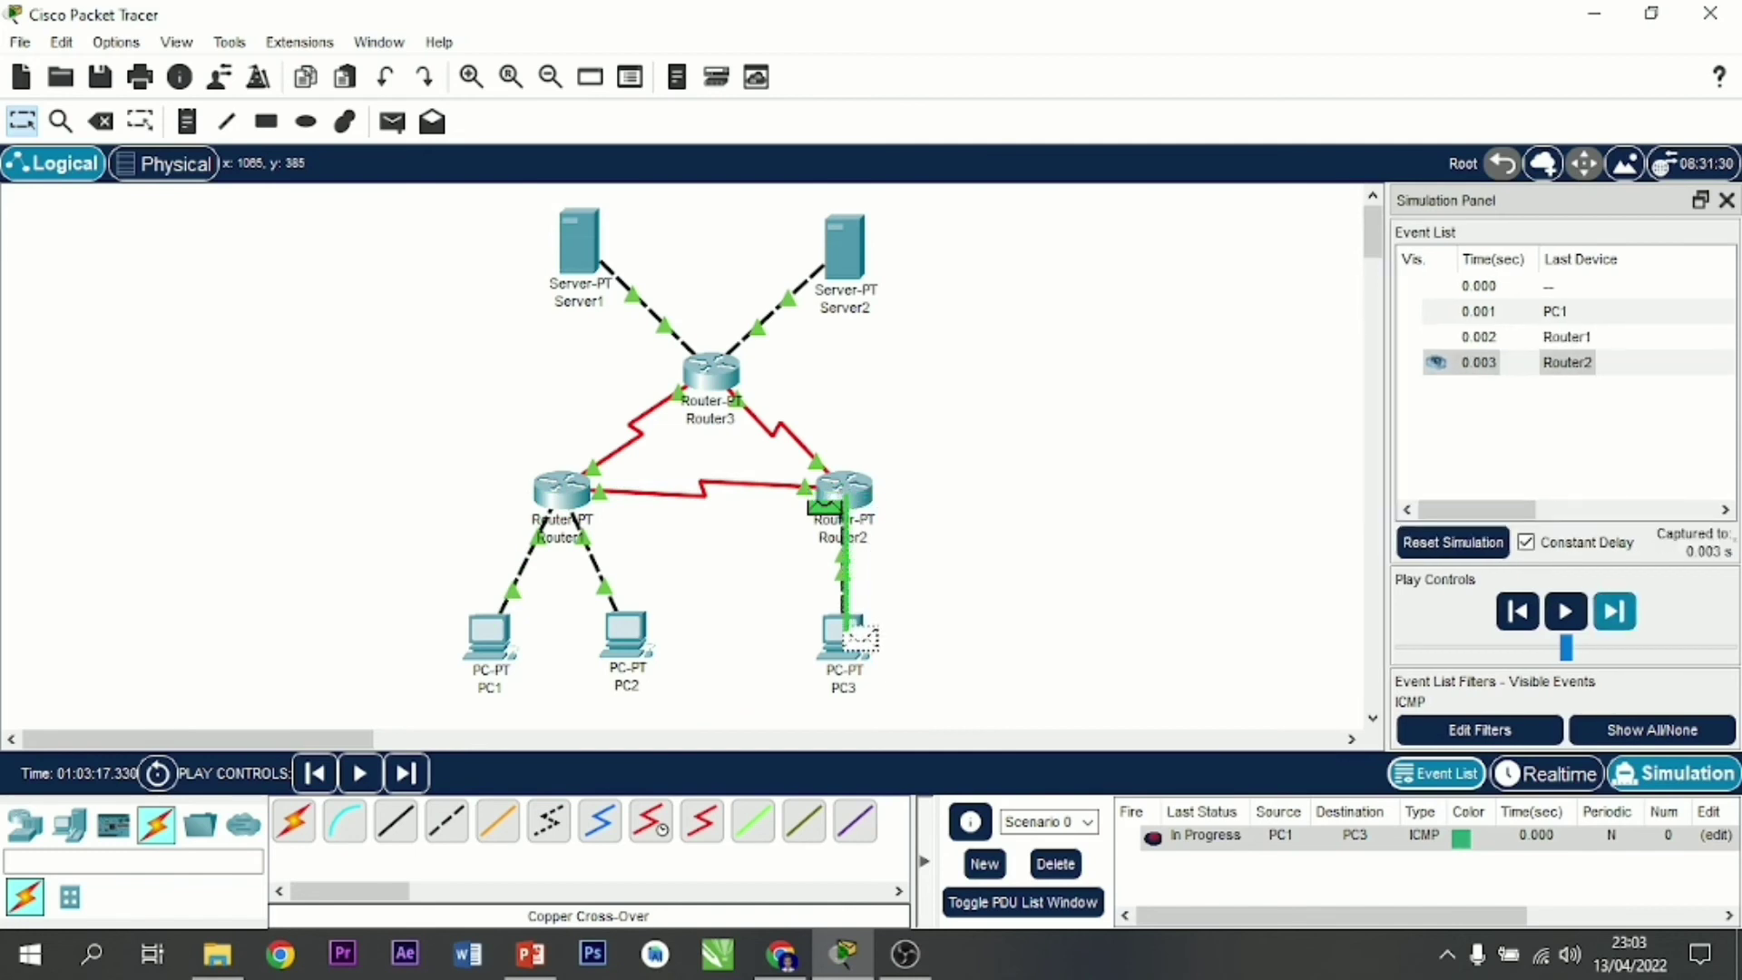
left_click(1614, 611)
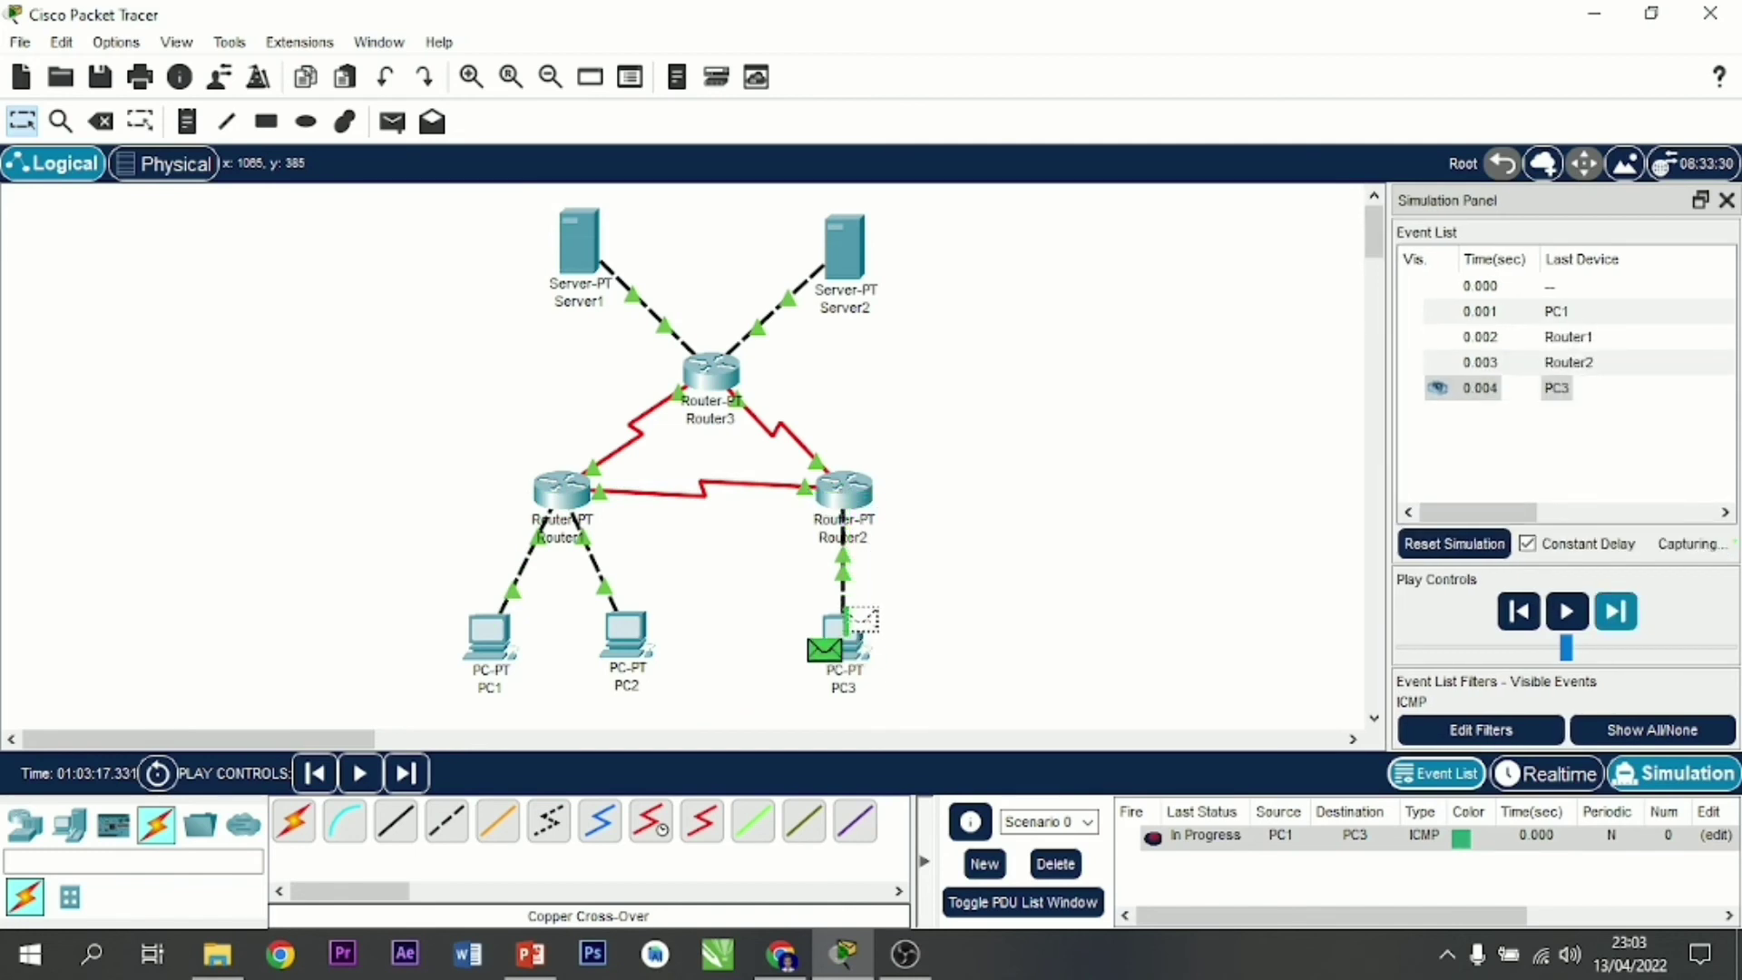
left_click(1613, 611)
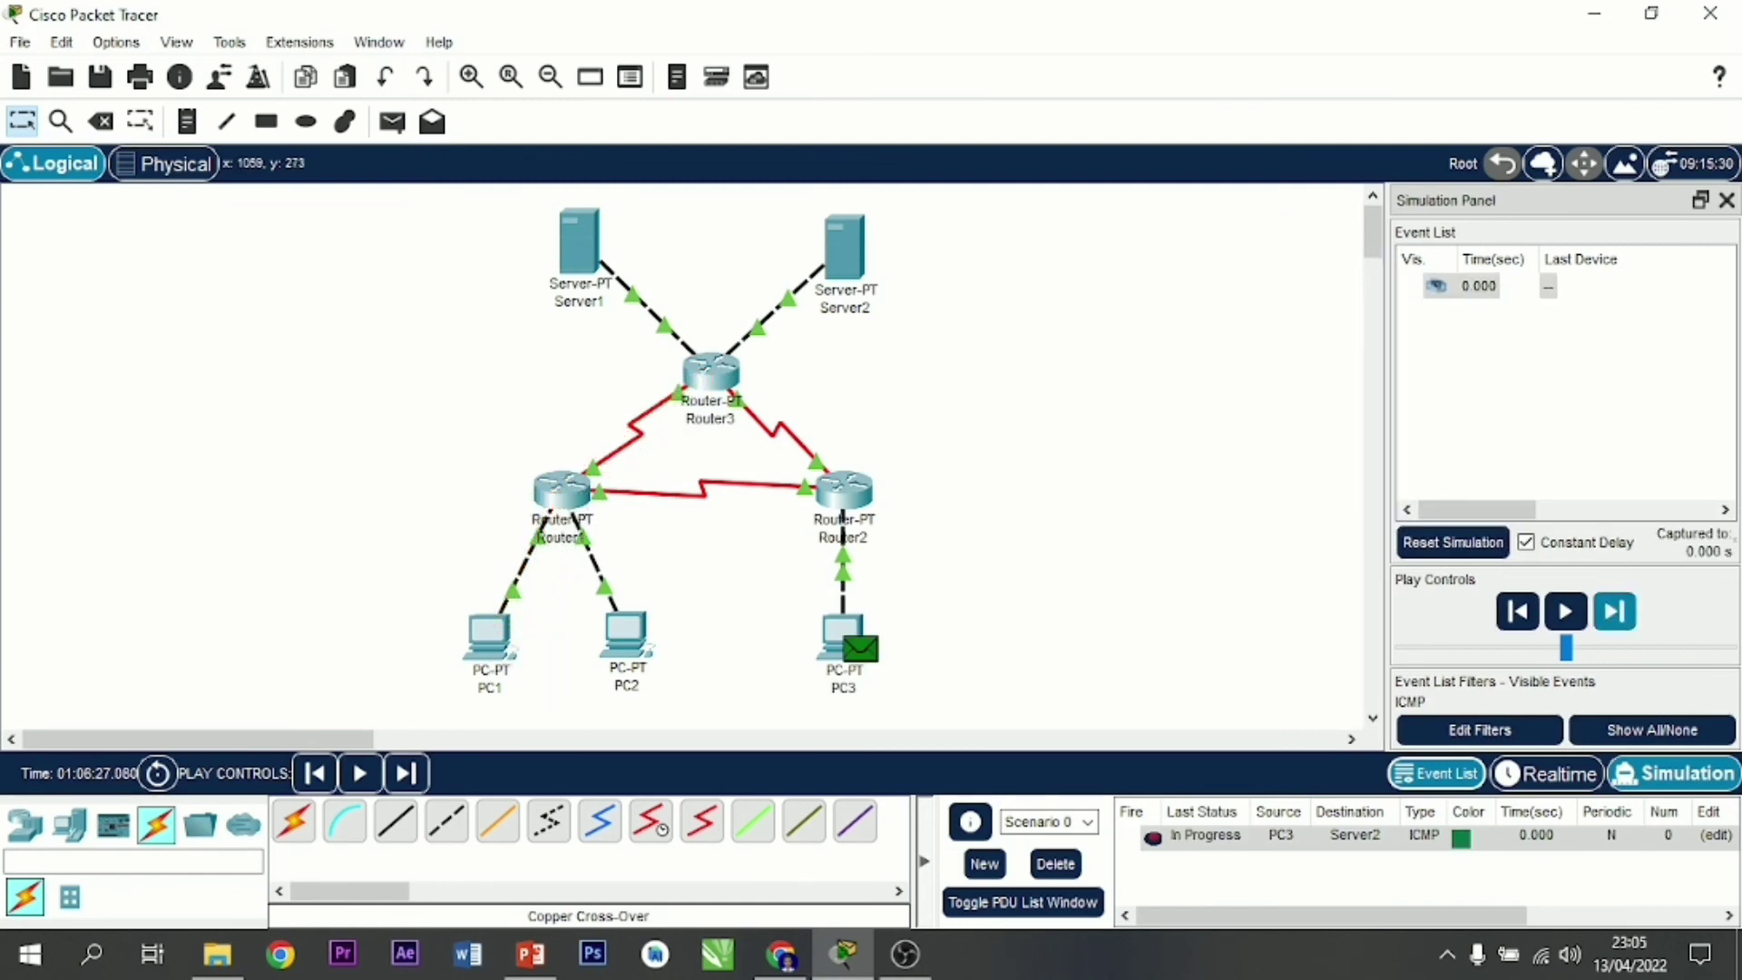
Step: Advance the PC3-to-Server2 ICMP simulation event by event through the returning reply and delete the PDU scenario
left_click(1613, 610)
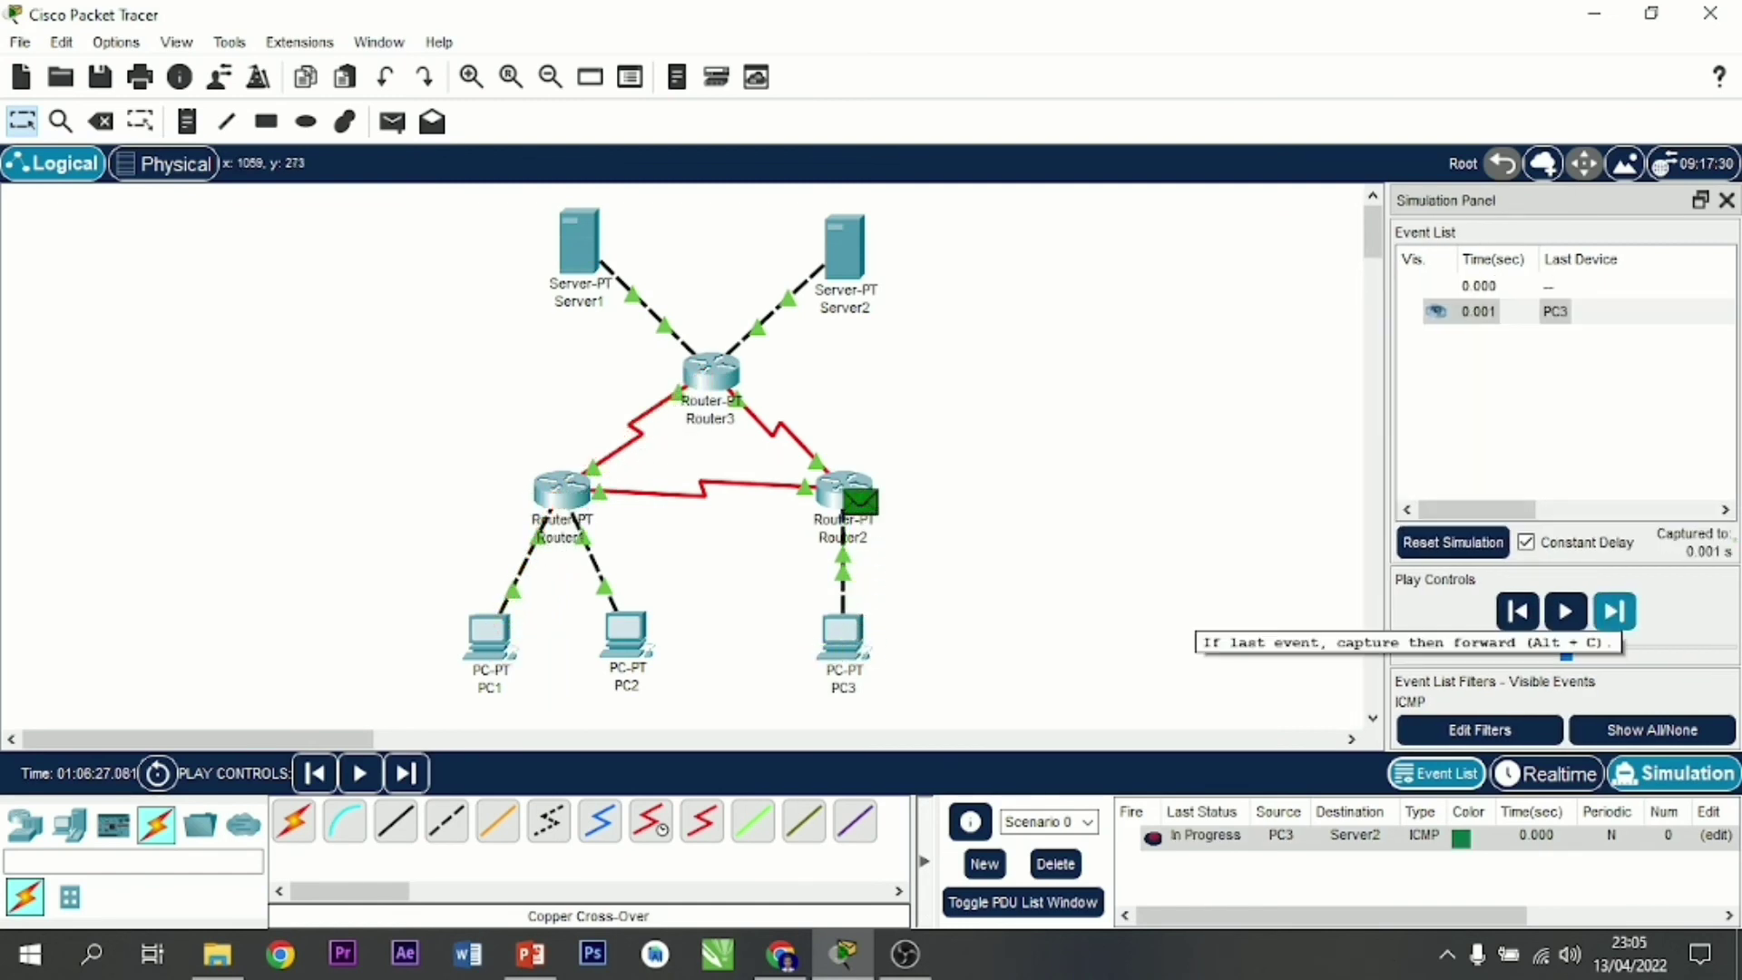
left_click(1613, 611)
left_click(1614, 611)
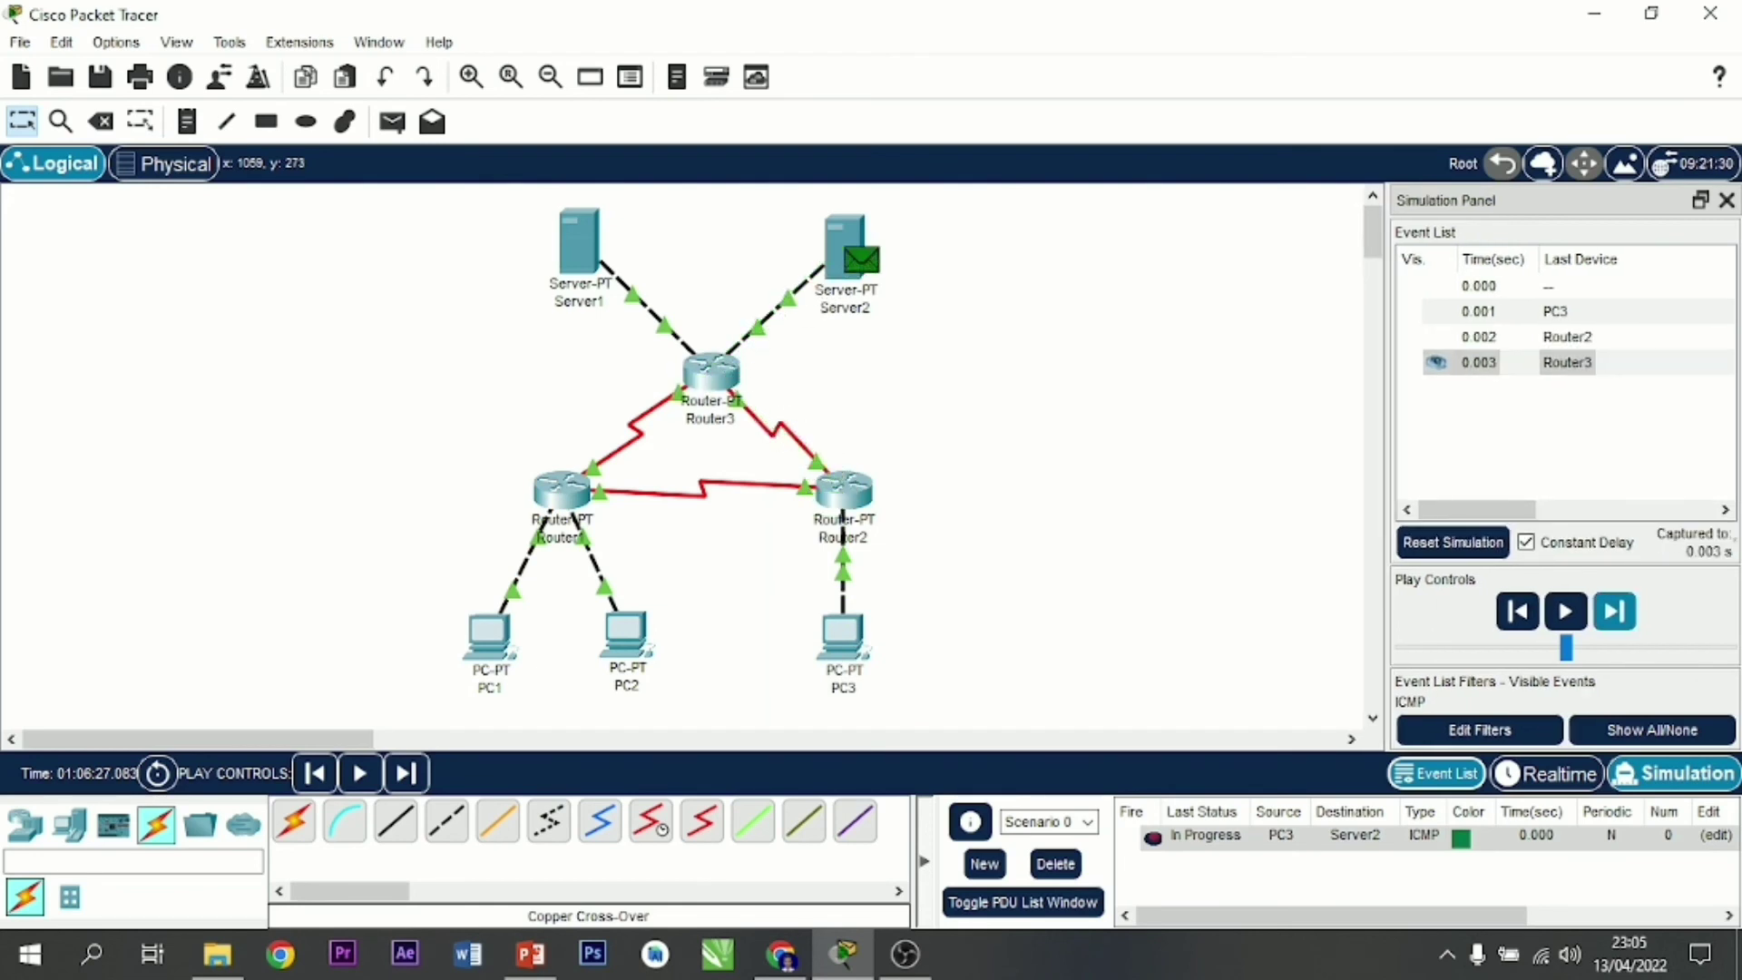
left_click(1613, 611)
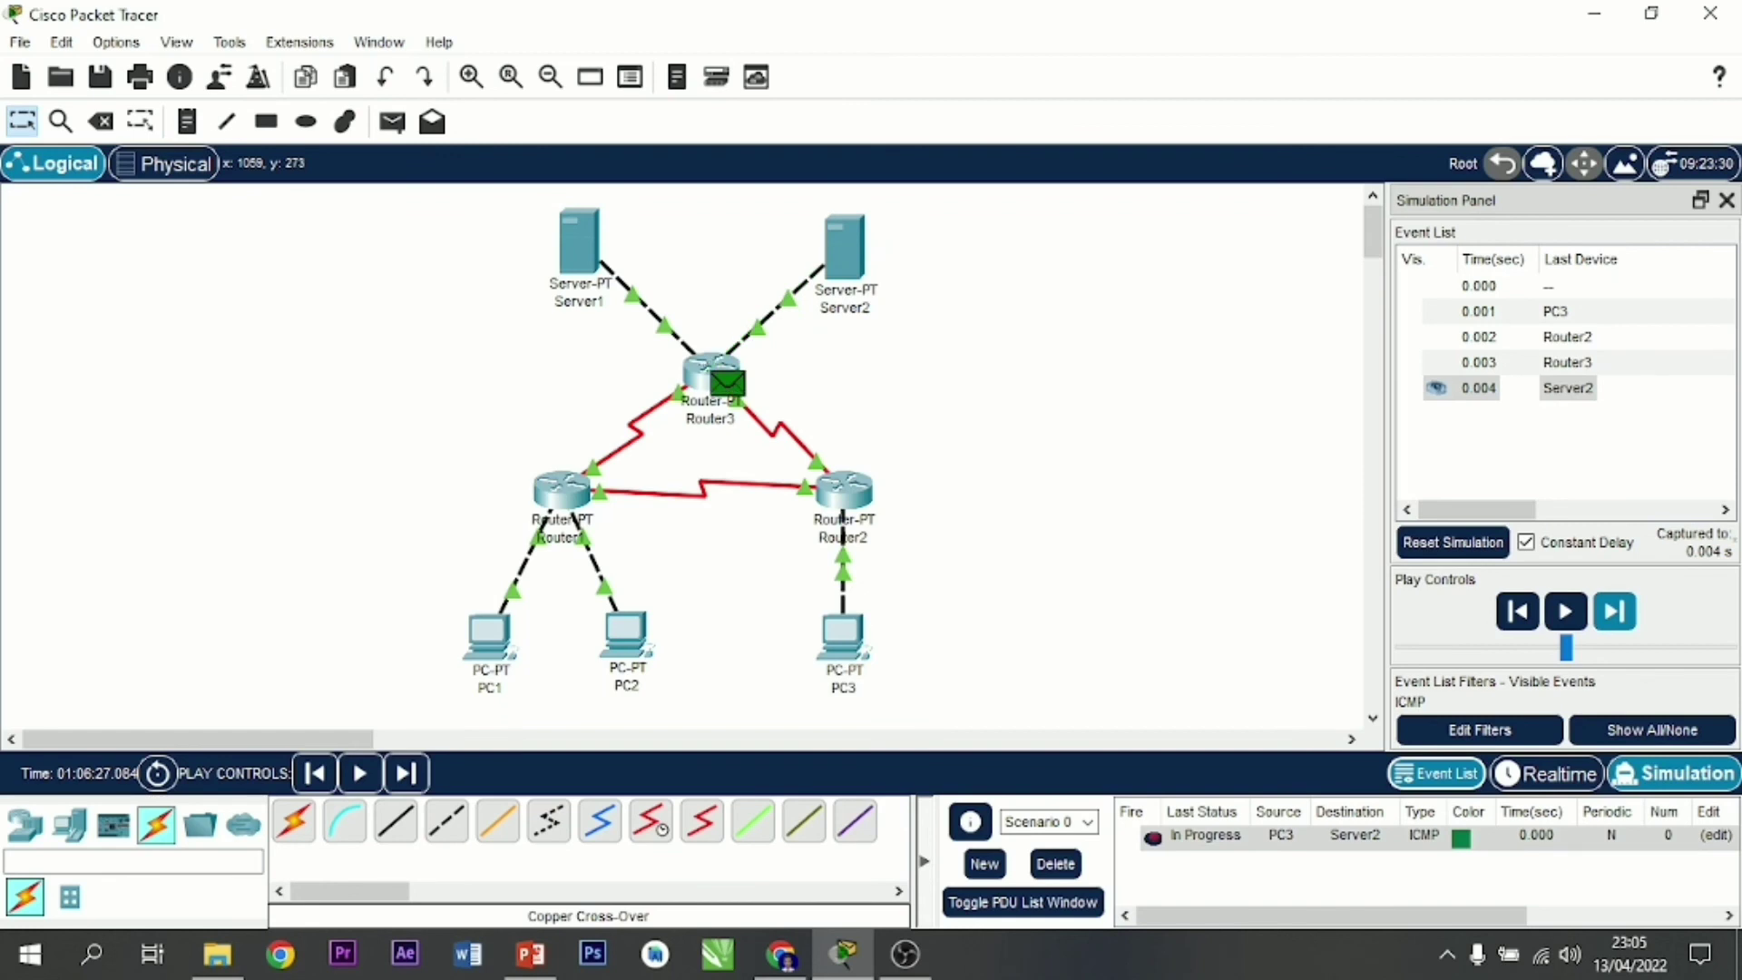
left_click(1614, 610)
left_click(1614, 610)
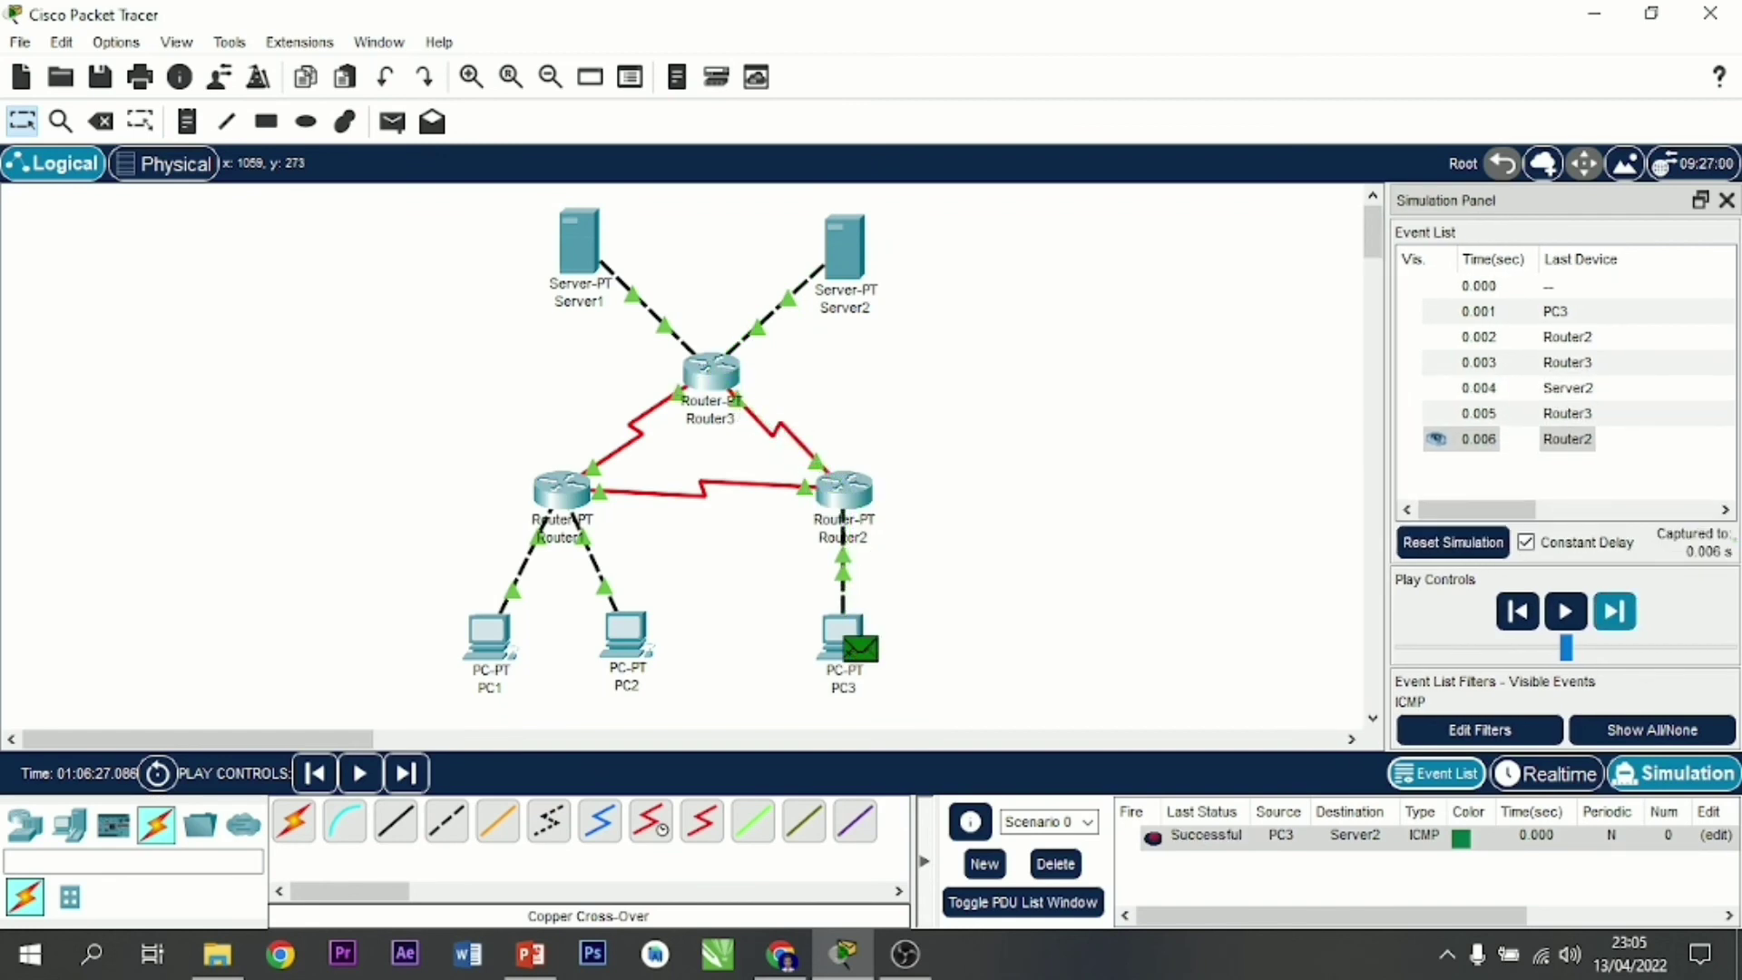
left_click(1055, 864)
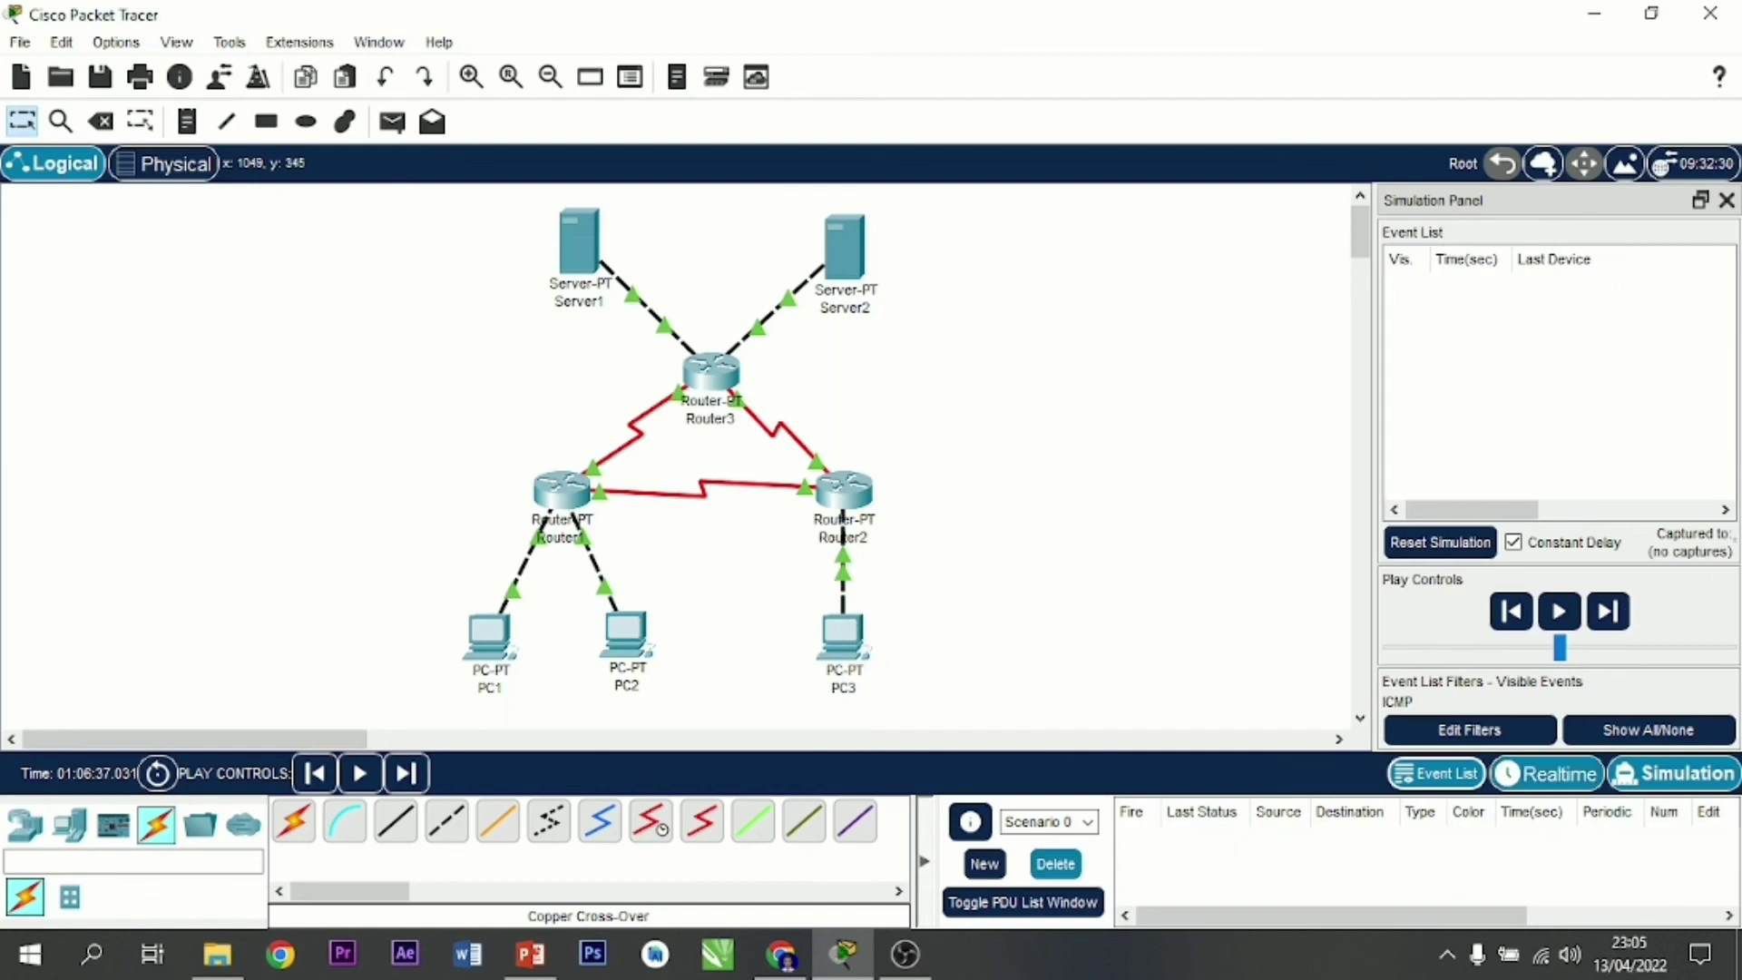
Step: Return to realtime mode and trace the route to 192.168.1.253 from PC1's command prompt with tracert
left_click(1546, 774)
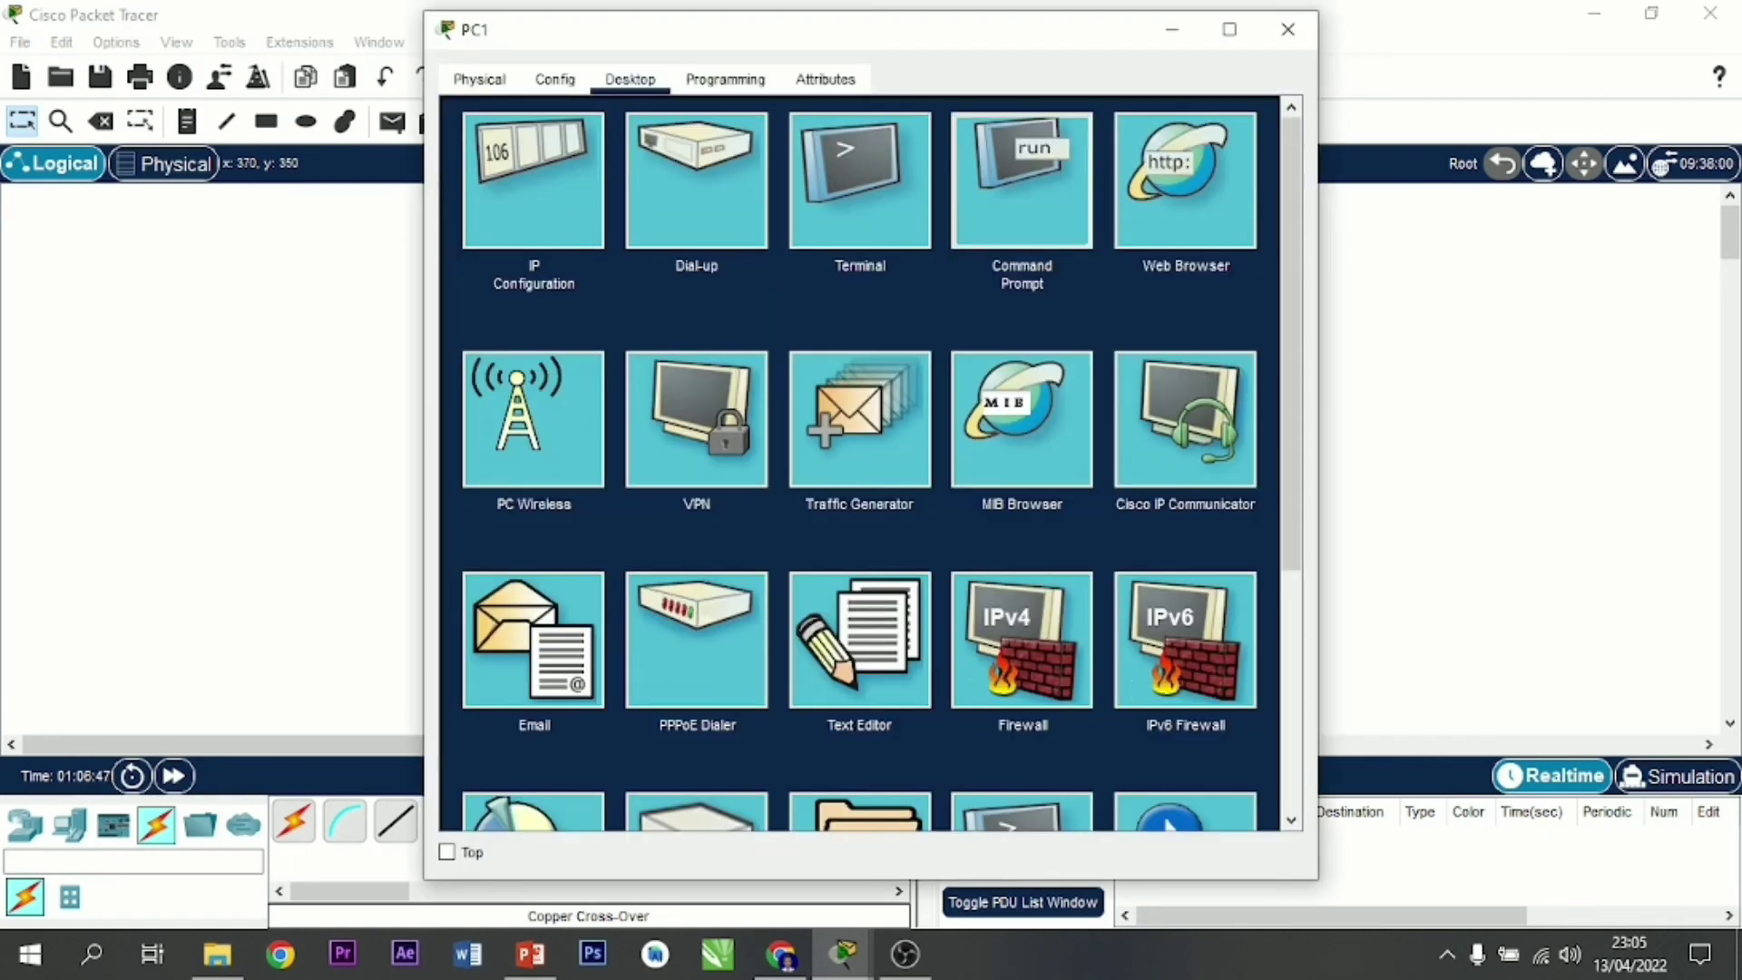
left_click(1021, 180)
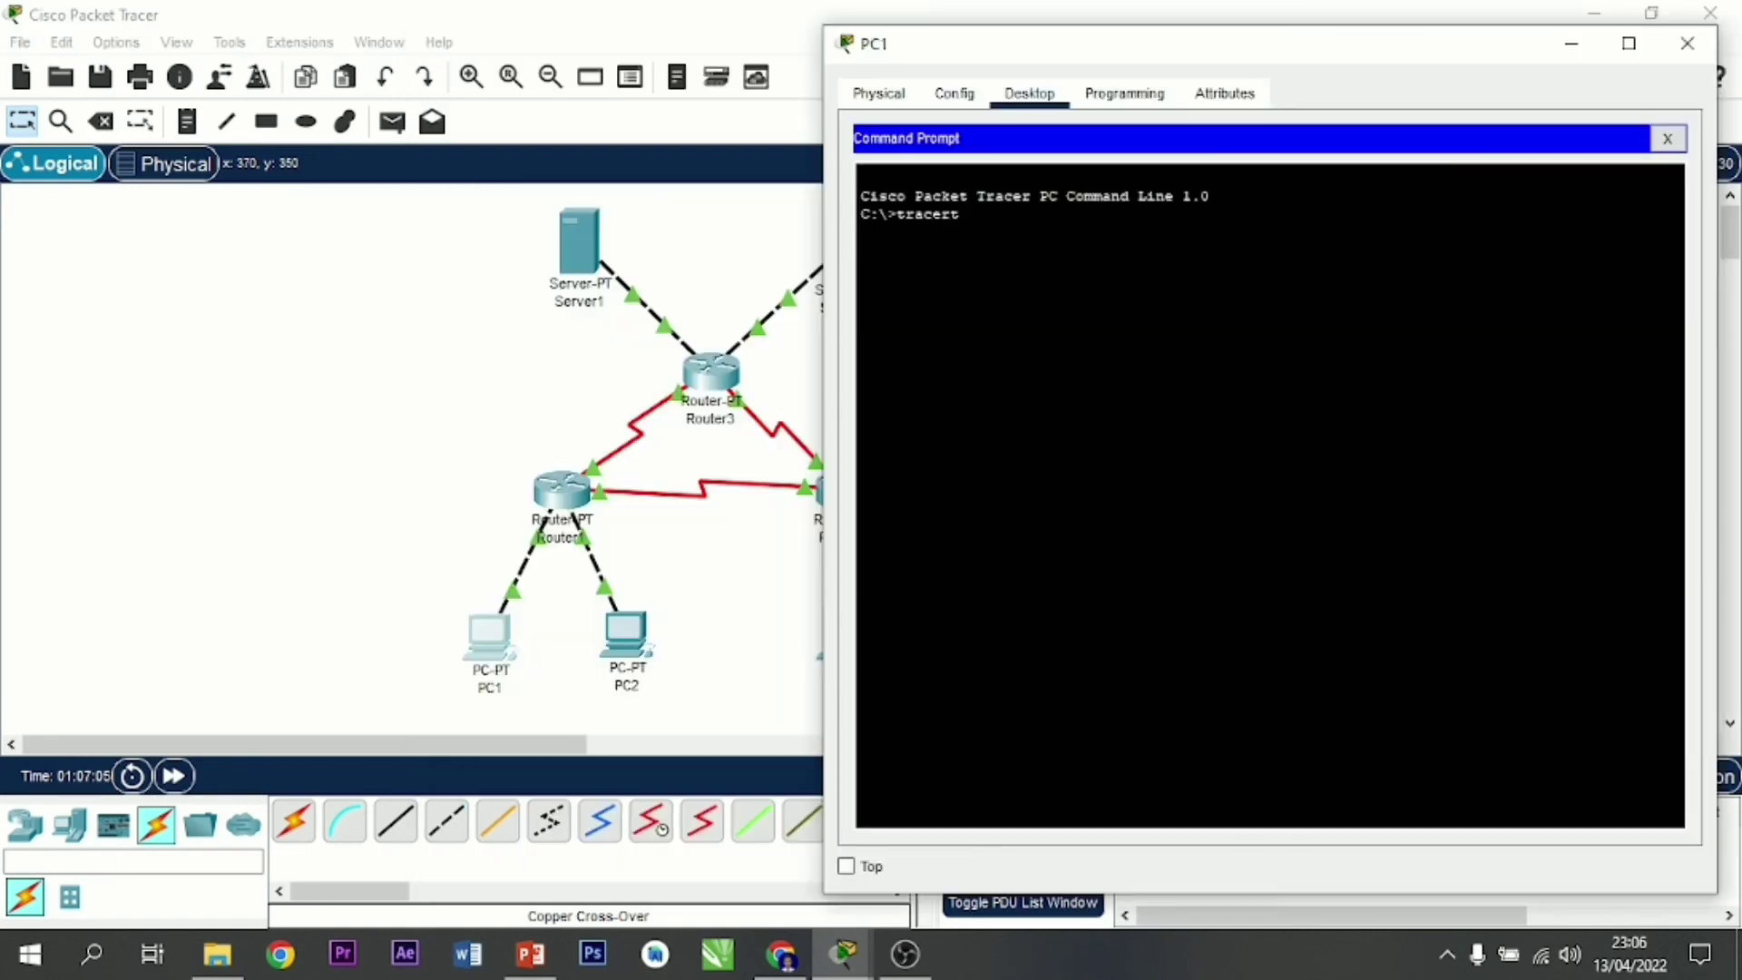
type("tracert")
type("192.168.1")
type(".253")
key("Return")
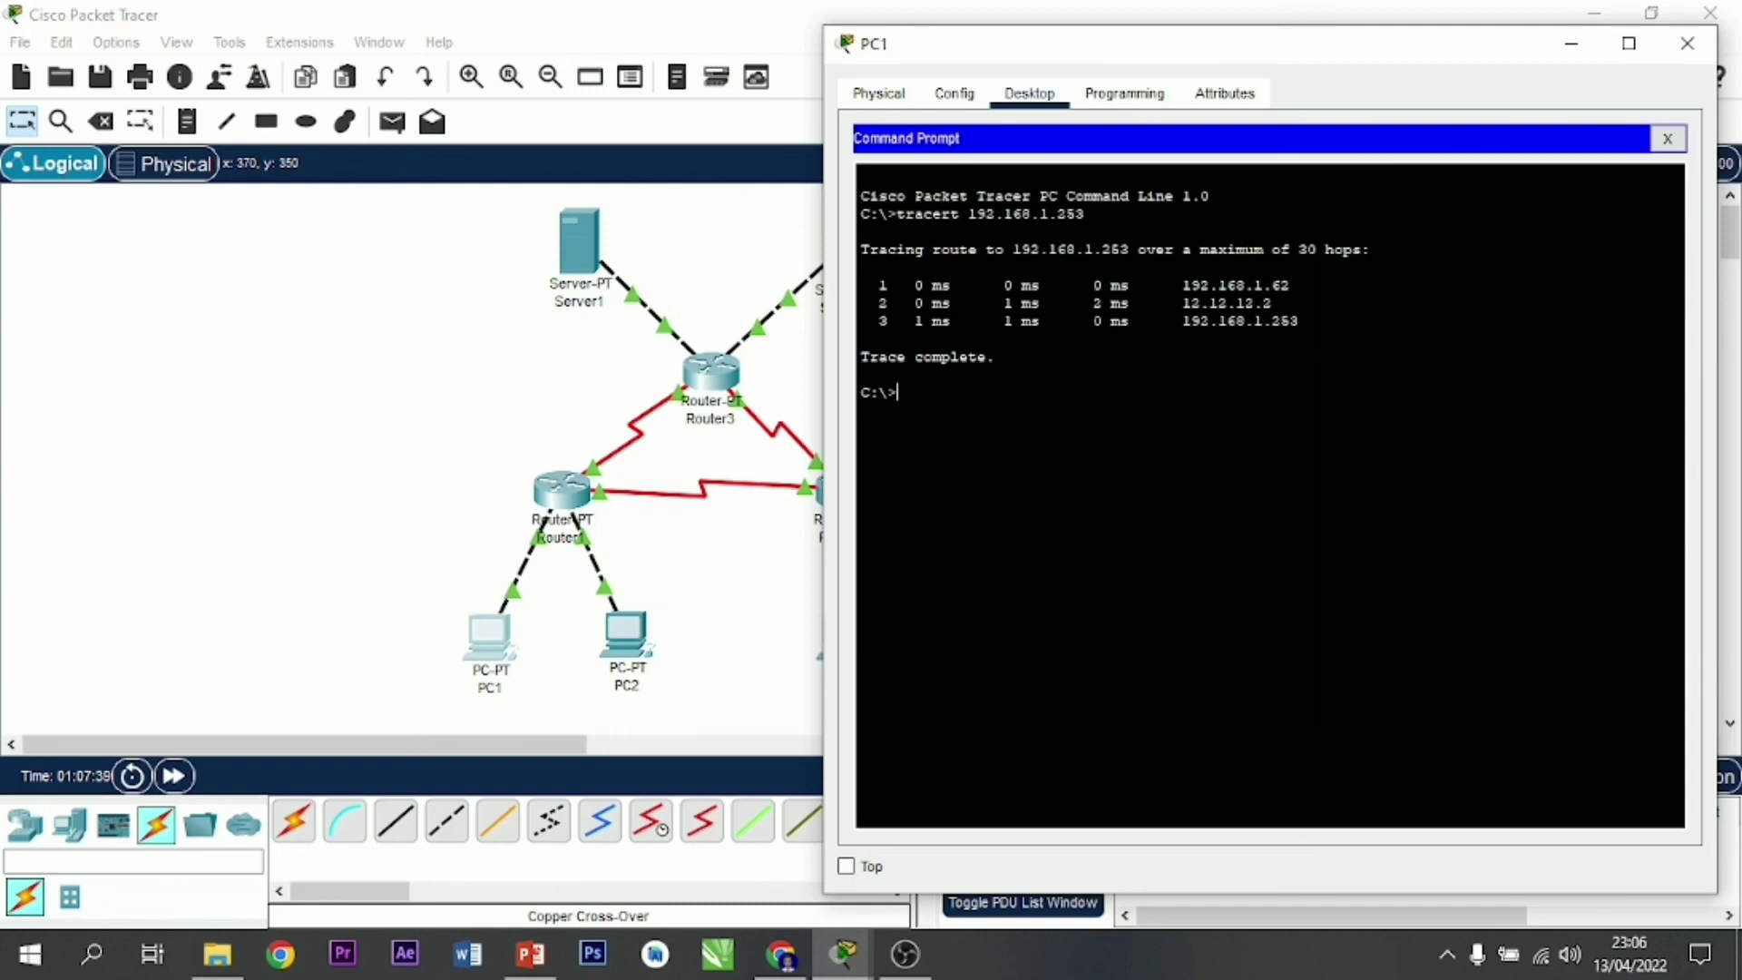
Step: Trace the route from PC1 to 33.33.33.1 with tracert
type("tracert ")
type("33.33.33.")
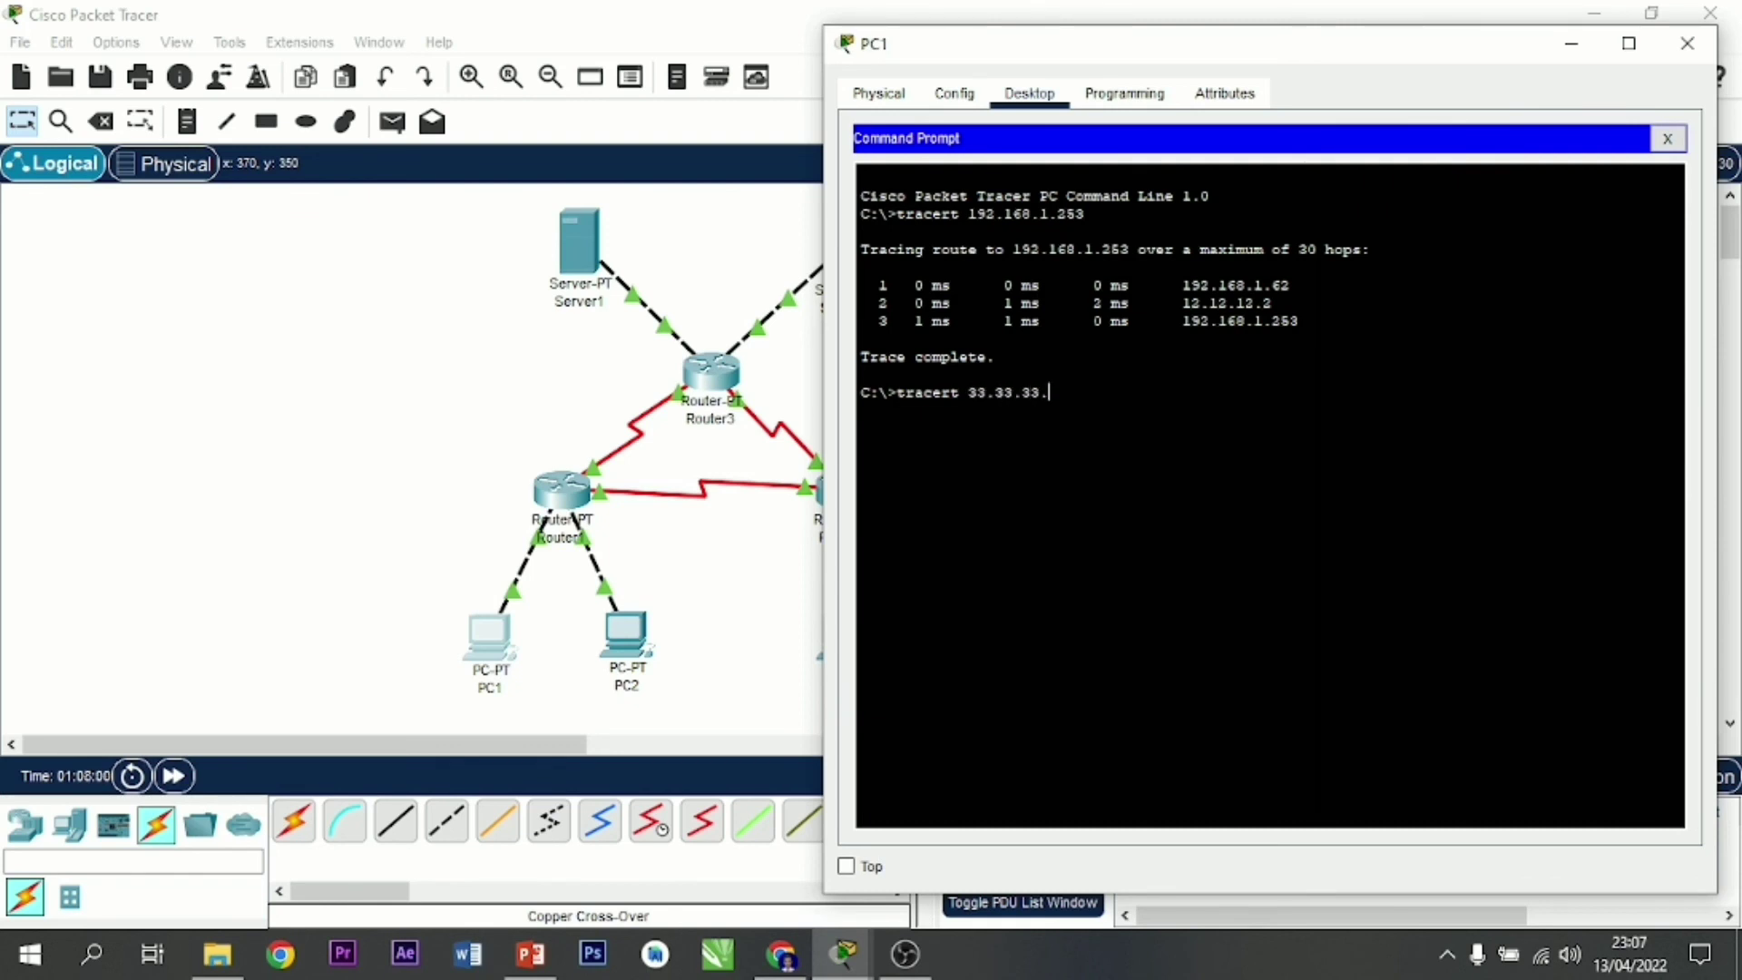
type("1")
key("Return")
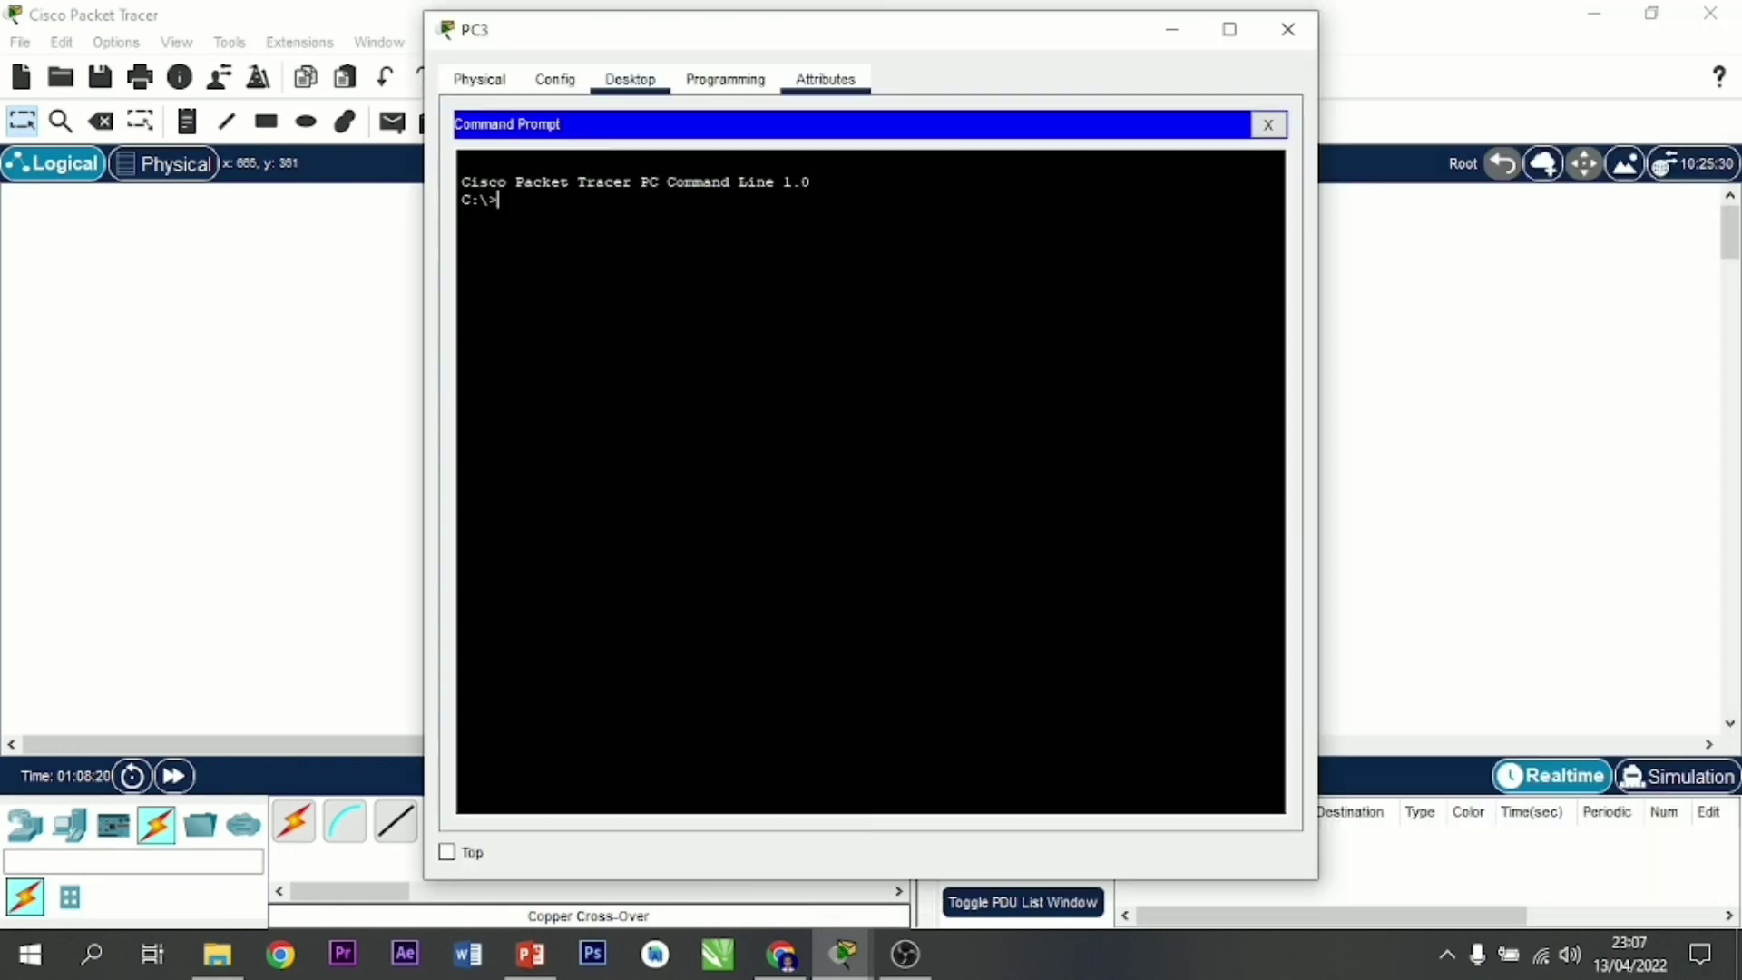
Step: Move PC3's window aside to reveal the topology and trace the route to 43.43.43.1 from its command prompt with tracert
left_click_drag(835, 51, 1236, 53)
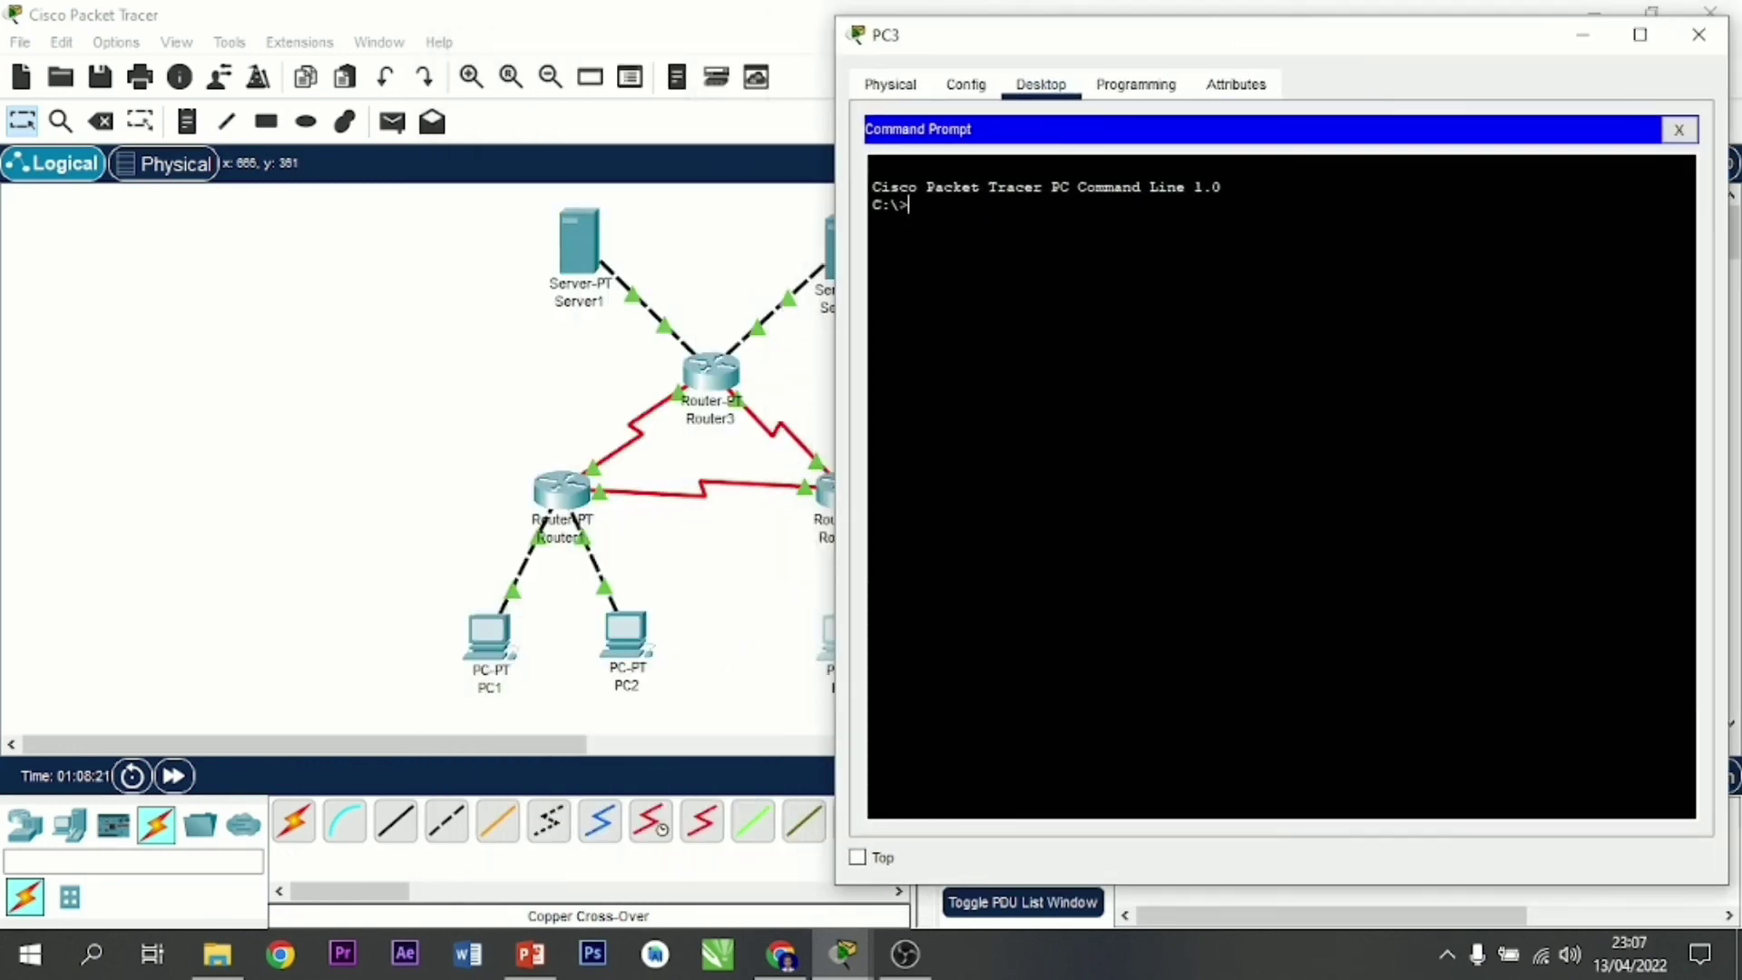
type("tracert 43.43.43.1")
key("Return")
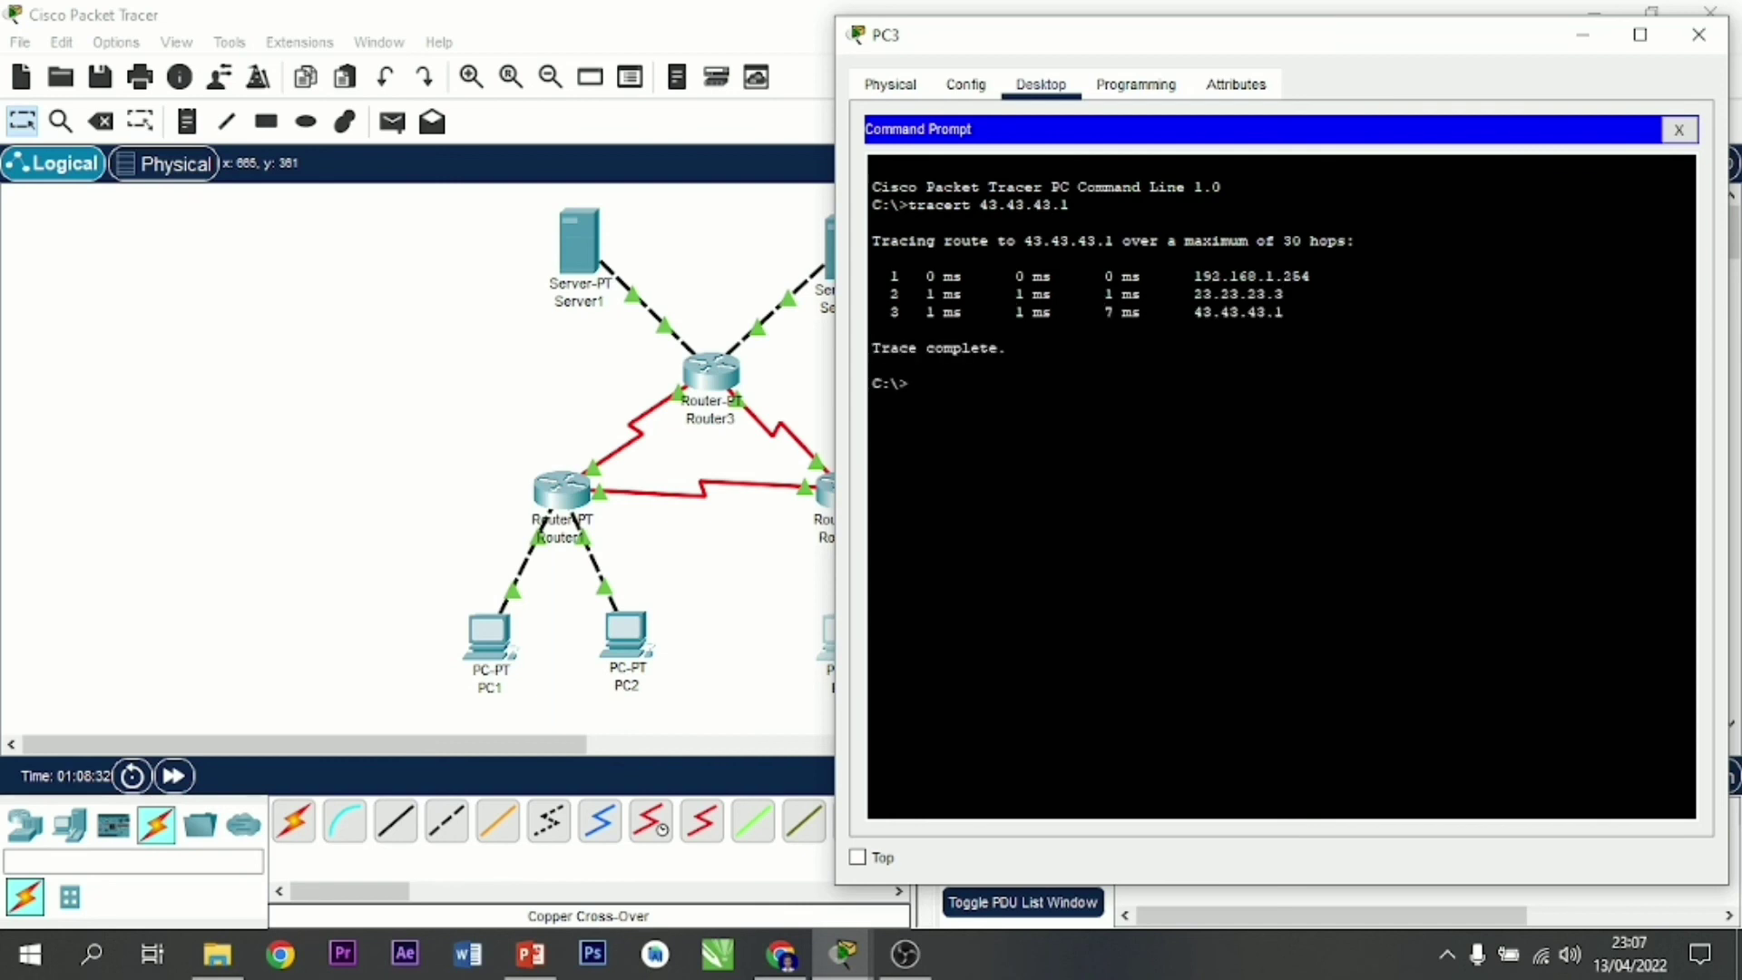